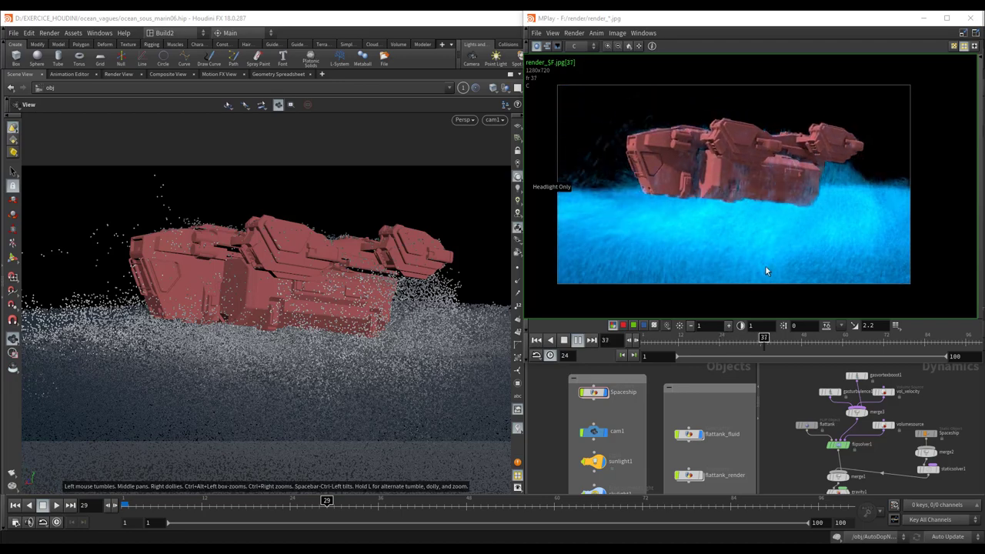
- Finish reviewing the rendered splash frames and close the MPlay flipbook
left_click_drag(733, 23, 724, 27)
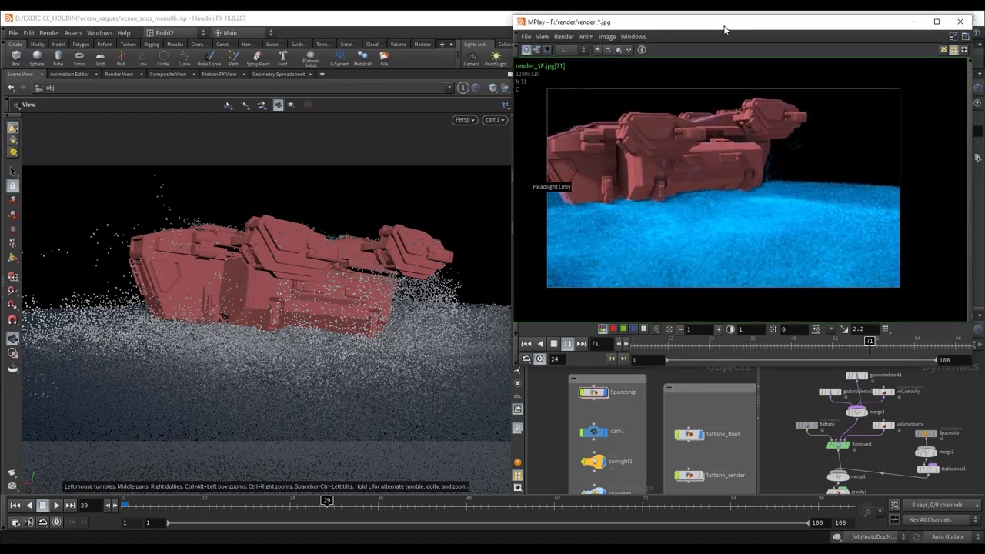
left_click(957, 24)
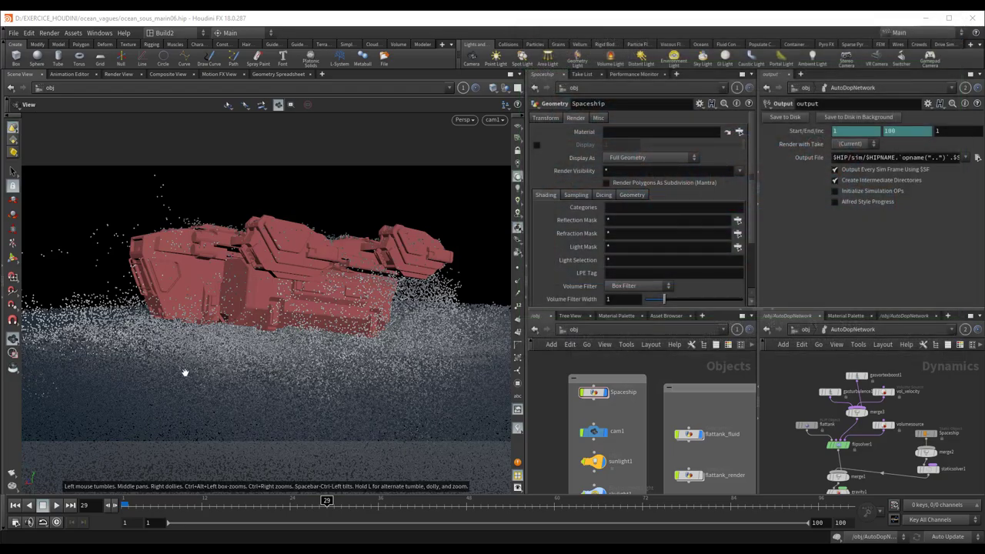
- Scrub early frames through frame 40 and orbit to watch the ship hit the particle ocean
mouse_move(194, 364)
left_mouse_down()
mouse_move(209, 373)
mouse_move(165, 402)
mouse_move(193, 352)
mouse_move(198, 376)
mouse_move(202, 367)
mouse_move(169, 398)
mouse_move(83, 378)
mouse_move(208, 323)
mouse_move(126, 352)
mouse_move(158, 416)
mouse_move(169, 475)
left_mouse_up()
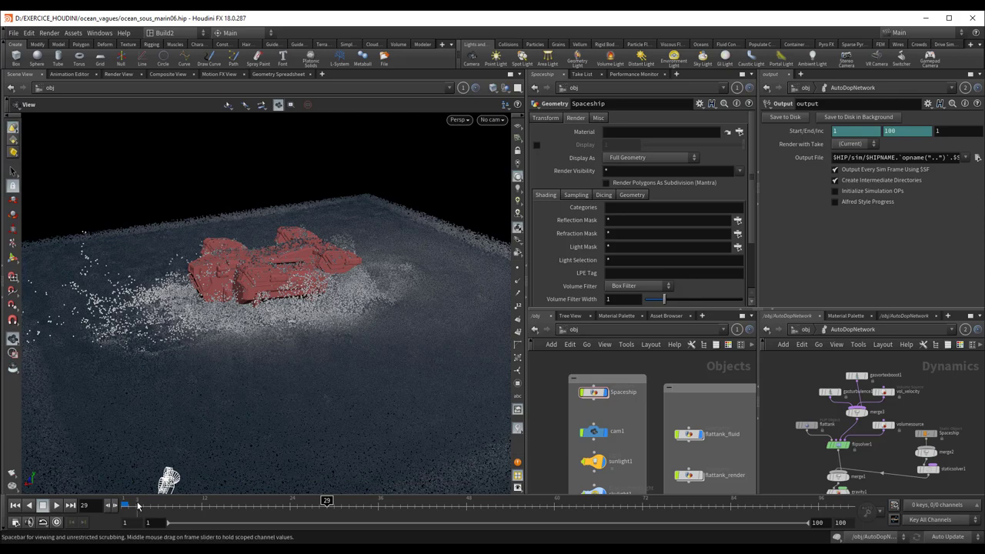
left_click_drag(138, 505, 130, 502)
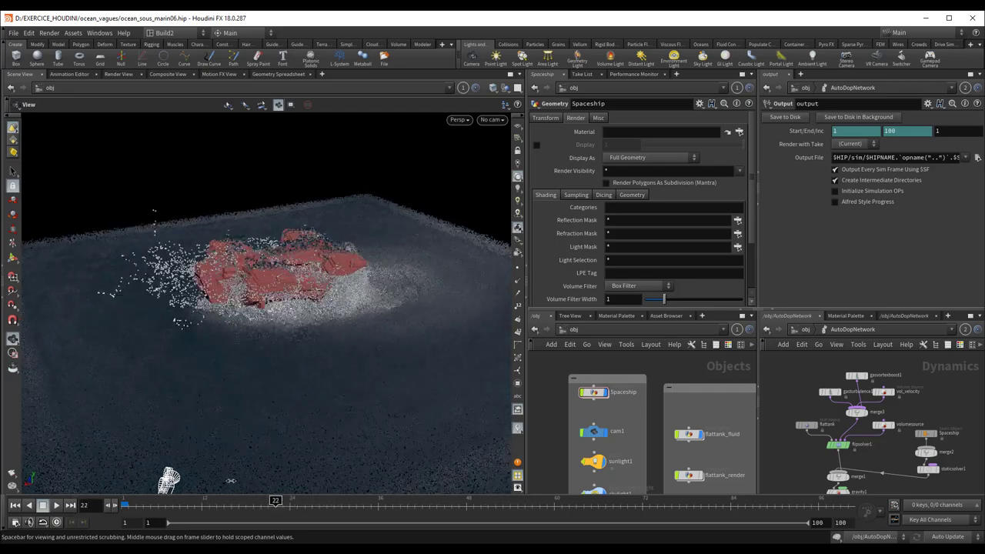
left_click_drag(230, 481, 194, 476)
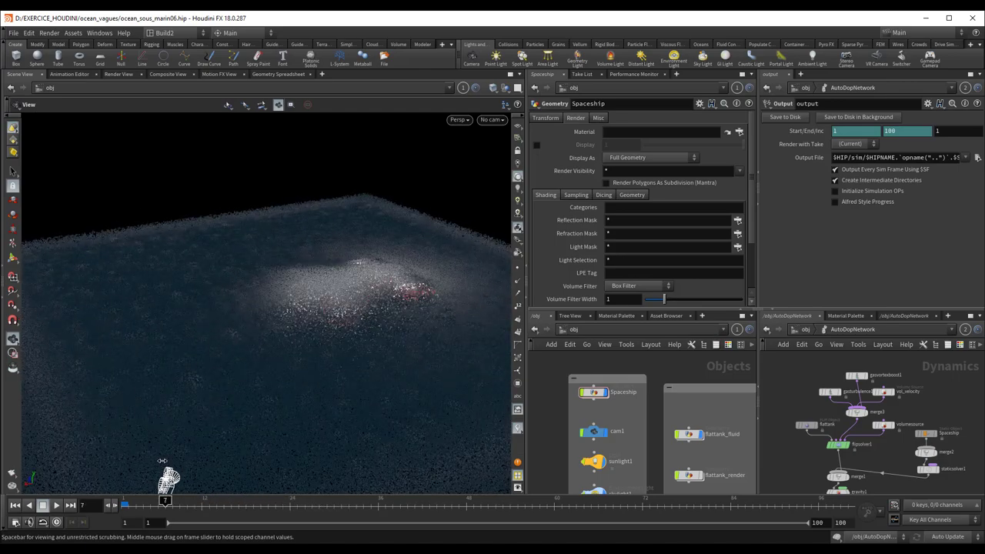
left_click_drag(311, 458, 411, 472)
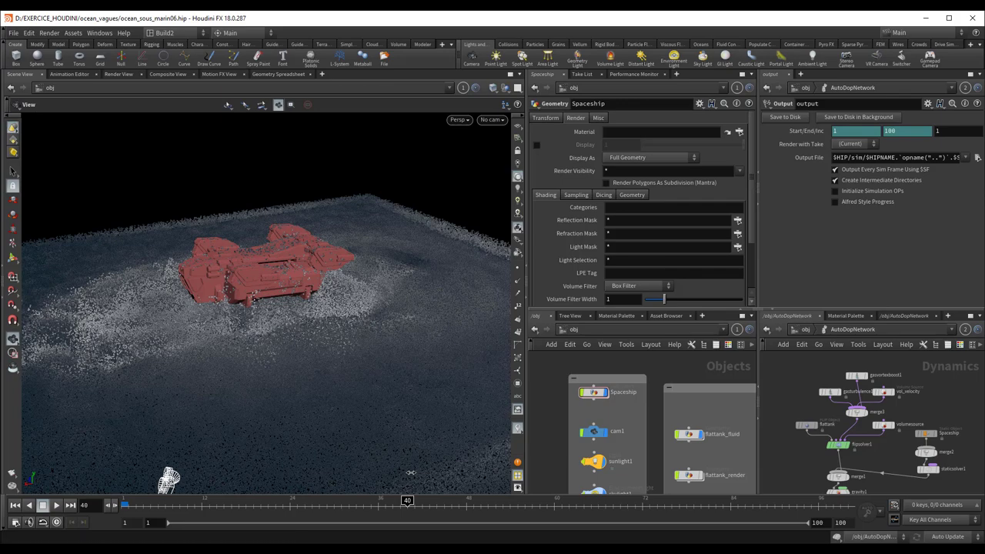
mouse_move(324, 383)
left_mouse_down()
mouse_move(391, 339)
mouse_move(377, 339)
left_mouse_up()
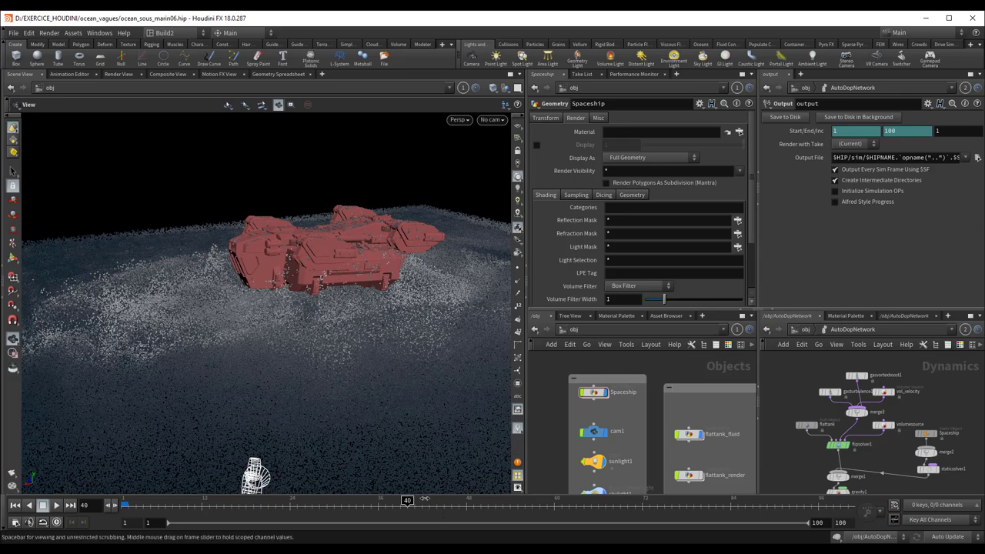
left_click_drag(425, 500, 129, 505)
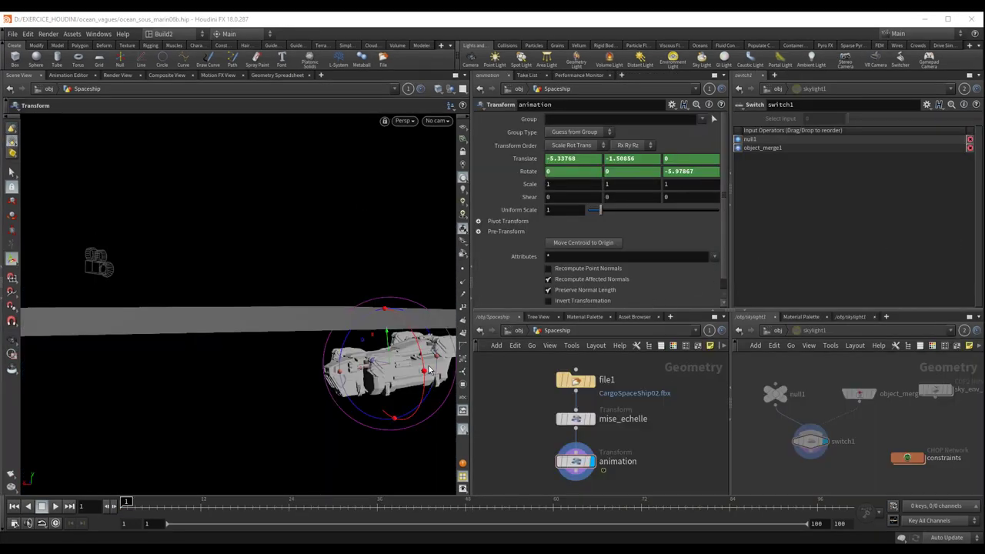
- Step to frame 14 and inspect the mise_echelle scaling and animation transform nodes
mouse_move(213, 455)
left_mouse_down()
mouse_move(209, 435)
mouse_move(226, 434)
mouse_move(154, 392)
mouse_move(190, 385)
mouse_move(198, 400)
mouse_move(187, 398)
mouse_move(194, 356)
left_mouse_up()
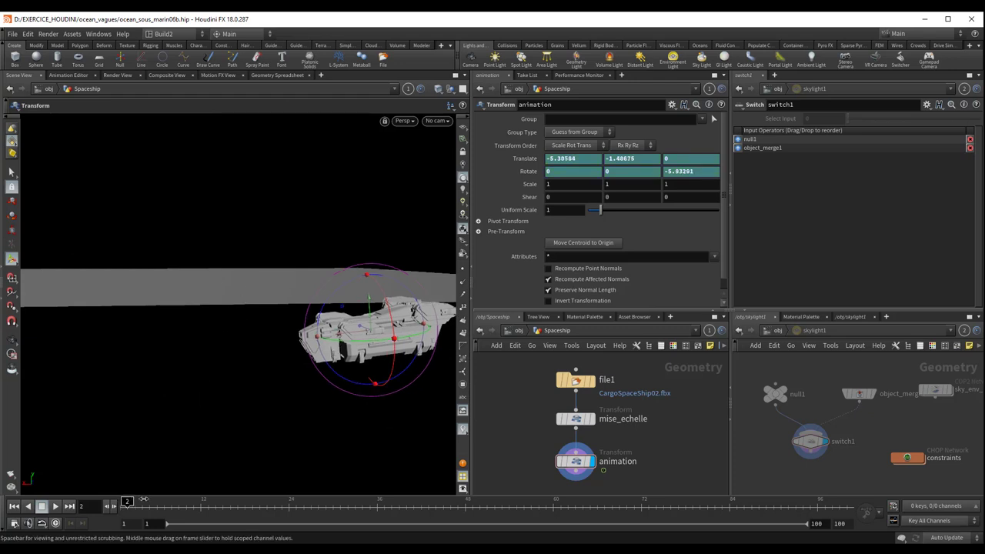
left_click_drag(143, 499, 245, 485)
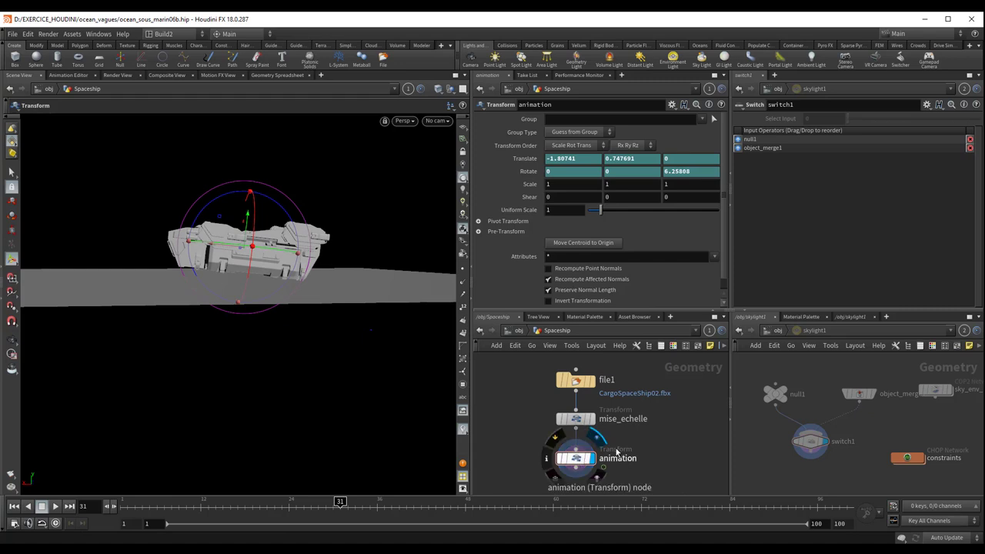
left_click(577, 420)
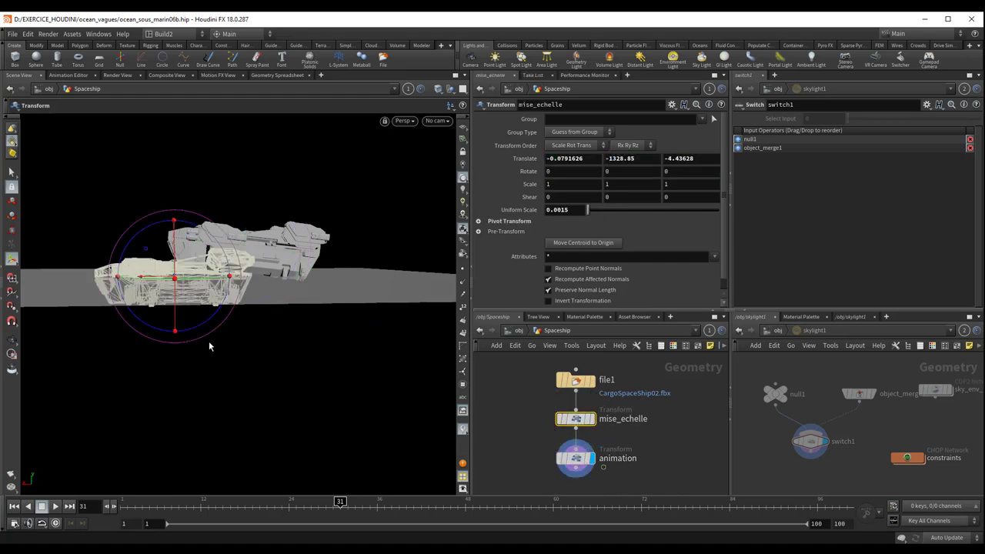
left_click(580, 459)
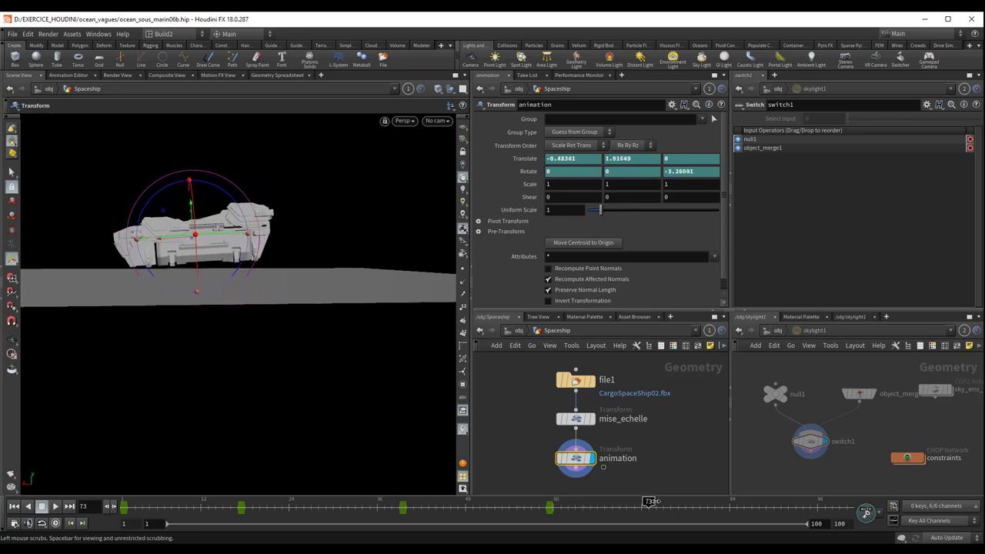
- Scrub the ship's animation back to frame 1, orbit the ship, and return to /obj
left_click_drag(650, 501, 582, 501)
left_click_drag(416, 510, 288, 491)
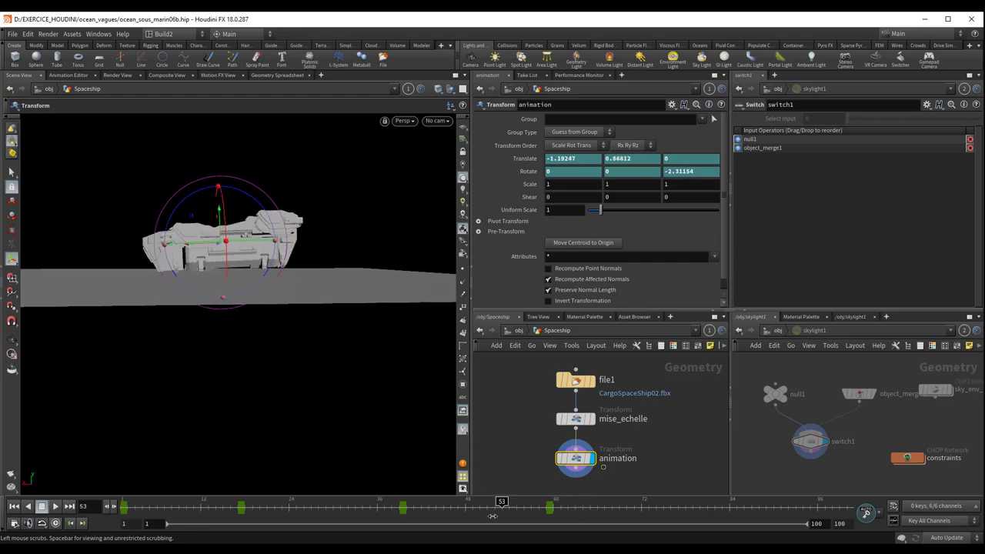
mouse_move(495, 507)
left_mouse_down()
mouse_move(54, 483)
mouse_move(524, 517)
left_mouse_up()
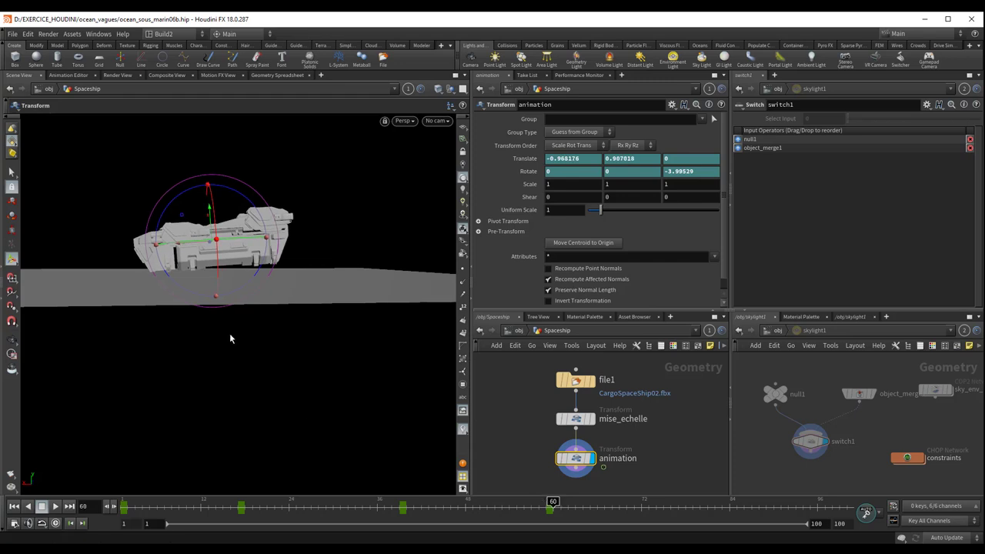
key("Escape")
mouse_move(229, 338)
left_mouse_down()
mouse_move(215, 310)
mouse_move(223, 300)
mouse_move(310, 374)
mouse_move(294, 328)
mouse_move(262, 326)
mouse_move(283, 339)
left_mouse_up()
key("t")
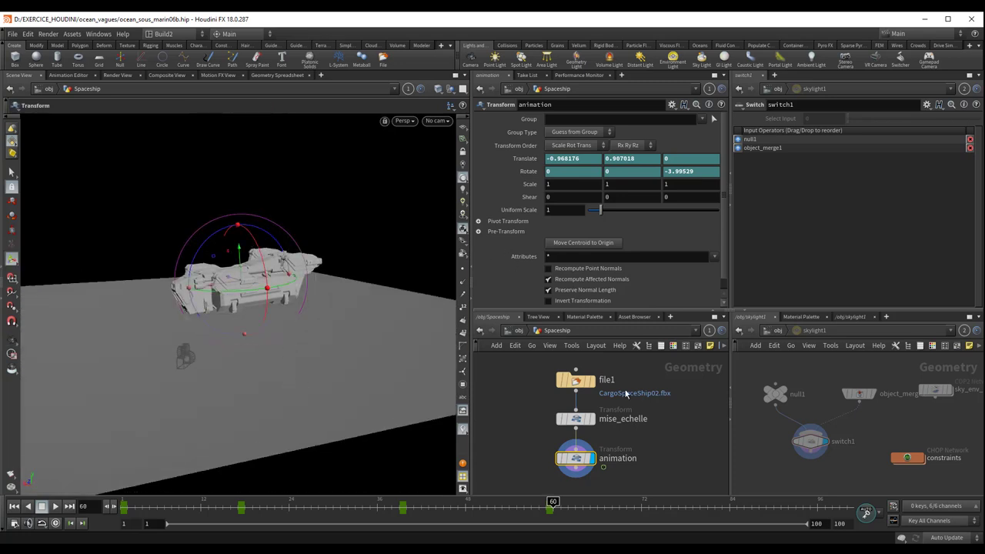
left_click(518, 330)
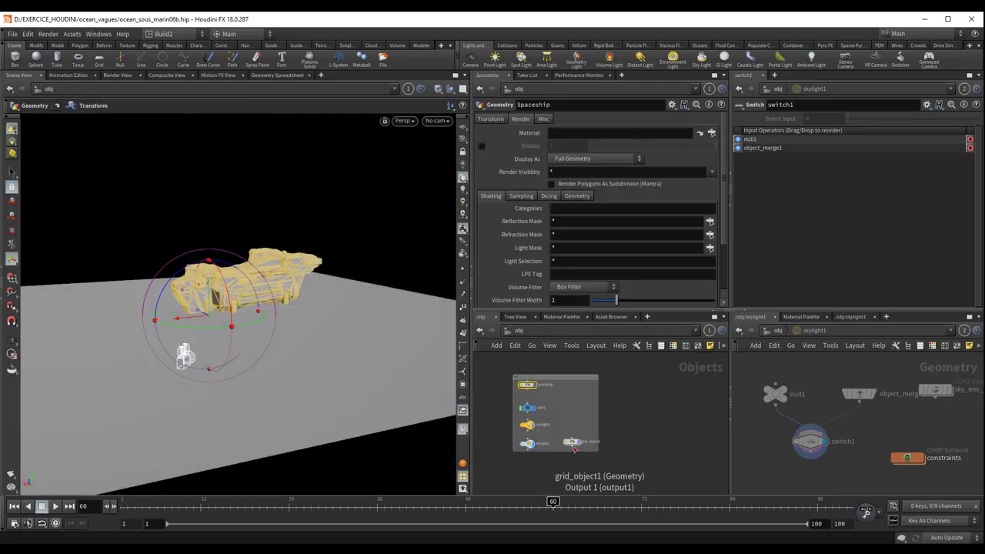
- Hide grid_object1 and launch the Flat Tank tool from the Oceans shelf
scroll(573, 448, "up", 3)
left_click(587, 435)
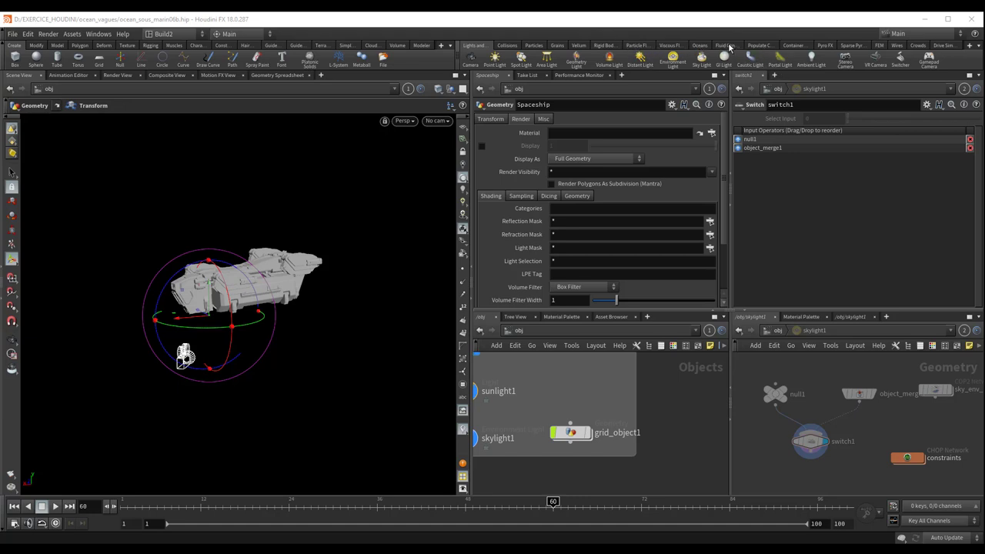
left_click(728, 46)
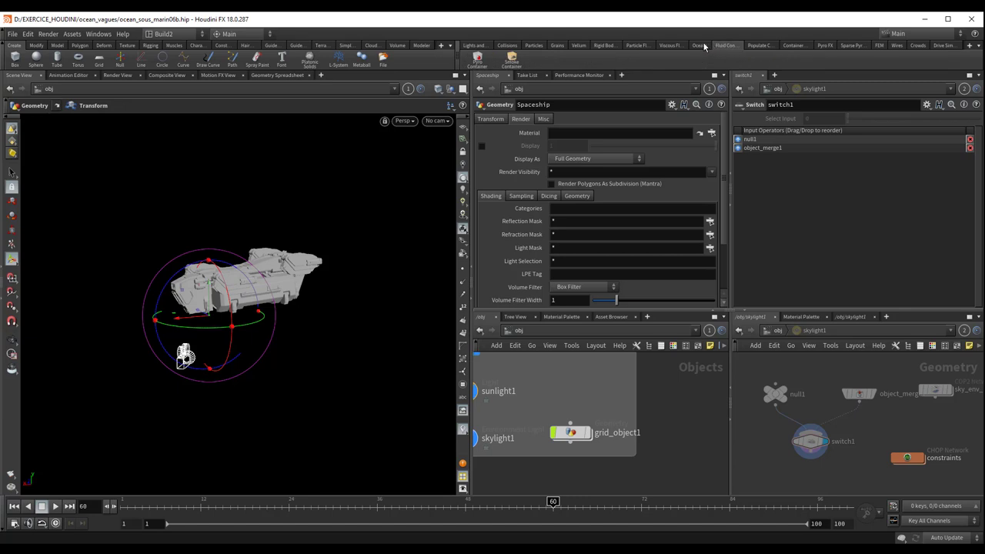
left_click(701, 46)
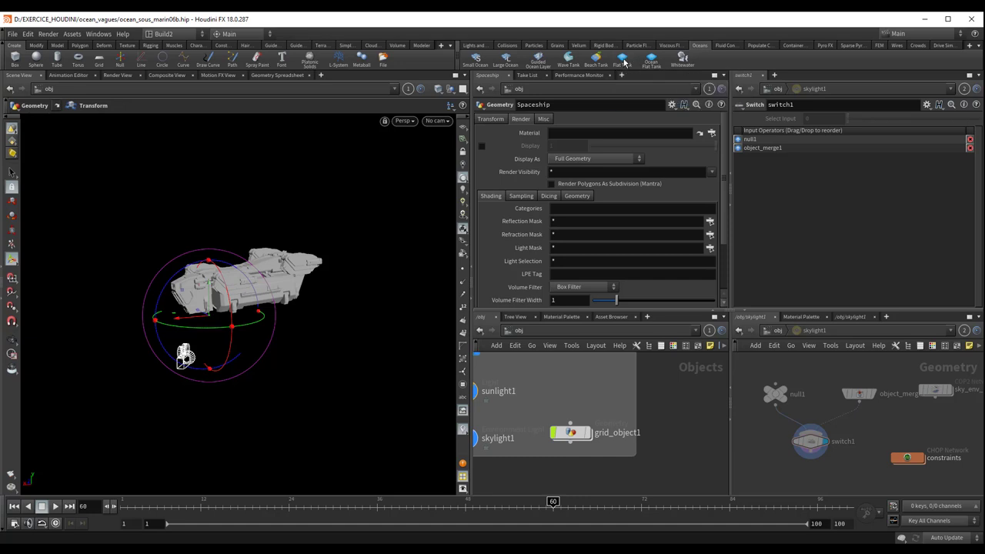
left_click(623, 62)
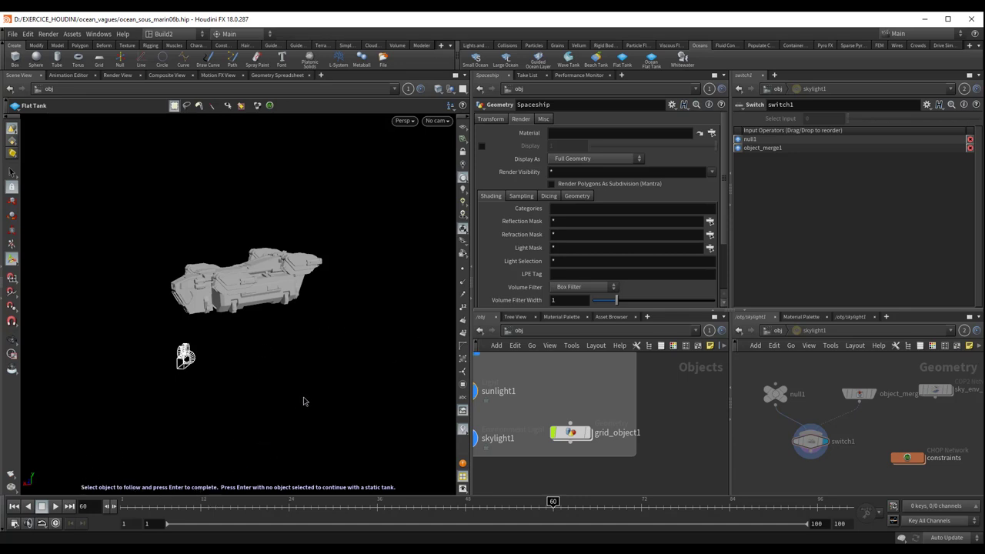
- Create a static 15×5×15 wavetank following no object, filled with particles around the ship
key("Return")
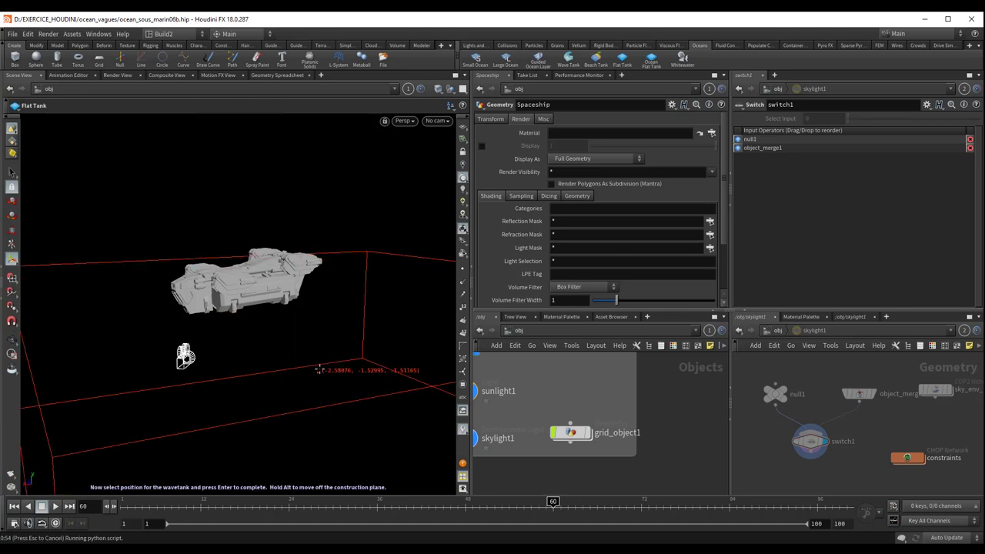
left_click(310, 334)
mouse_move(300, 331)
left_mouse_down()
mouse_move(319, 346)
mouse_move(259, 310)
left_mouse_up()
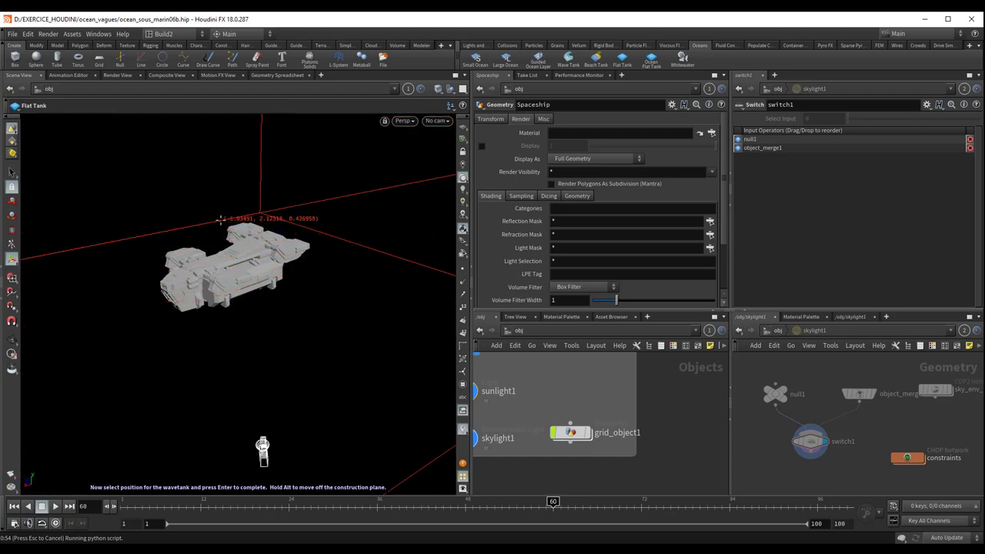
key("Return")
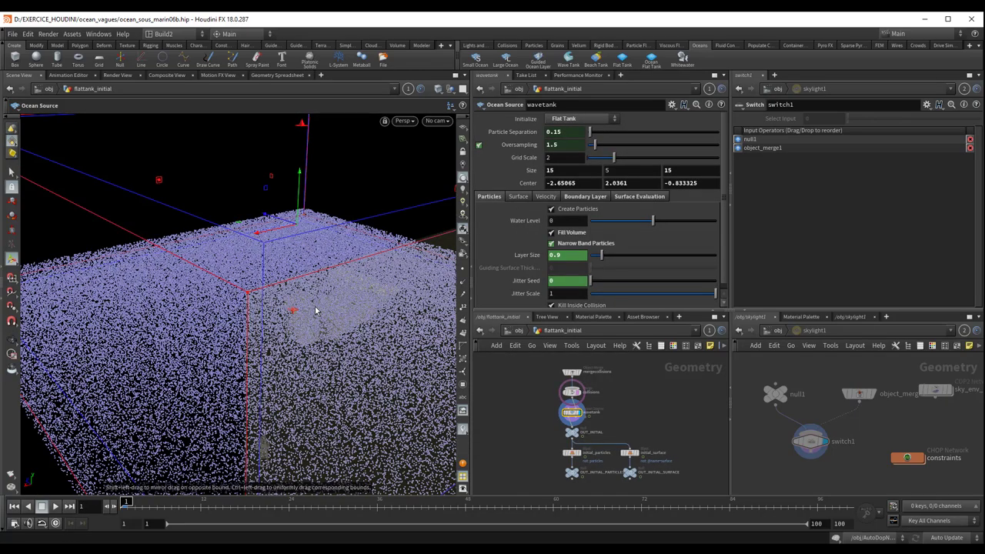
- From a low front angle, show the tank handles, disable dynamics, and step through frames
key("Escape")
mouse_move(315, 306)
left_mouse_down()
mouse_move(269, 306)
mouse_move(279, 330)
mouse_move(222, 347)
mouse_move(220, 323)
mouse_move(229, 335)
left_mouse_up()
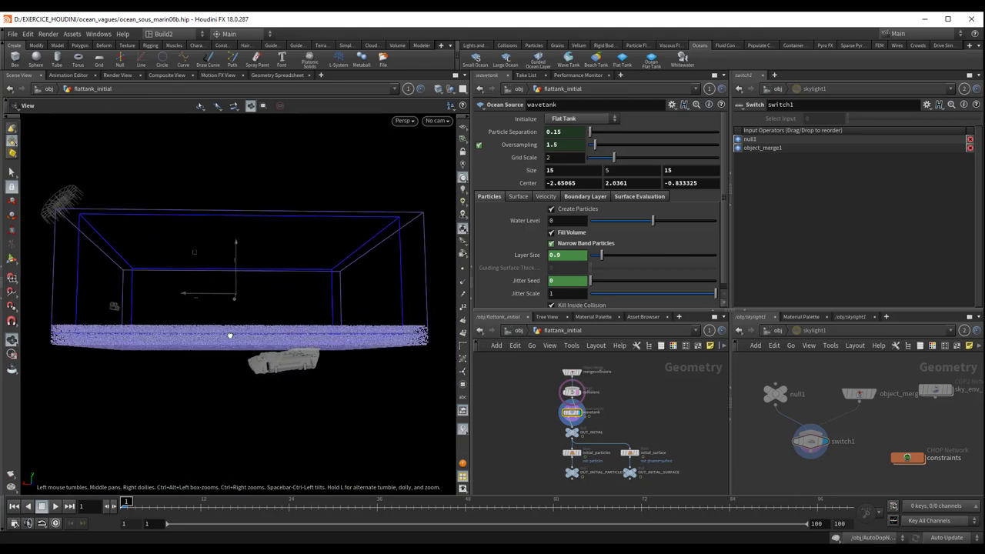
scroll(229, 336, "up", 2)
scroll(230, 335, "up", 1)
scroll(229, 335, "up", 1)
scroll(229, 335, "up", 2)
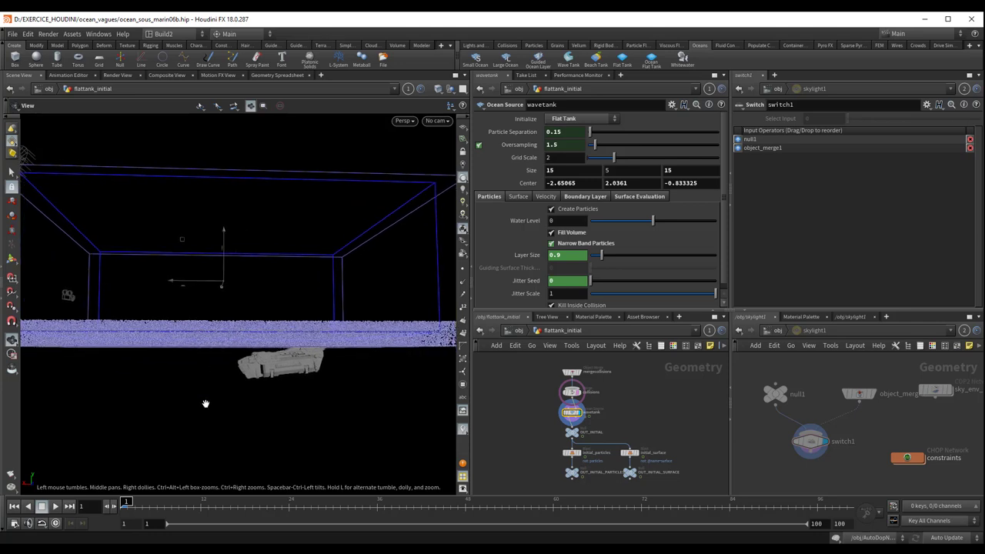
key("Return")
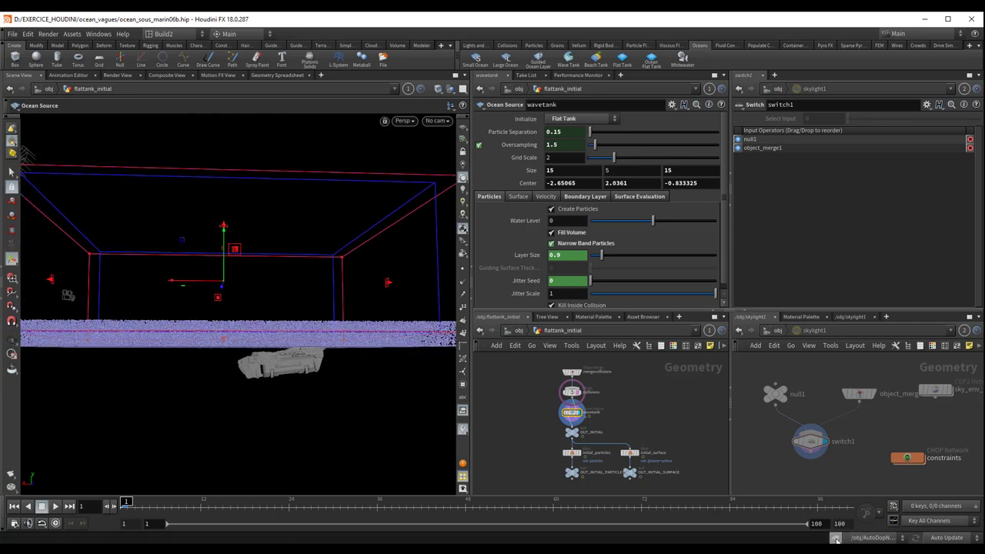
left_click(837, 540)
left_click_drag(129, 500, 402, 502)
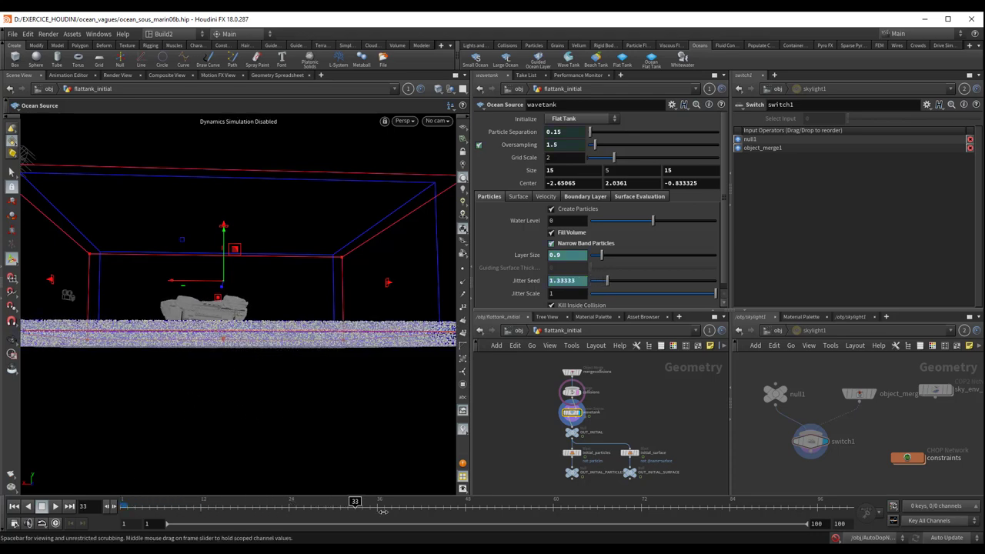
- Rewind to frame 1, nudge the tank box up slightly, and return to object level
key("Escape")
left_click_drag(220, 402, 226, 407)
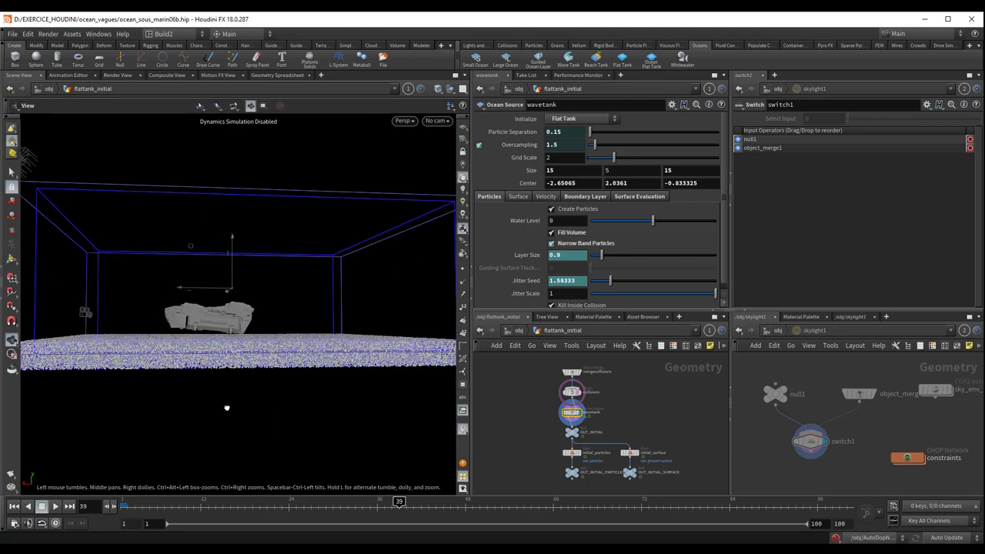
key("Return")
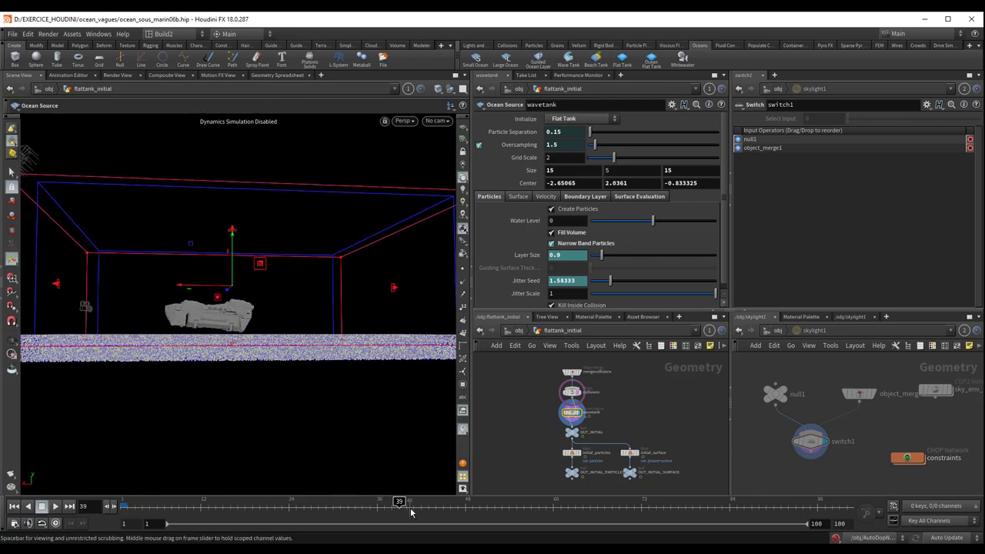
mouse_move(398, 501)
left_mouse_down()
mouse_move(125, 502)
mouse_move(193, 477)
mouse_move(408, 477)
mouse_move(60, 477)
left_mouse_up()
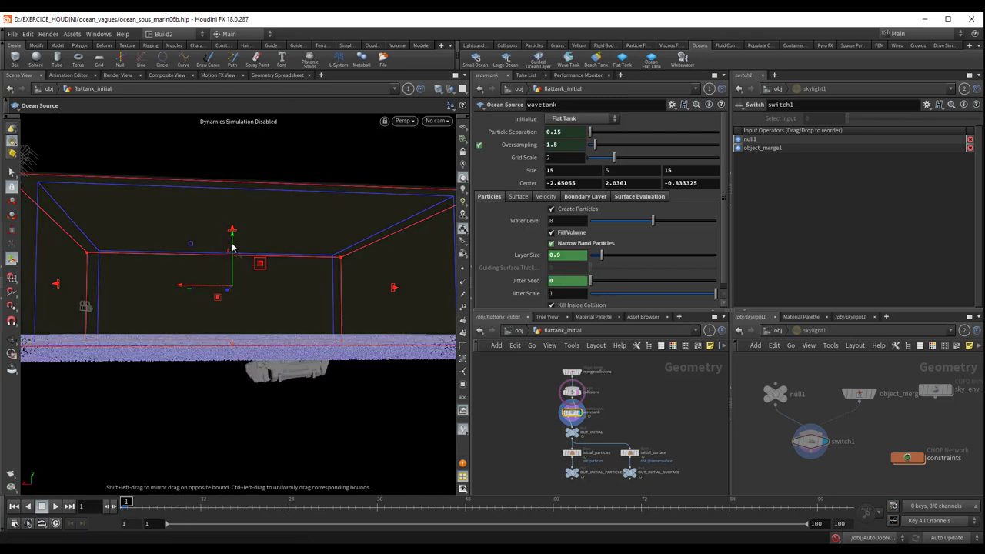
mouse_move(233, 238)
left_mouse_down()
mouse_move(233, 226)
mouse_move(234, 236)
left_mouse_up()
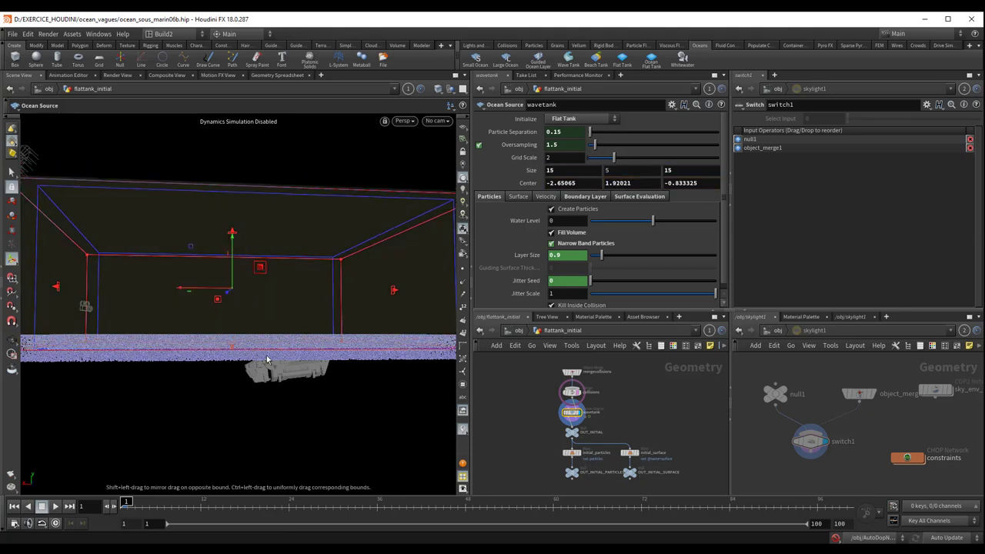
left_click_drag(154, 420, 103, 282, "alt")
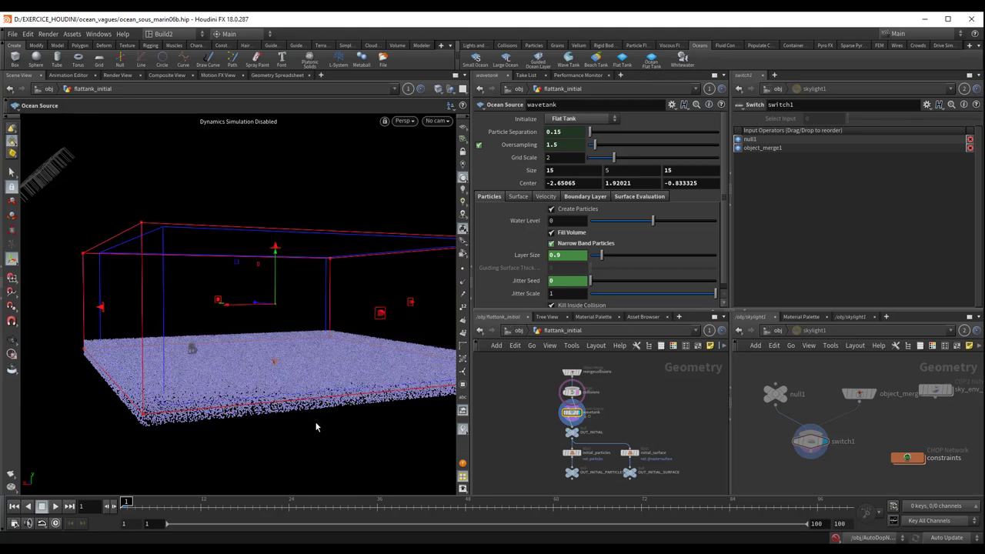
mouse_move(319, 426)
left_mouse_down("alt")
mouse_move(266, 414)
mouse_move(306, 424)
mouse_move(289, 462)
left_mouse_up("alt")
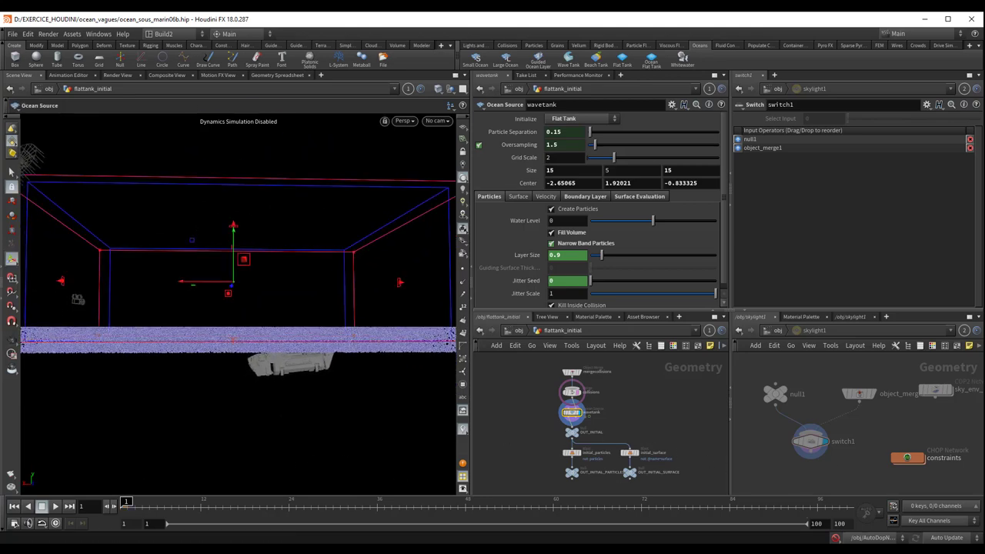
left_click(290, 362)
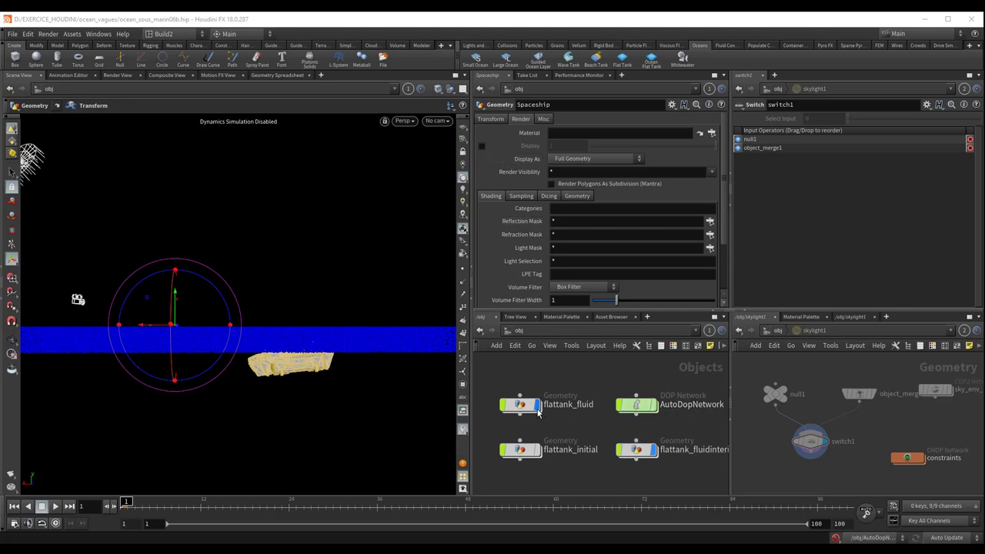
mouse_move(520, 404)
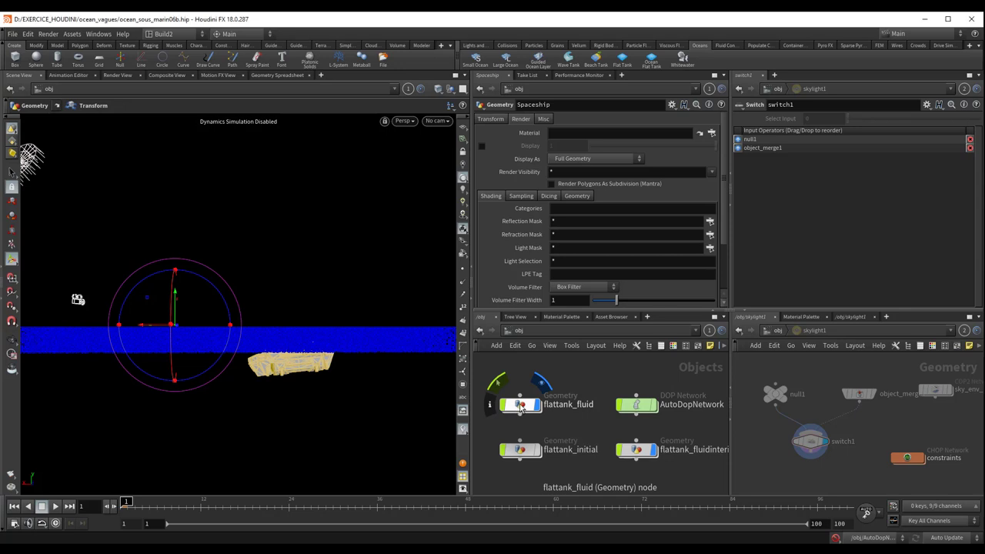
- Look inside flattank_fluid and AutoDopNetwork, returning to object level after each
double_click(520, 406)
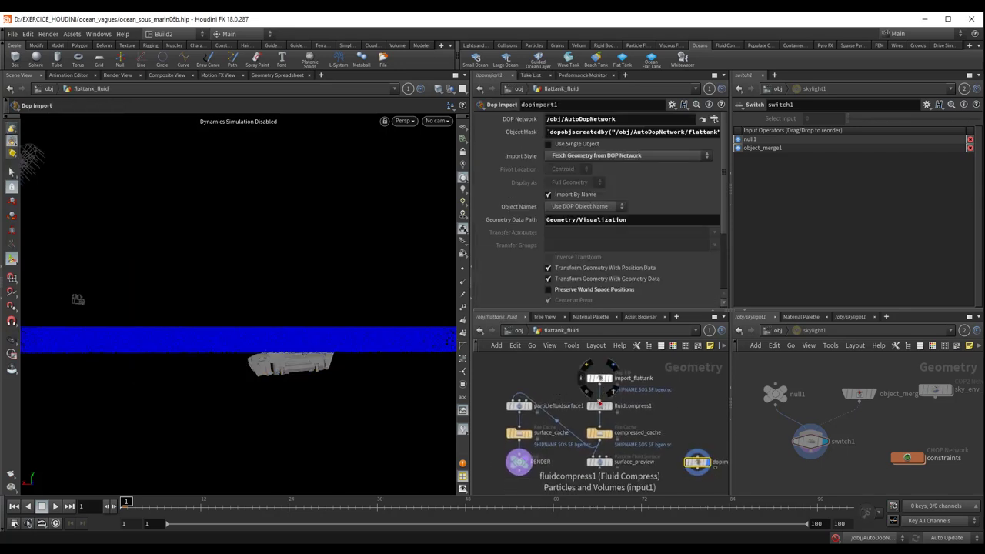
scroll(604, 391, "up", 3)
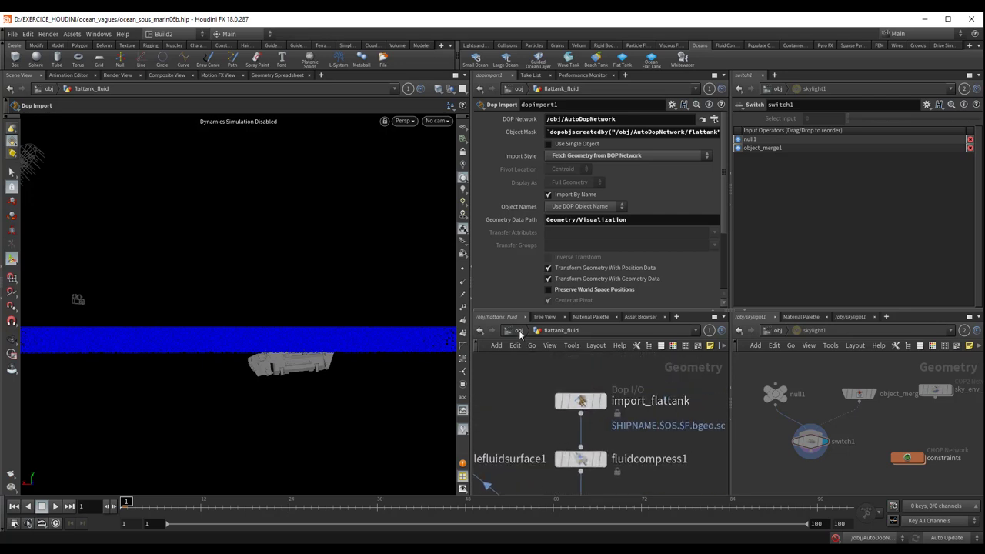
left_click(520, 332)
left_click(638, 408)
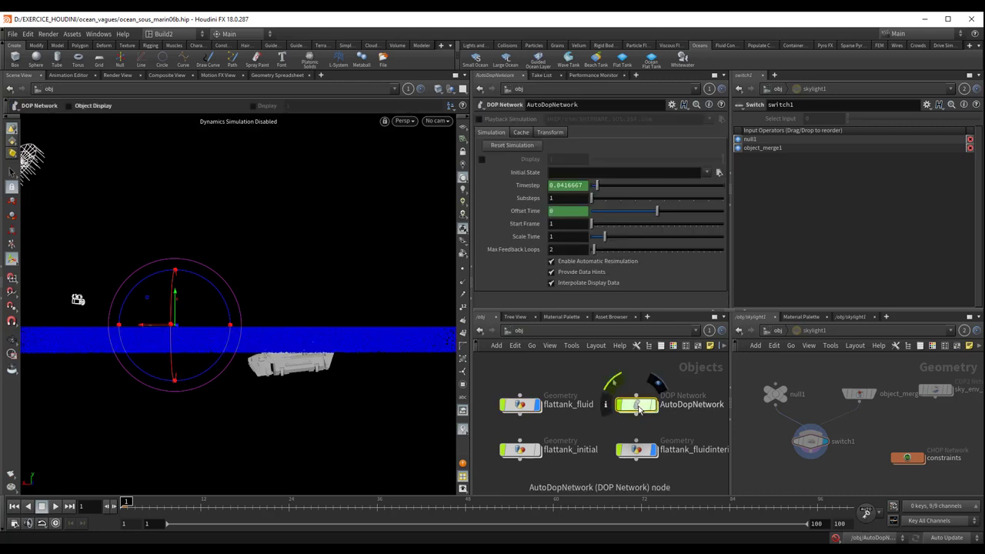
double_click(638, 407)
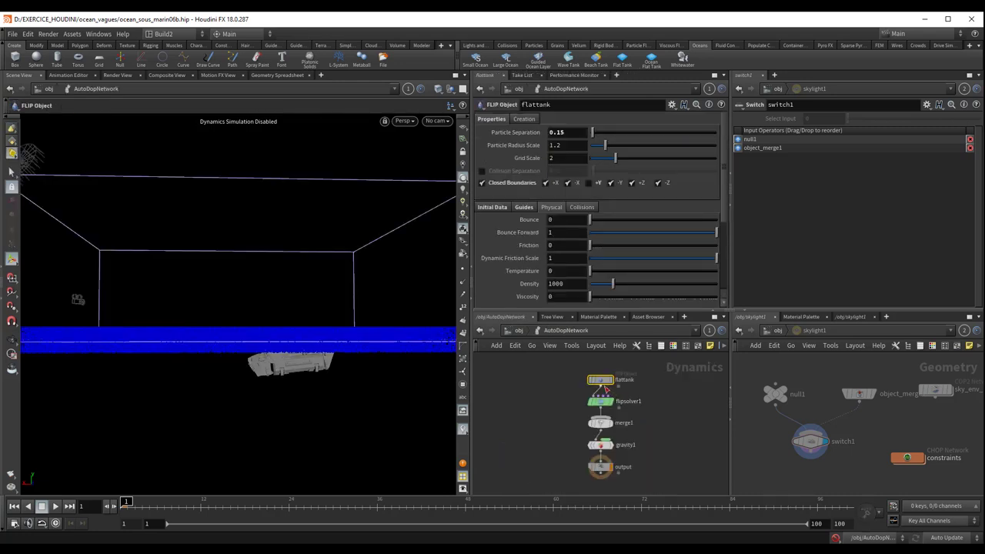
left_click_drag(606, 389, 569, 393)
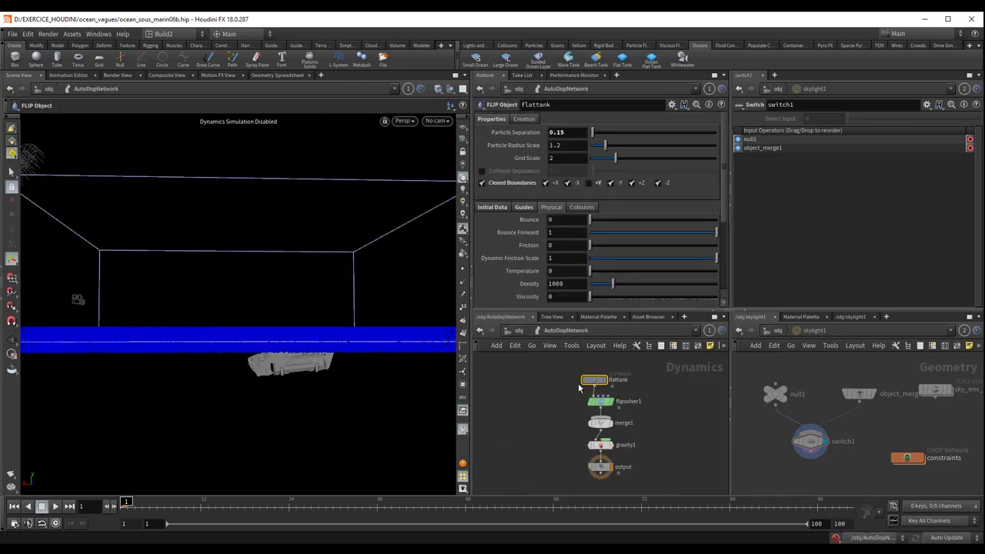
left_click(520, 330)
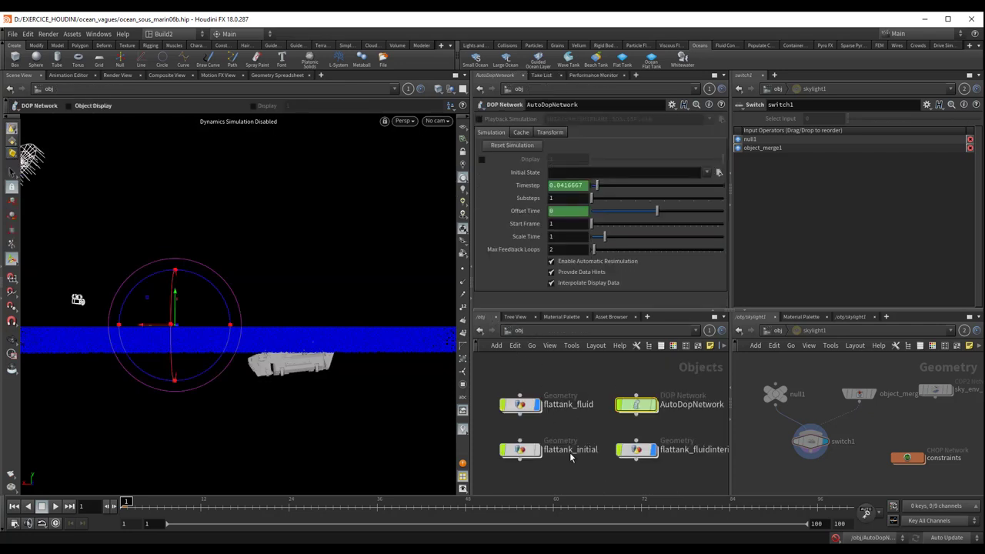
- Enter flattank_initial and zoom onto the mergecollisions node
double_click(521, 451)
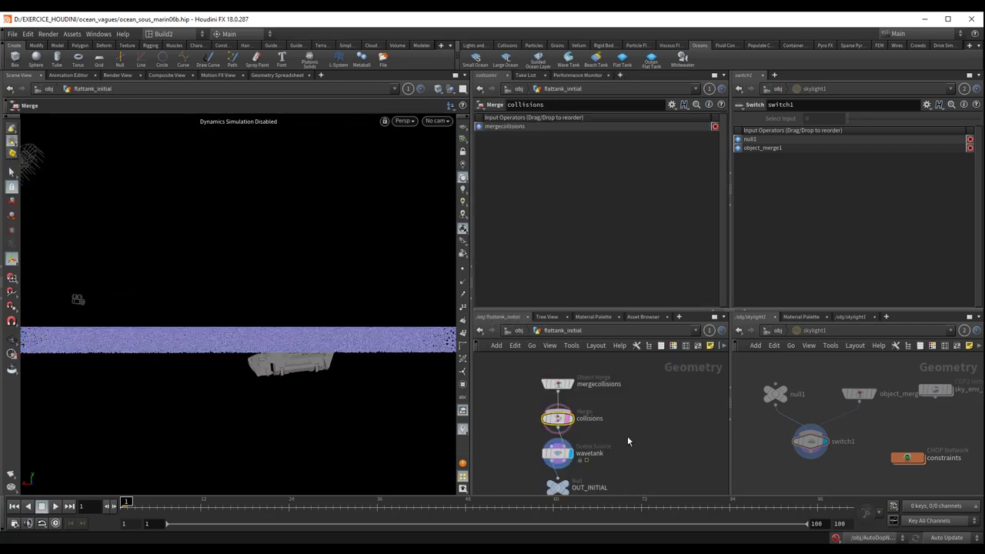
mouse_move(627, 441)
middle_mouse_down()
mouse_move(651, 458)
mouse_move(655, 413)
mouse_move(643, 388)
mouse_move(639, 415)
middle_mouse_up()
scroll(638, 419, "up", 2)
scroll(636, 424, "up", 2)
scroll(654, 461, "up", 3)
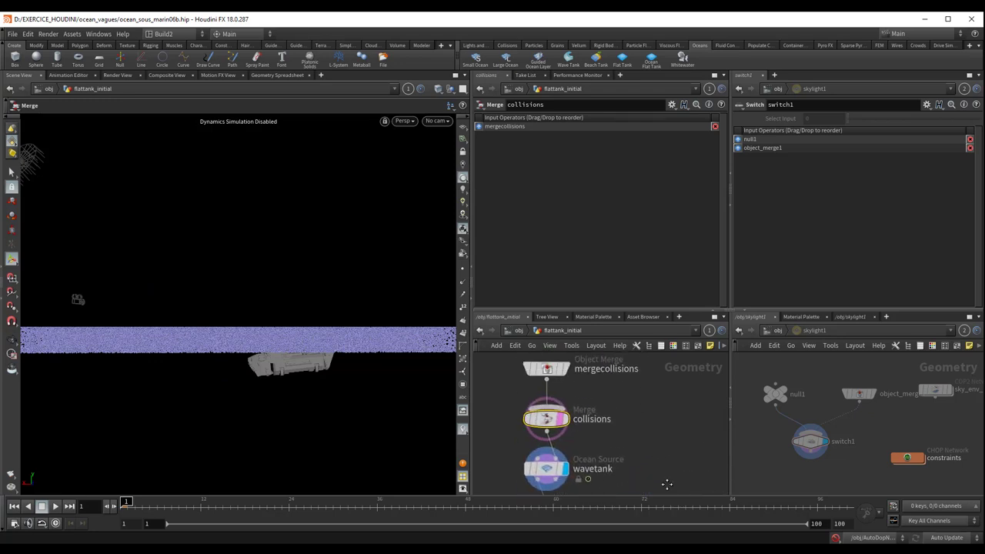
left_click(570, 390)
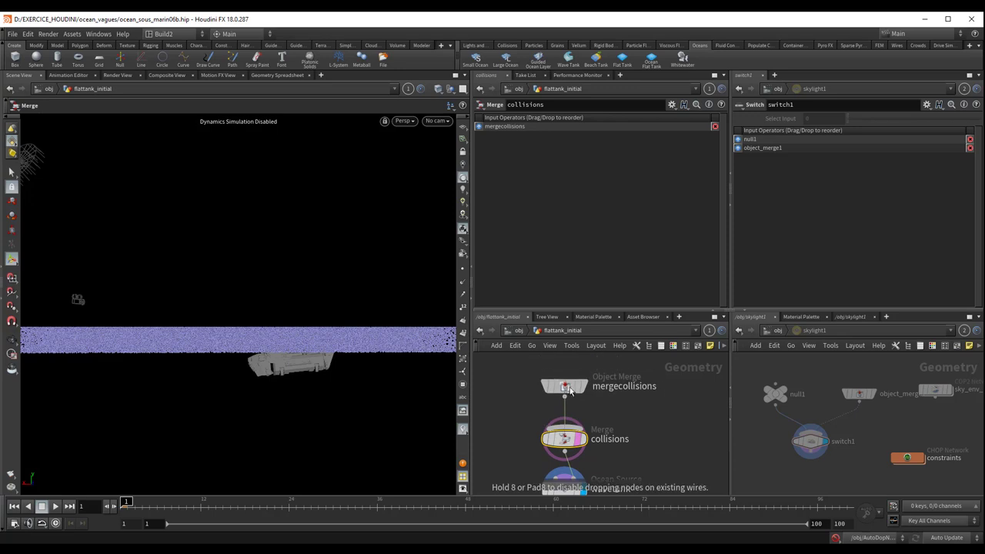
- Shift mergecollisions to the right, check its parameters, then go back up to /obj
left_click_drag(570, 391, 617, 393)
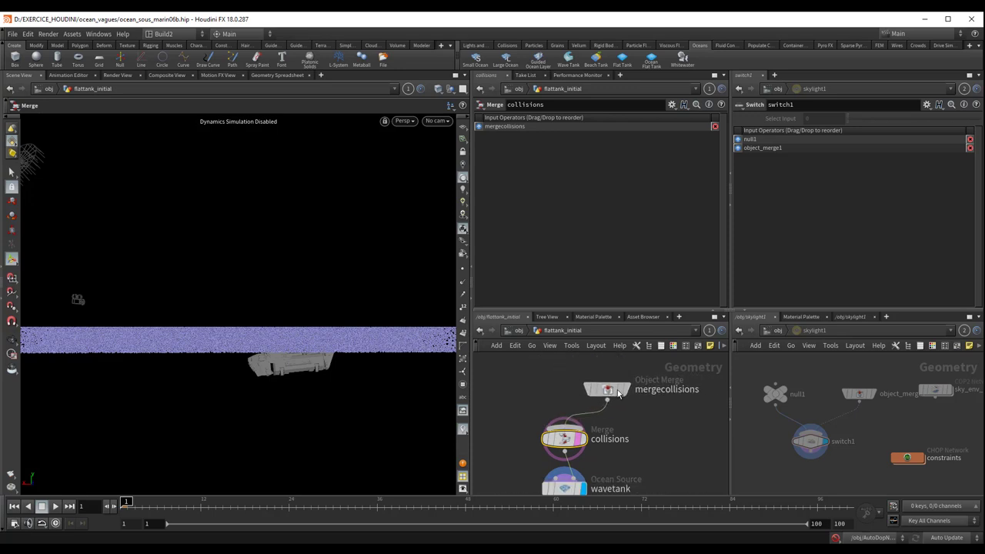
left_click(620, 391)
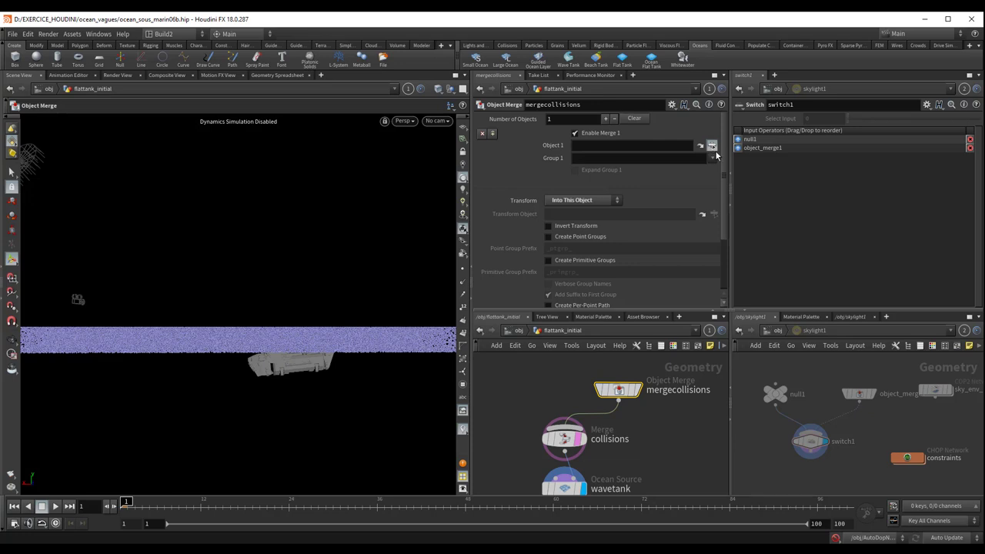
left_click(519, 330)
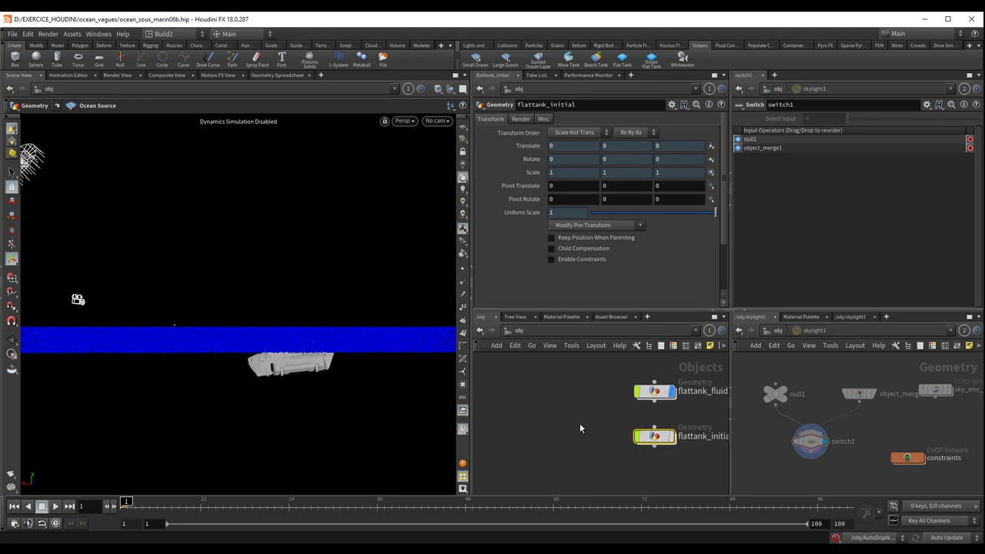
scroll(576, 435, "down", 5)
- Move the four flat-tank nodes up-left beside the Spaceship, cam1 and sunlight1 box
left_click_drag(584, 406, 675, 455)
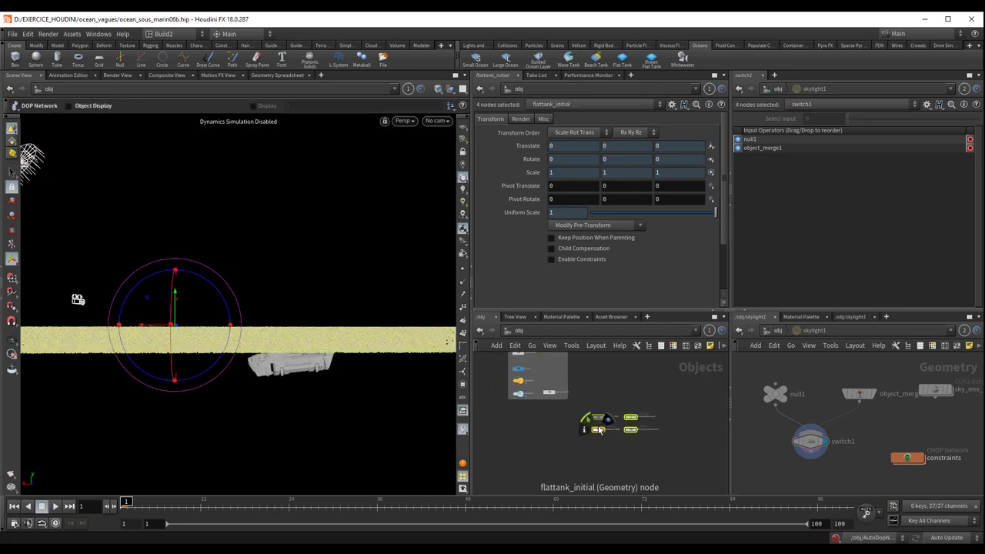
left_click(598, 416)
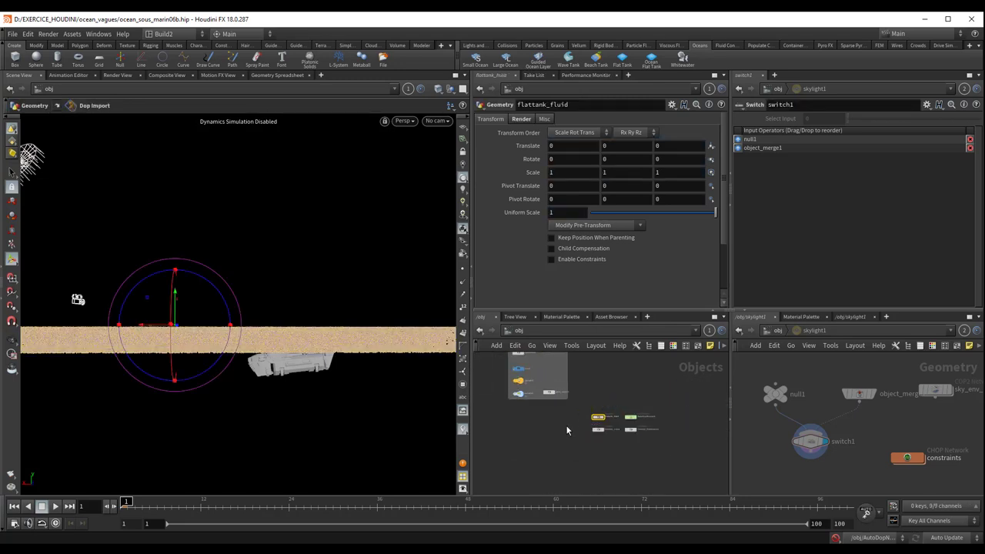
key("ctrl+z")
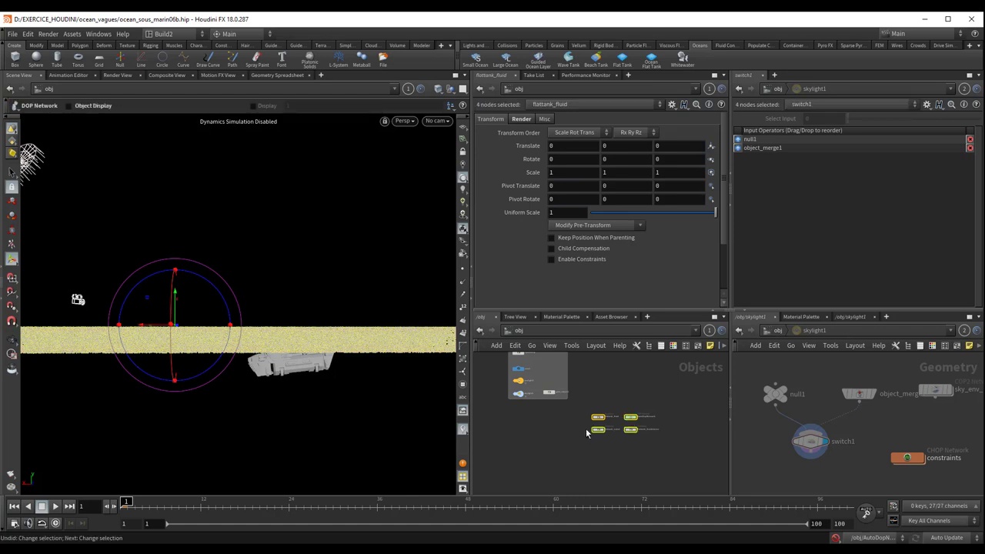
left_click_drag(599, 416, 582, 380)
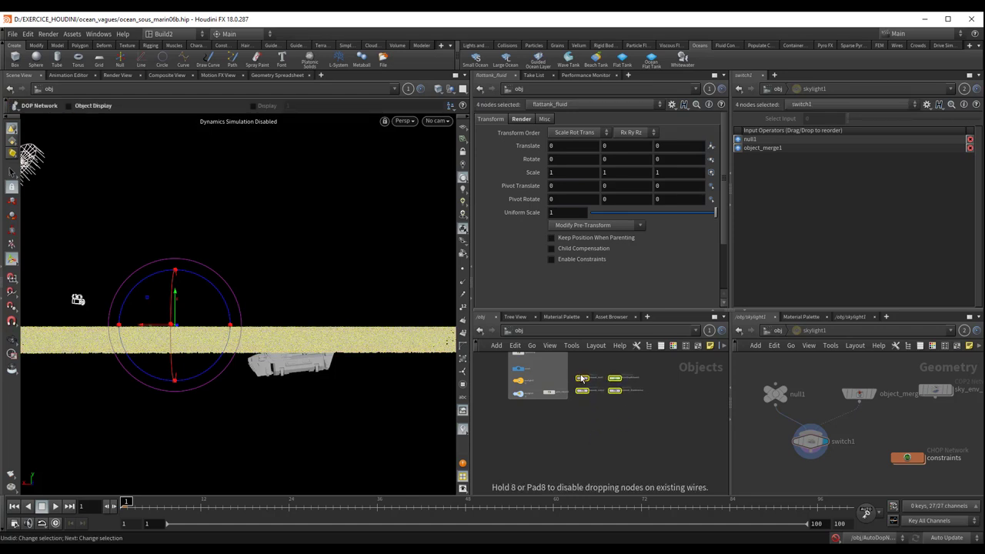
scroll(585, 420, "up", 2)
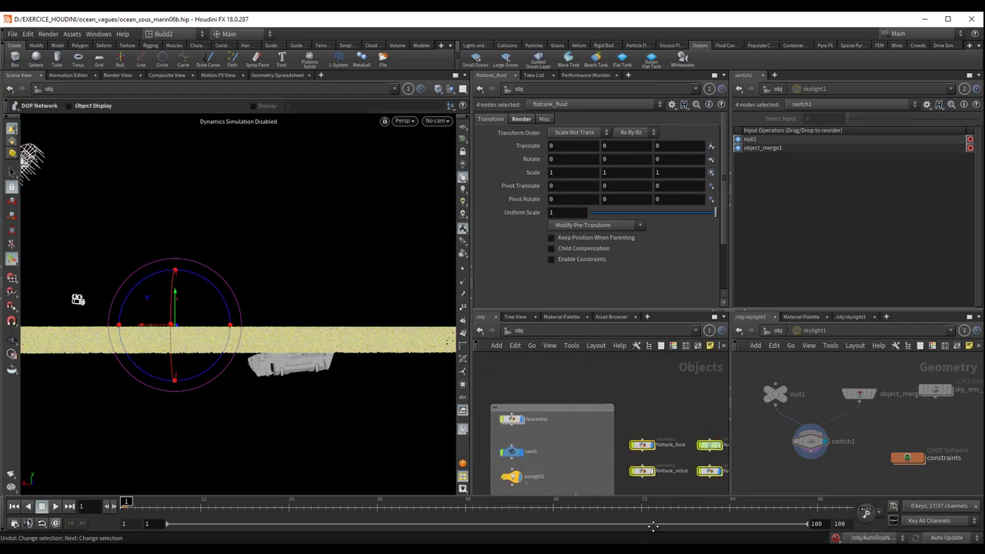
scroll(574, 432, "up", 2)
scroll(564, 443, "up", 2)
scroll(565, 445, "up", 2)
scroll(595, 456, "up", 2)
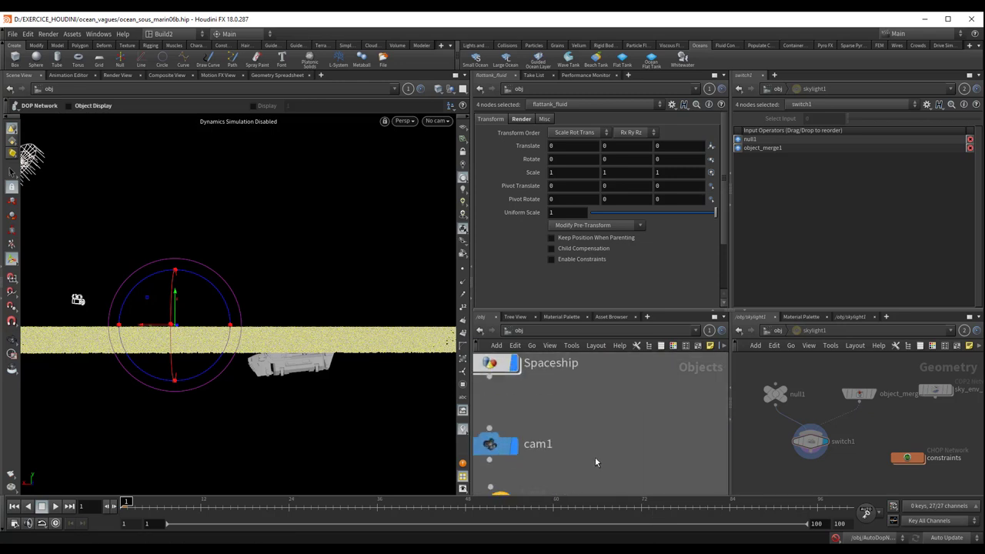
- Go inside the Spaceship object's network
left_click(493, 369)
double_click(493, 368)
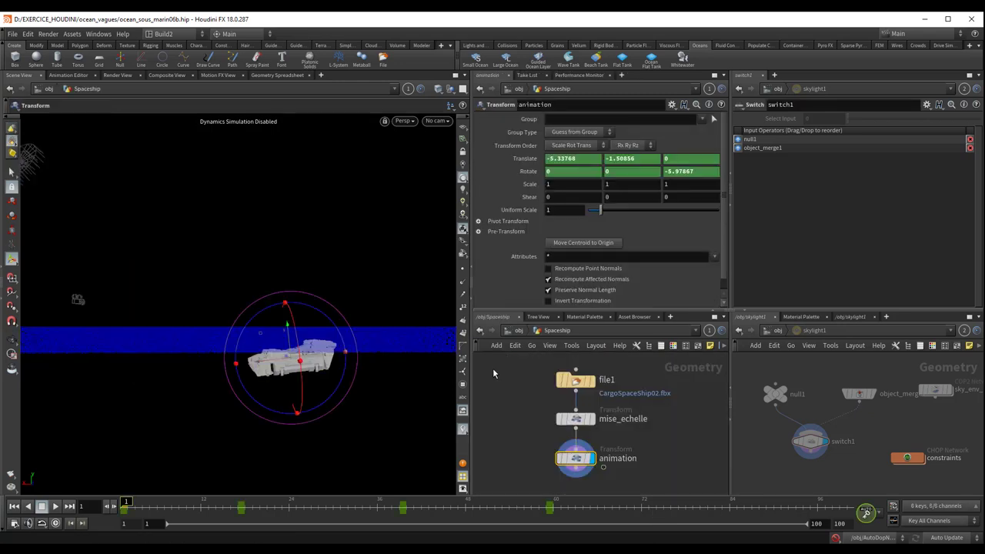
middle_click_drag(699, 475, 695, 436)
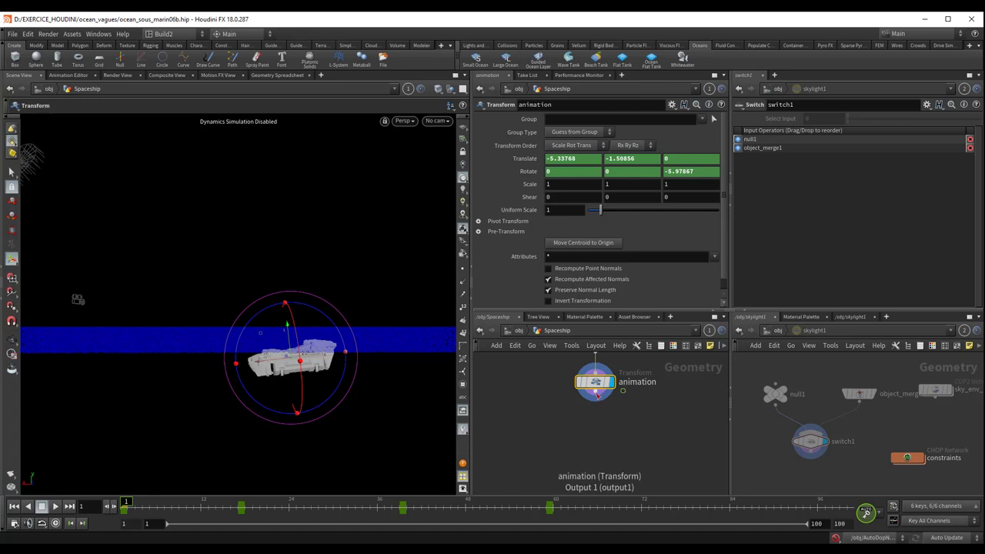
- Add a Null wired after the animation node and rename it out_engin
left_click(623, 390)
key("Tab")
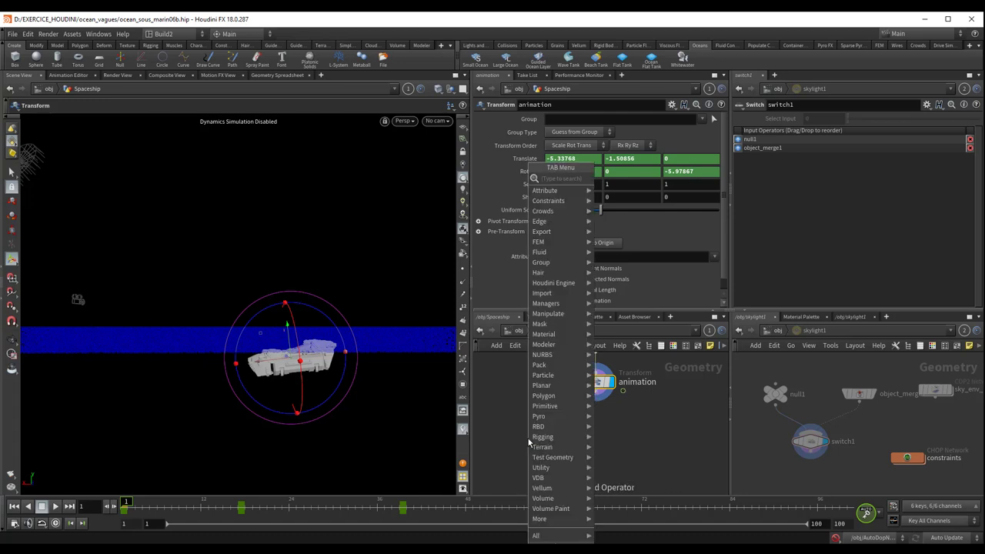
type("null")
key("Return")
left_click(528, 439)
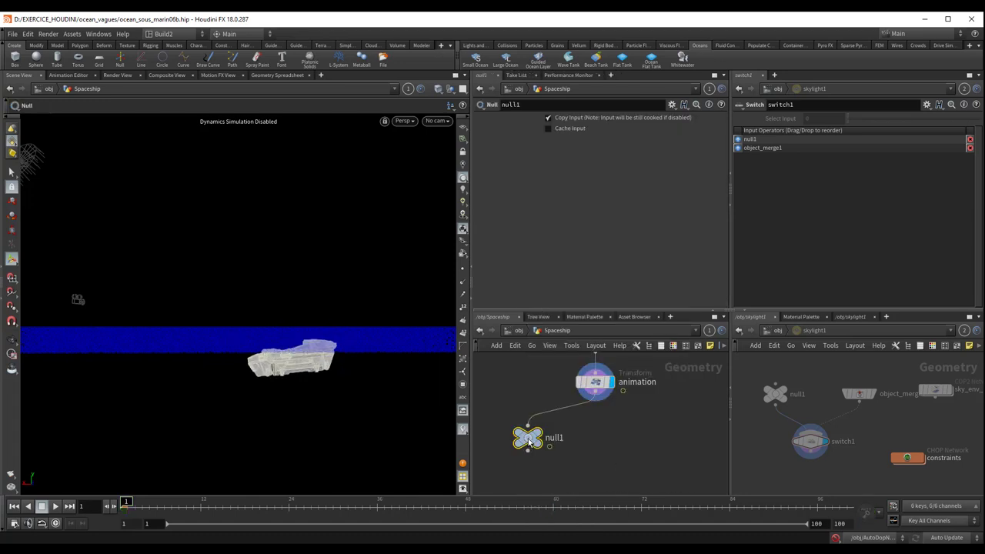
key("F2")
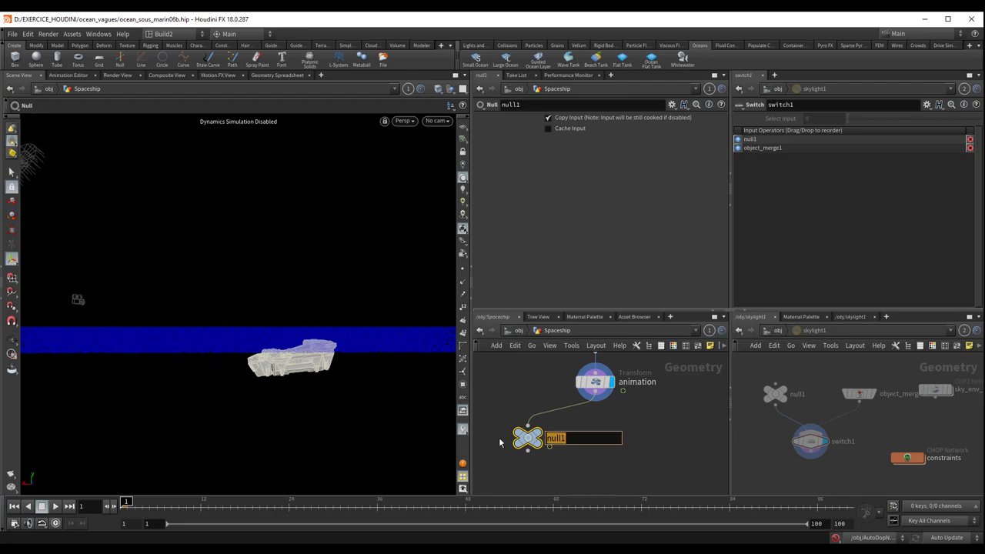
type("out_eng")
type("in")
key("Return")
mouse_move(528, 437)
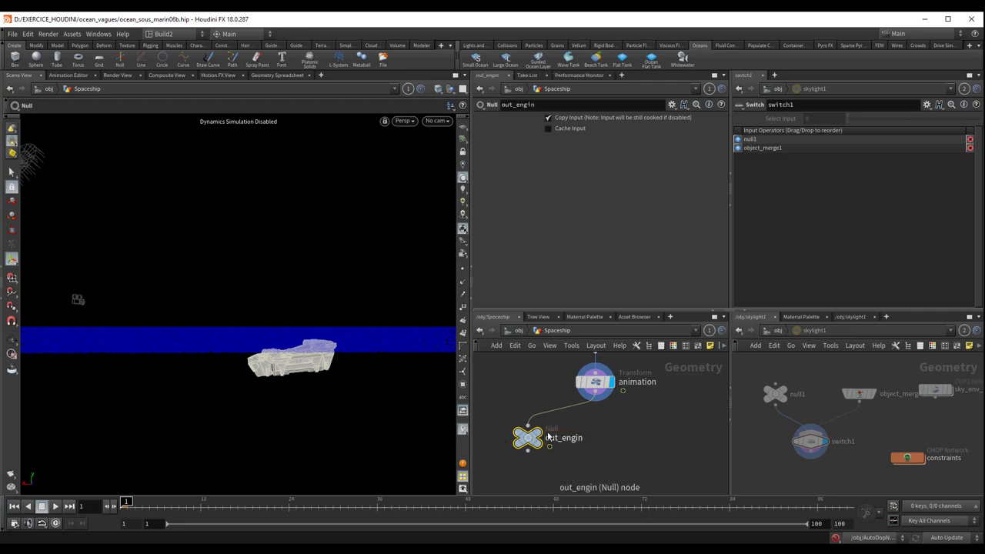
middle_click_drag(625, 431, 621, 439)
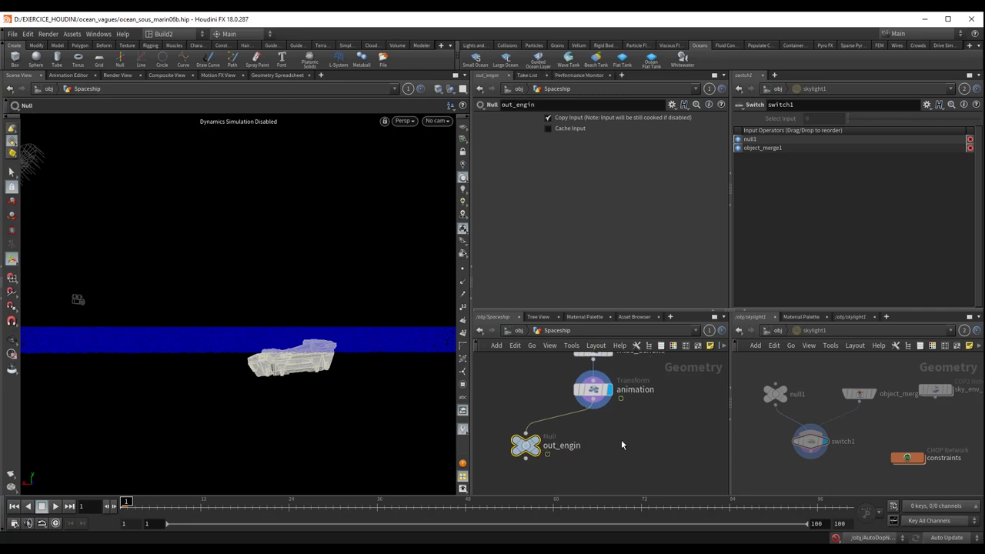
- Return to /obj and go inside the flattank_initial object
left_click(516, 331)
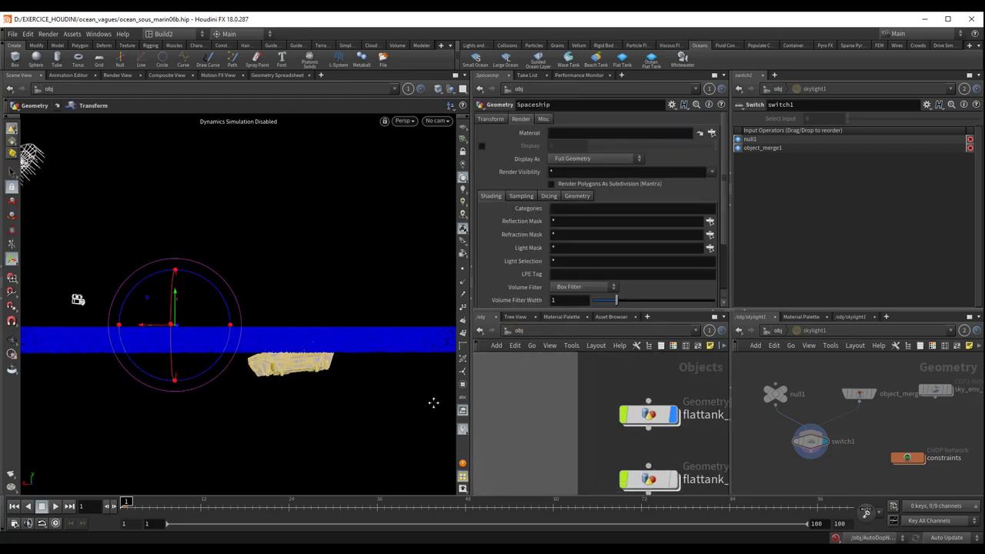
middle_click_drag(609, 414, 541, 440)
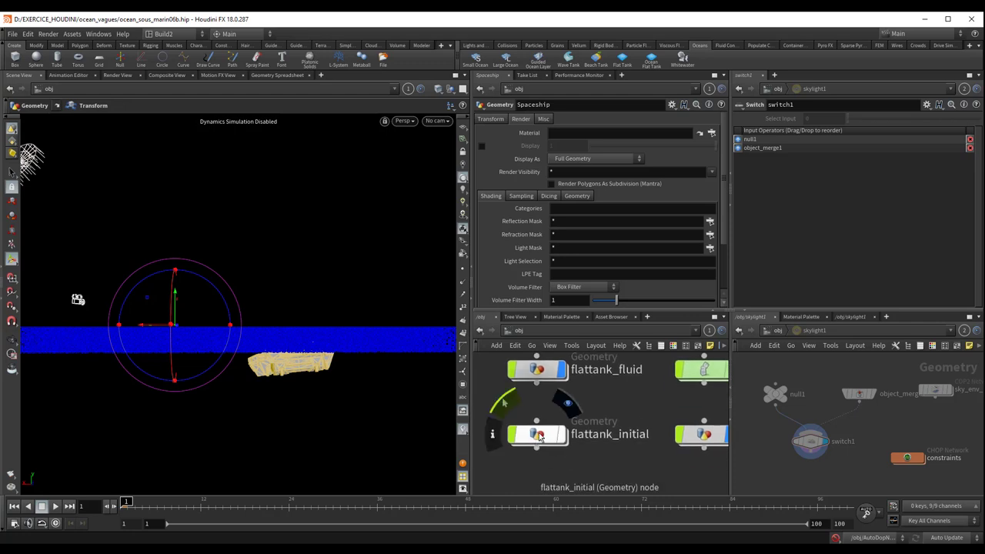
left_click(541, 438)
double_click(541, 437)
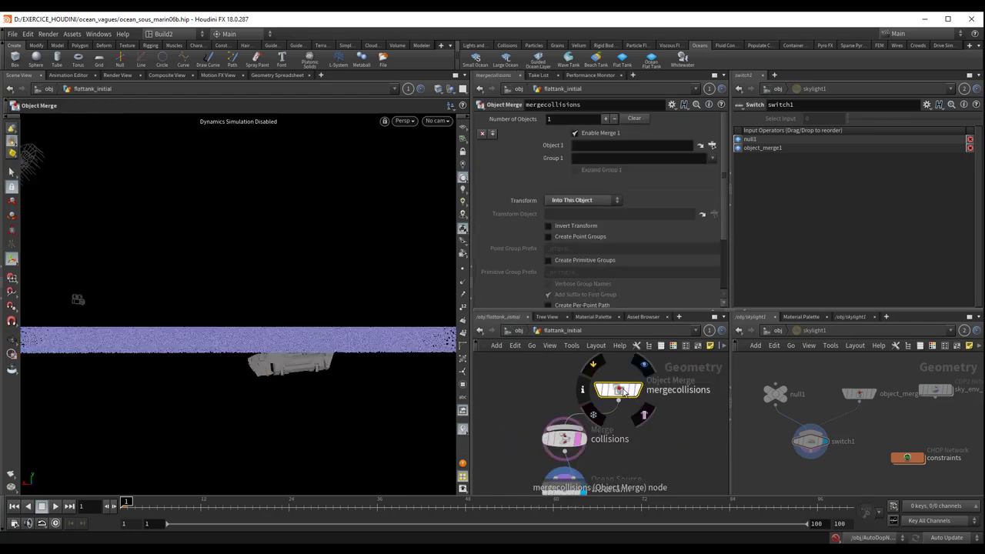
- Set mergecollisions' Object 1 to /obj/Spaceship/out_engin
left_click(712, 145)
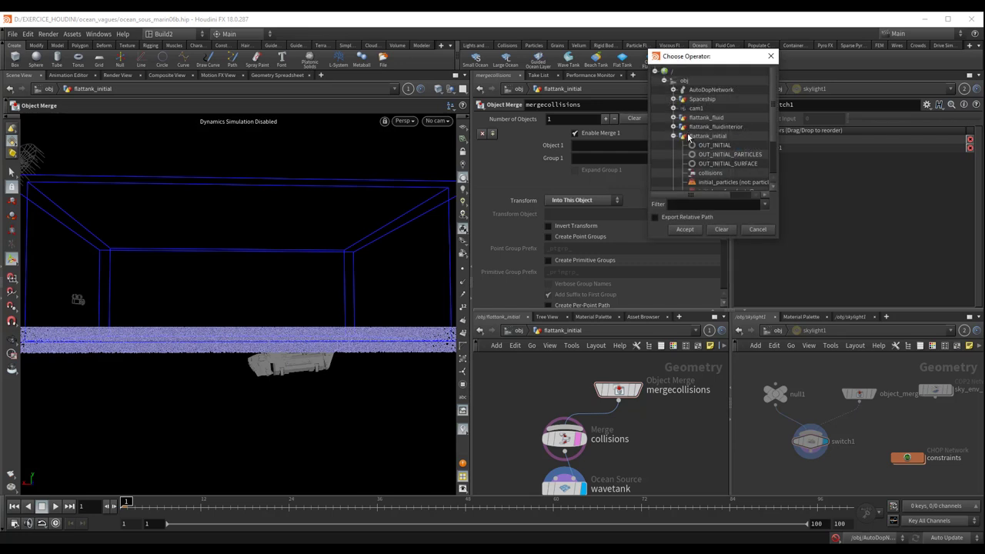
left_click(674, 136)
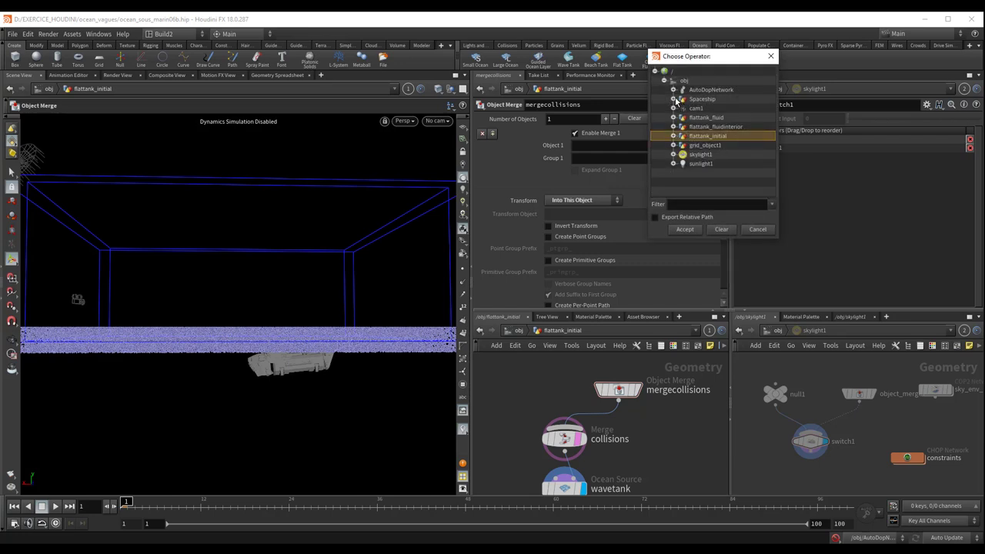
left_click(674, 99)
double_click(709, 136)
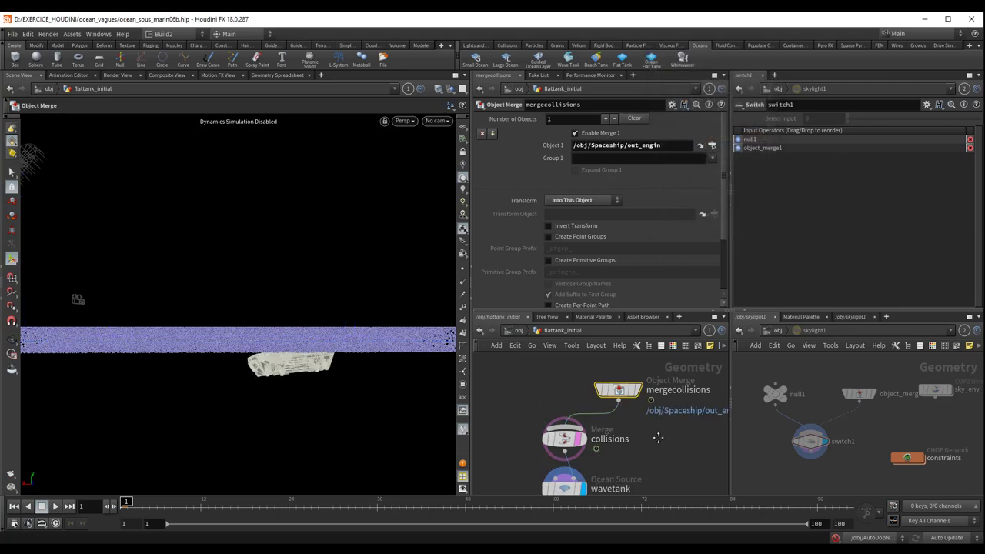
scroll(600, 429, "down", 3)
mouse_move(565, 485)
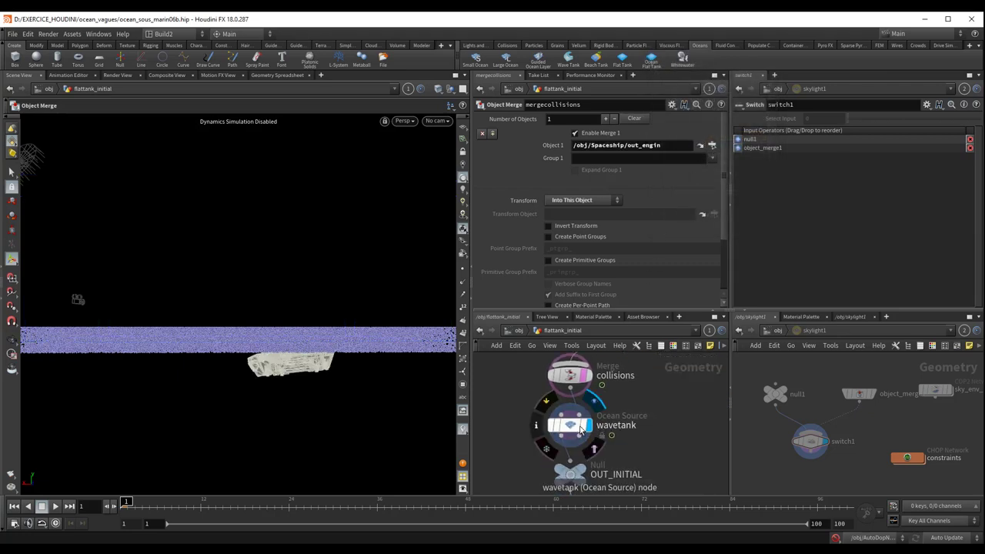
- Raise the wavetank's Center Y to 2.5 and set its Size Y to 10
left_click(576, 428)
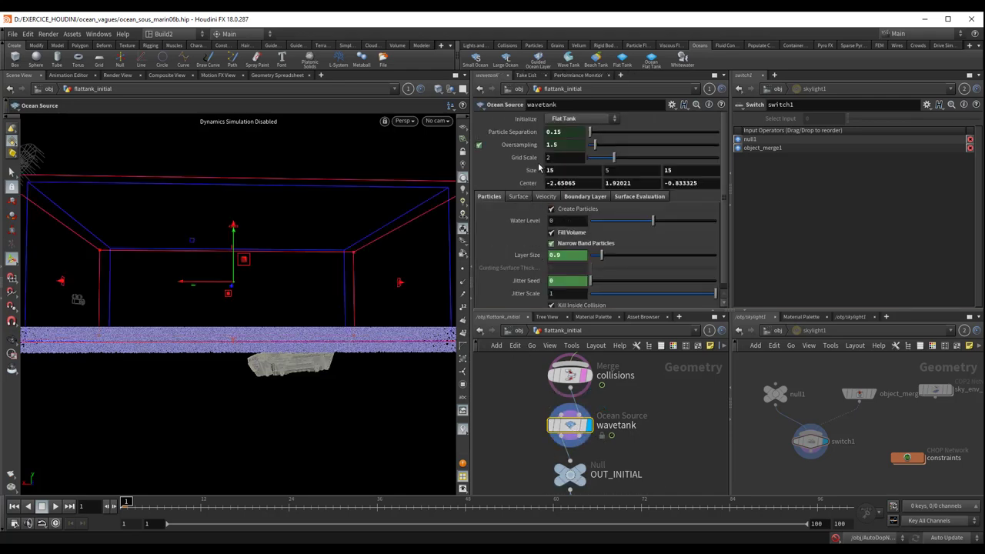
key("Escape")
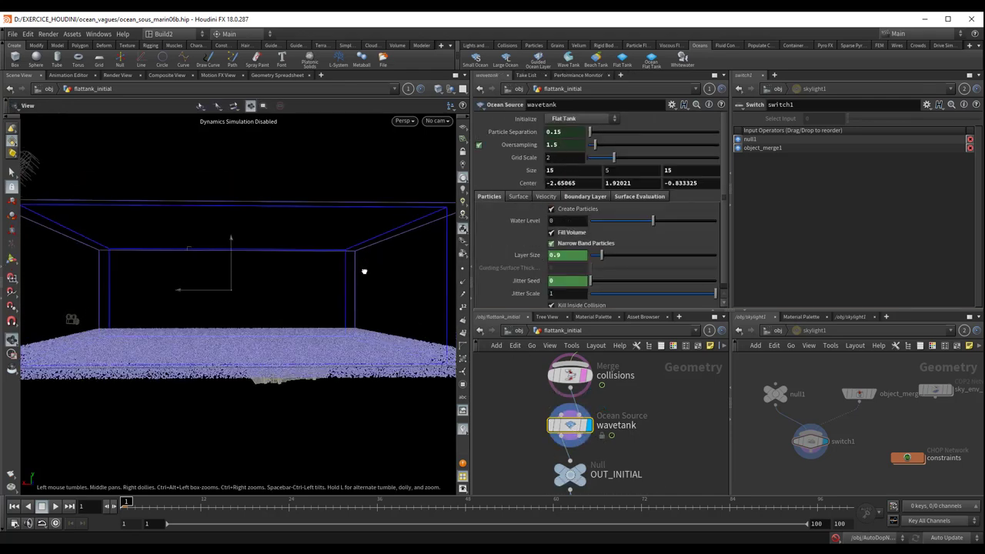
left_click_drag(364, 268, 374, 260)
key("Return")
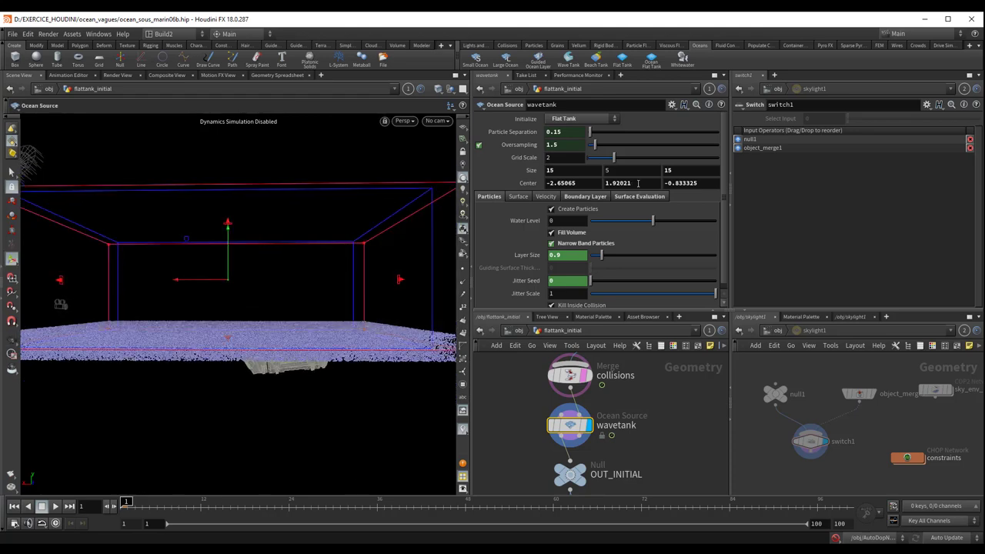
left_click(641, 182)
type("1")
key("Return")
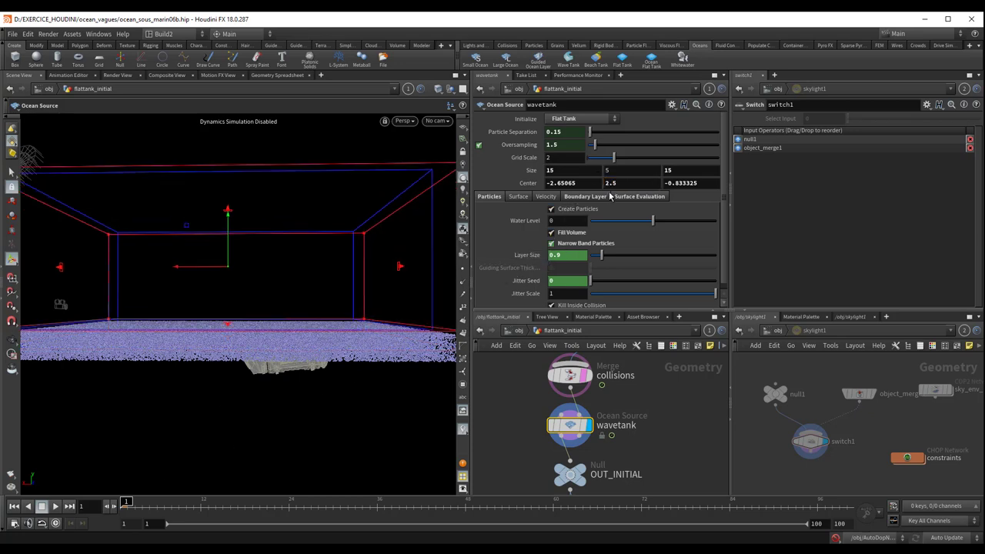
left_click(618, 170)
type("0")
key("Return")
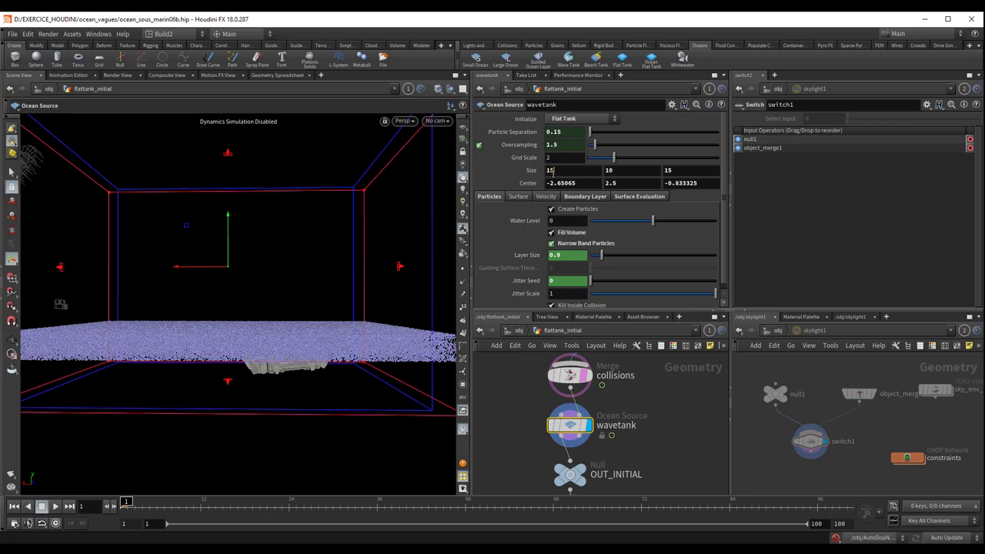
left_click(640, 171)
- Orbit to an elevated view of the taller tank and return to the object level
middle_click_drag(680, 421, 676, 444)
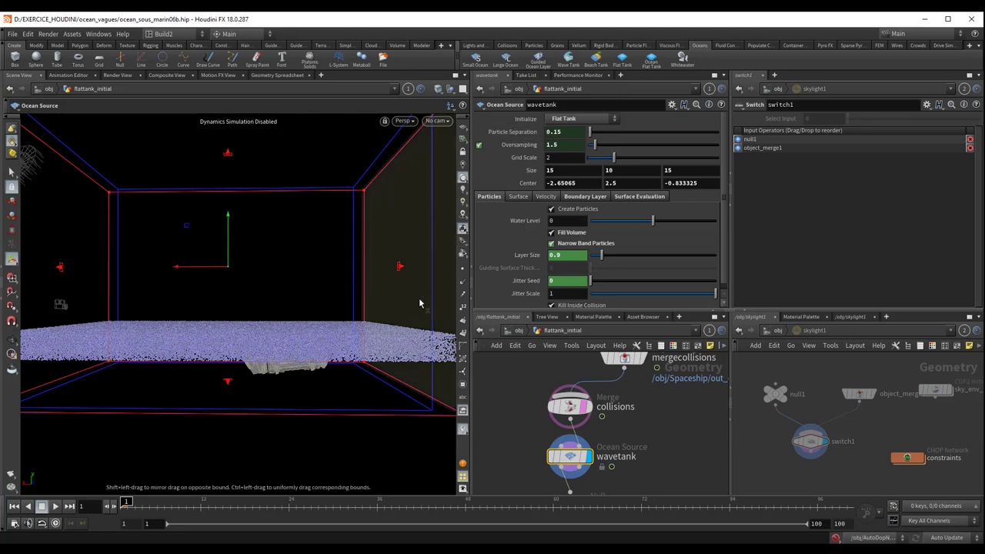
key("Escape")
left_click_drag(419, 297, 314, 336)
key("Return")
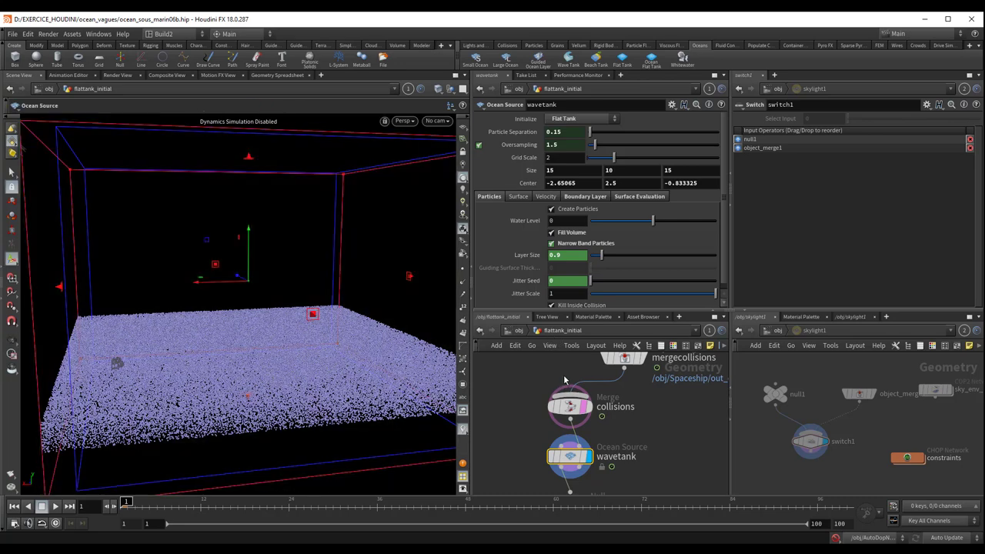
left_click(518, 332)
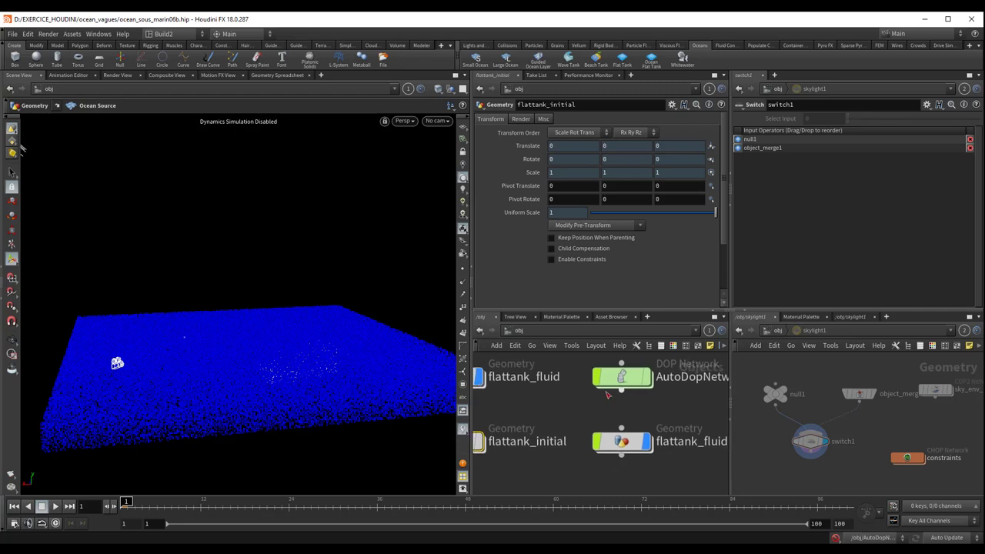
- Inside AutoDopNetwork, check the flattank FLIP object's Particle Separation of 0.15
double_click(619, 377)
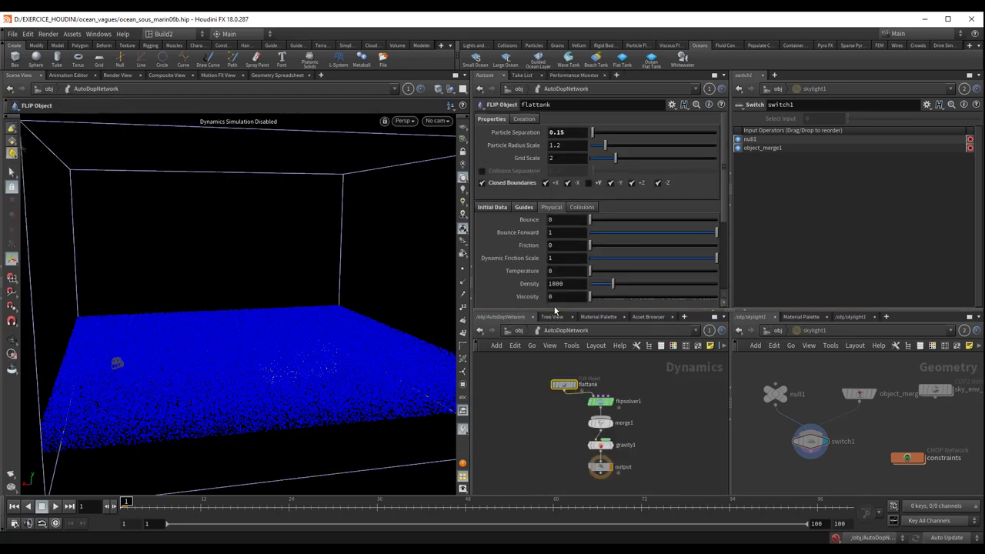
scroll(659, 420, "up", 1)
scroll(661, 421, "up", 2)
middle_click_drag(661, 415, 717, 458)
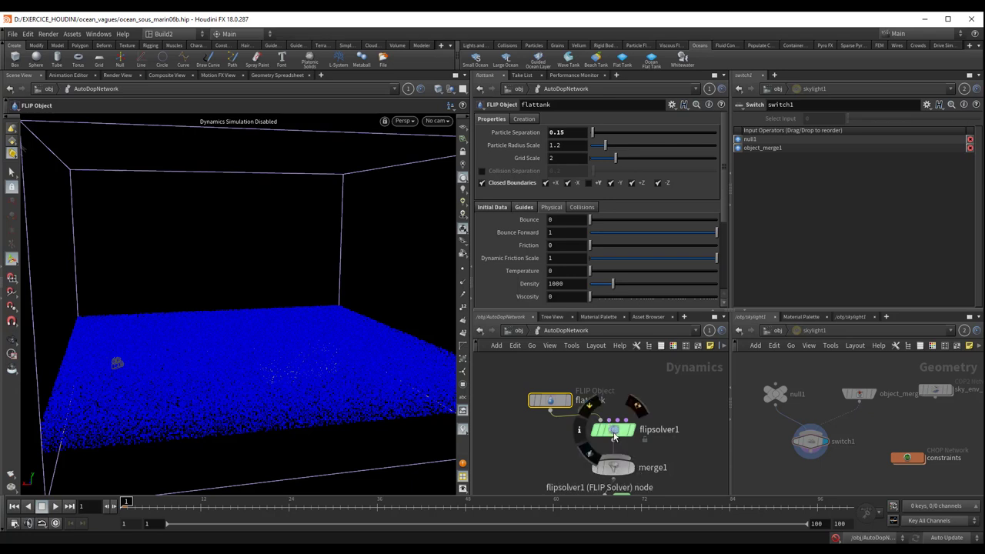
left_click(576, 132)
- Inside flattank_initial, check the wavetank source's Particle Separation of 0.15
left_click(519, 331)
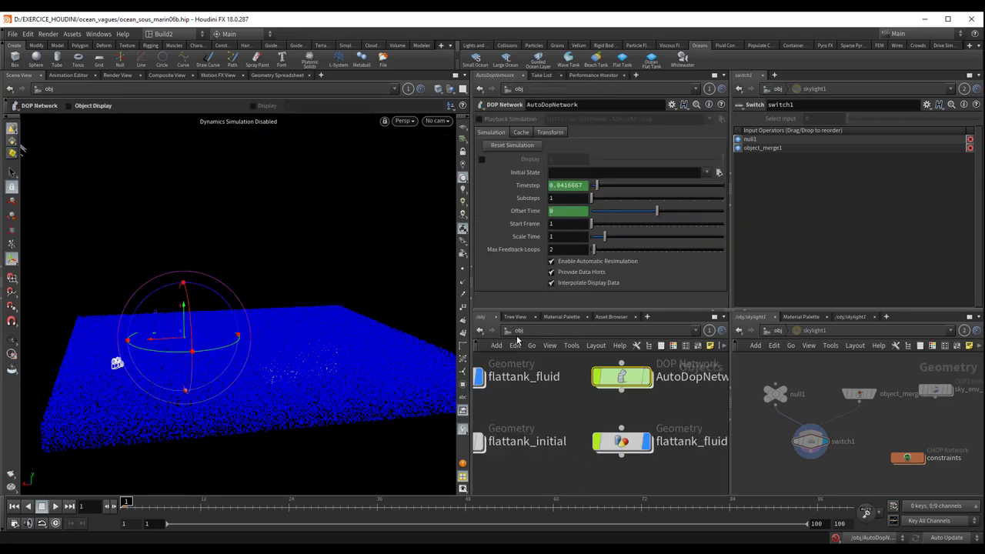
middle_click_drag(537, 400, 669, 396)
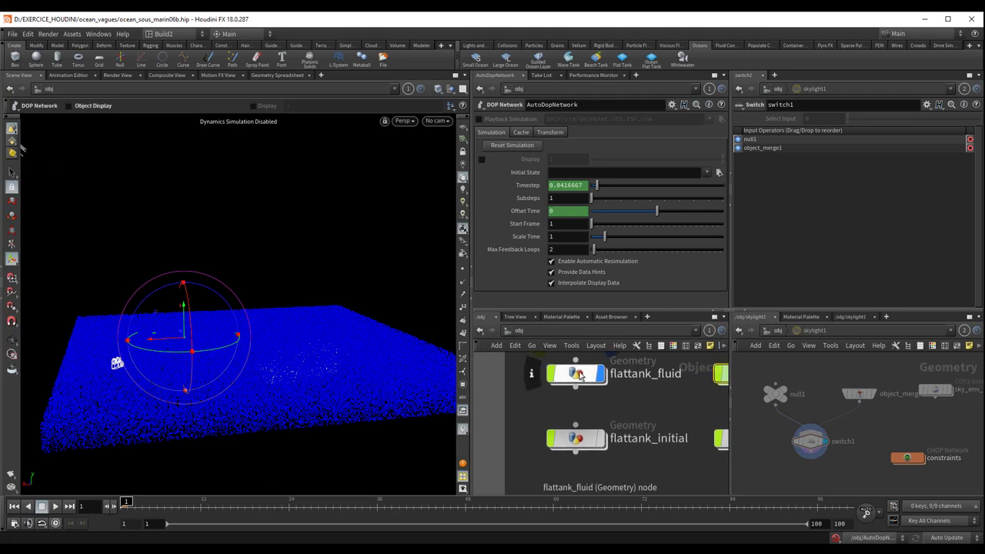
double_click(576, 440)
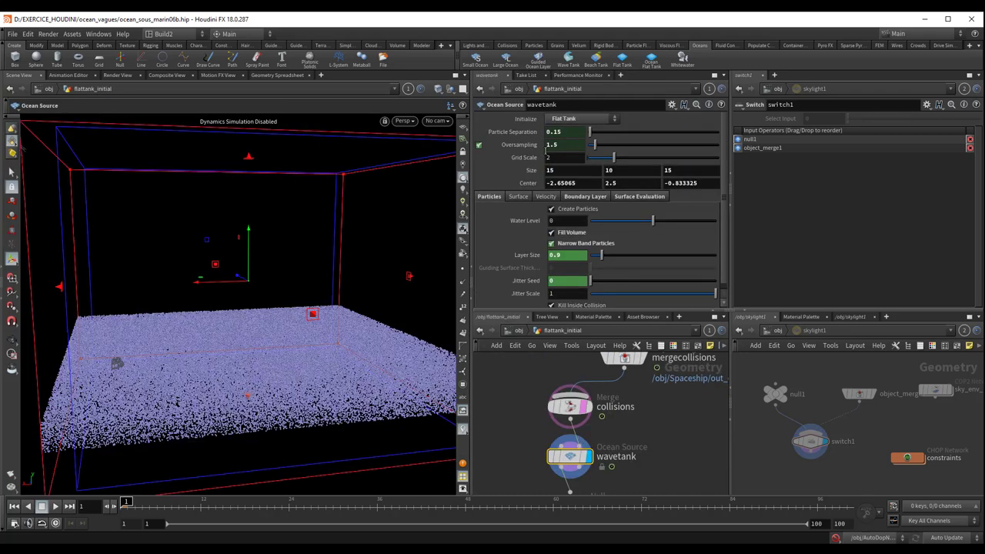
left_click(570, 131)
middle_click_drag(637, 402, 526, 361)
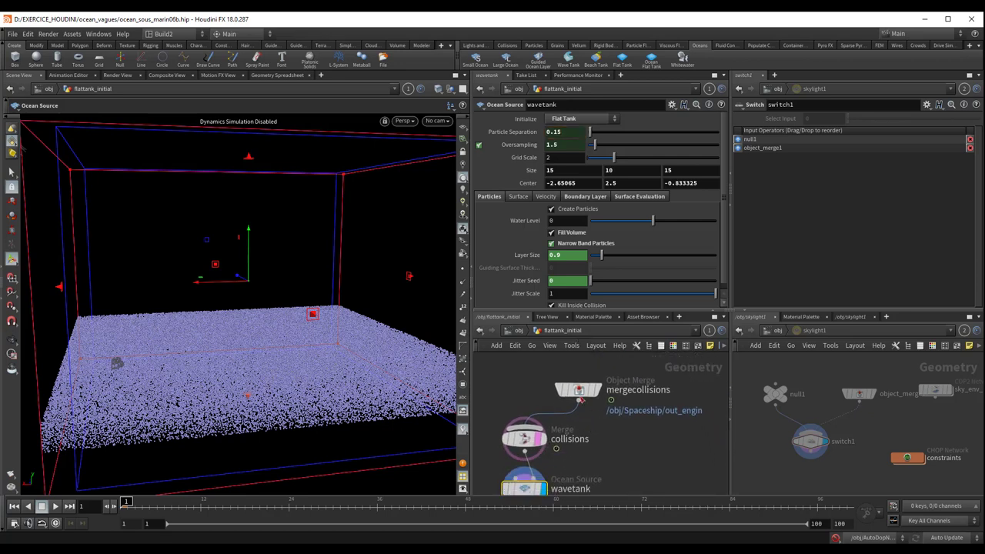
- Go back into AutoDopNetwork to show the flattank FLIP object again
left_click(520, 330)
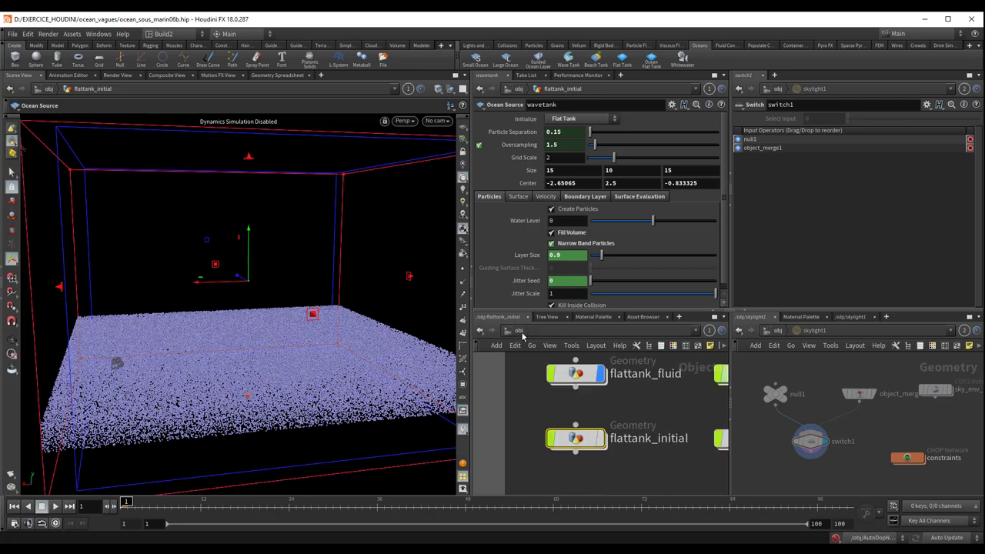
mouse_move(670, 404)
middle_mouse_down()
mouse_move(605, 431)
mouse_move(626, 403)
middle_mouse_up()
scroll(605, 431, "down", 2)
double_click(626, 401)
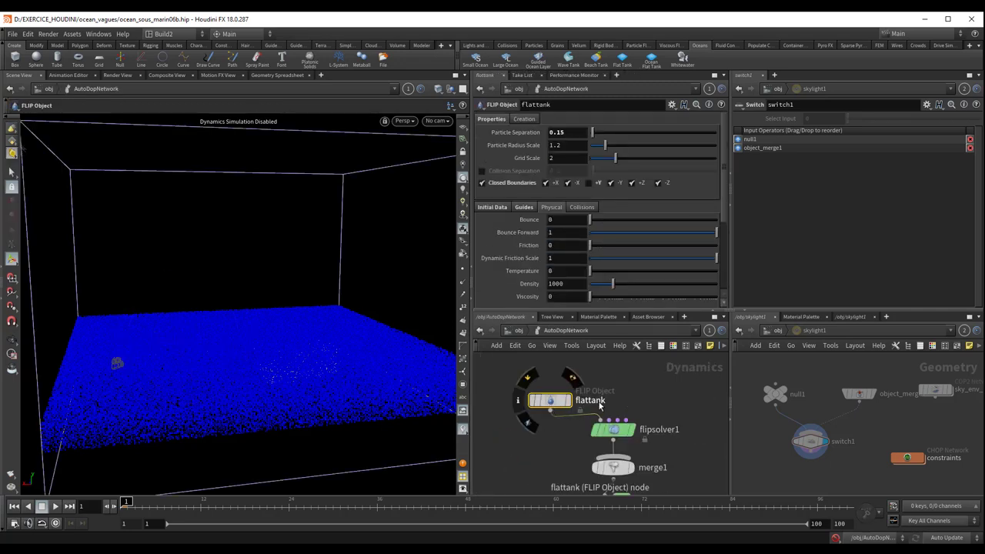
- Leave the FLIP object's Particle Separation at 0.15 and orbit to a side view showing the ship
left_click(571, 132)
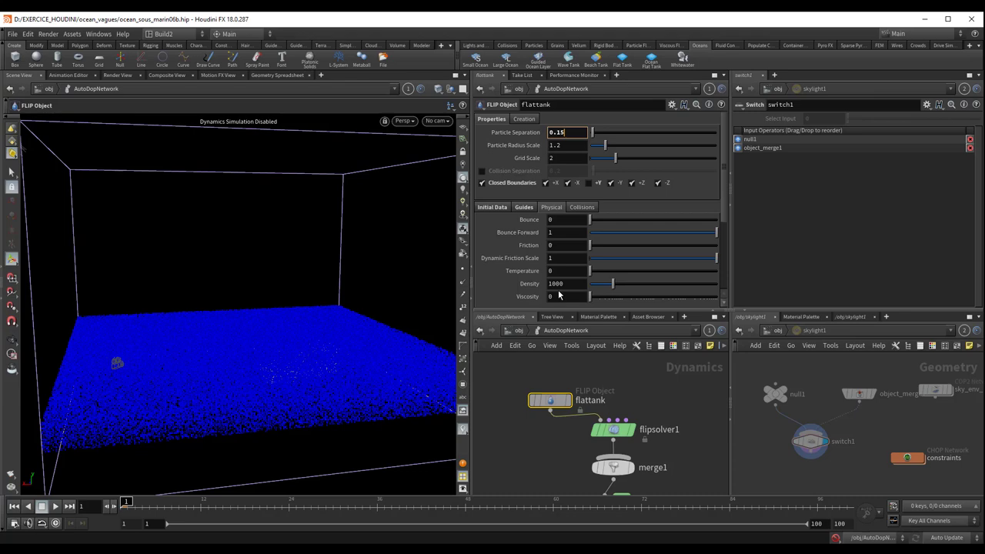
left_click(343, 365)
key("Escape")
mouse_move(335, 377)
left_mouse_down()
mouse_move(354, 400)
mouse_move(338, 389)
mouse_move(372, 357)
mouse_move(362, 341)
mouse_move(341, 341)
left_mouse_up()
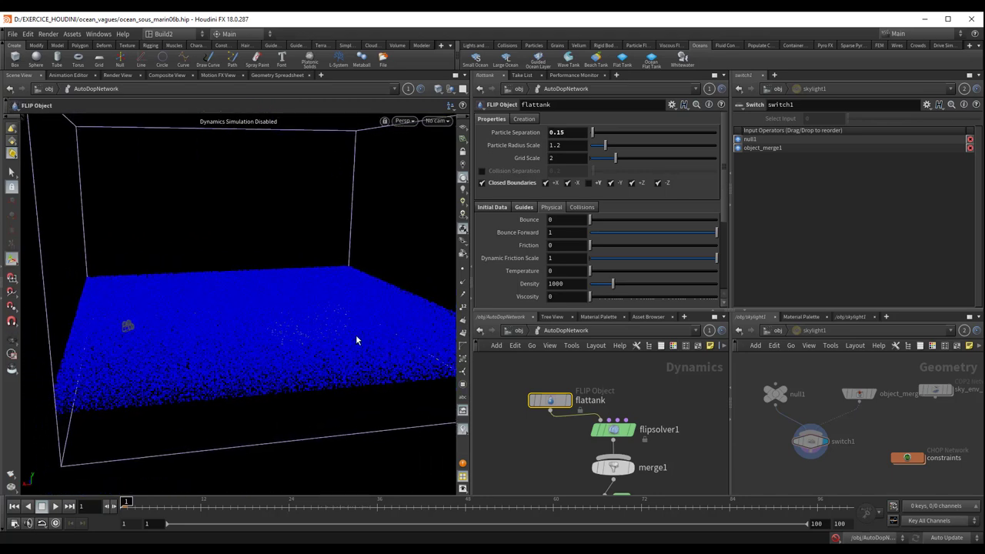
key("Escape")
mouse_move(378, 356)
left_mouse_down()
mouse_move(363, 369)
mouse_move(347, 323)
mouse_move(334, 318)
left_mouse_up()
key("Return")
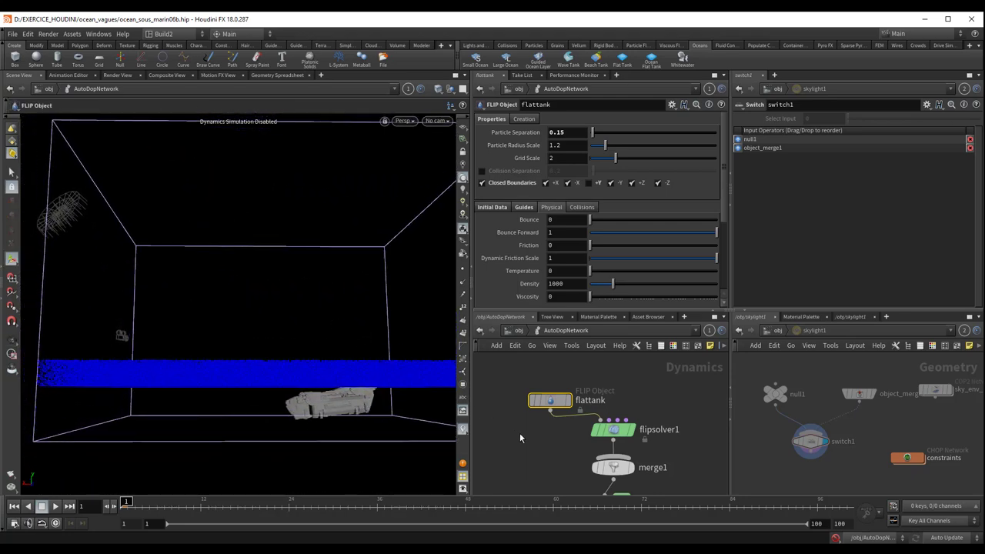
- Return to the object level and dive into flattank_initial to show the wavetank source
left_click_drag(549, 400, 546, 388)
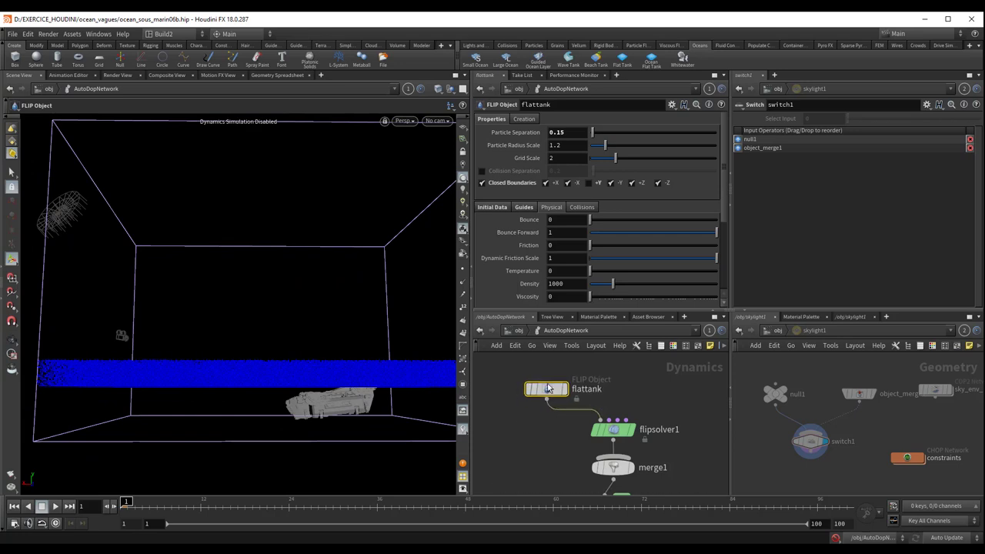
left_click(514, 332)
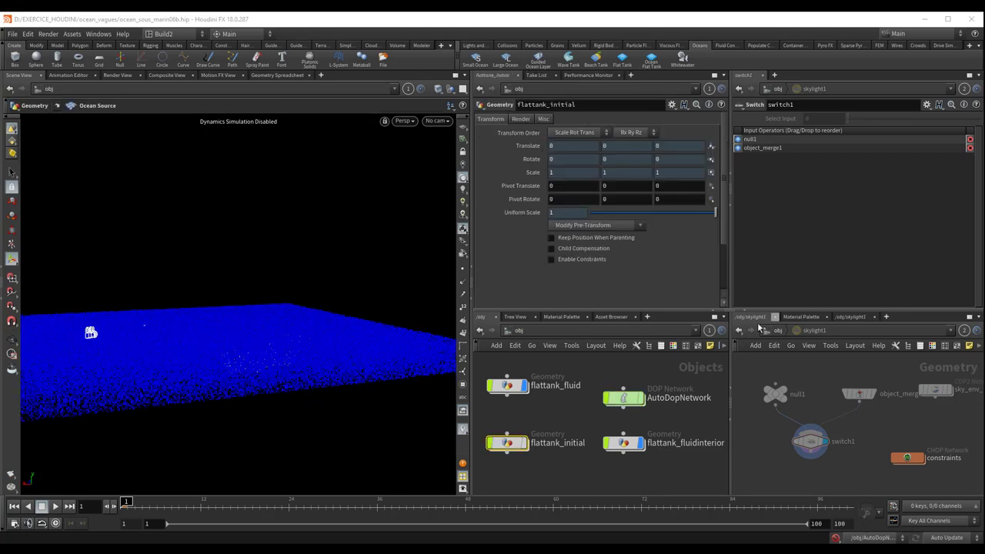
left_click(510, 446)
double_click(508, 445)
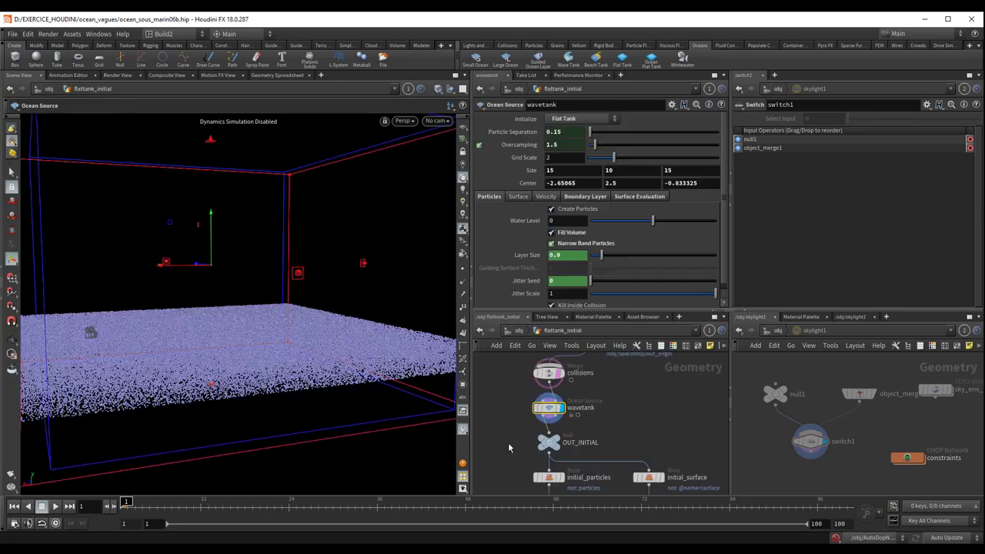
scroll(621, 399, "up", 3)
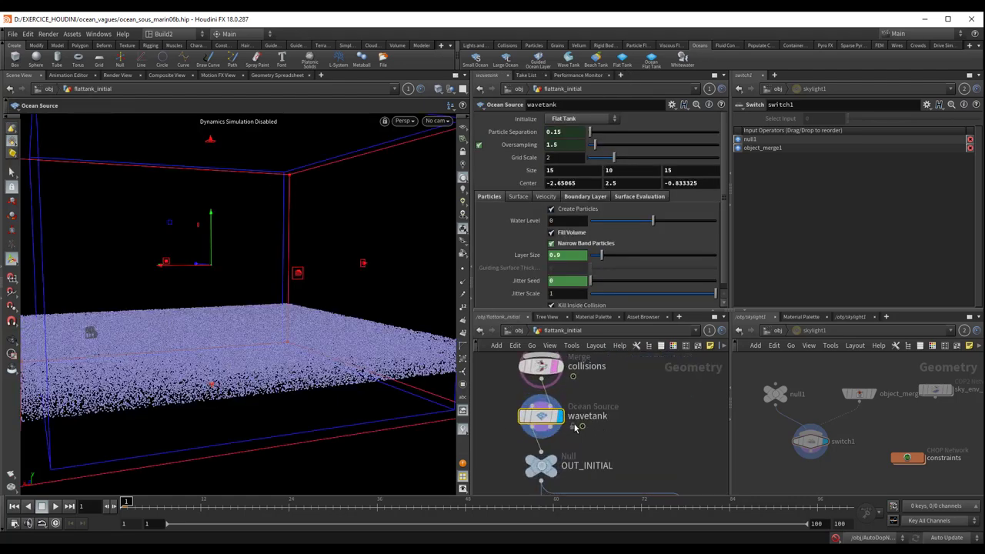
left_click_drag(549, 420, 549, 420)
middle_click_drag(629, 409, 638, 427)
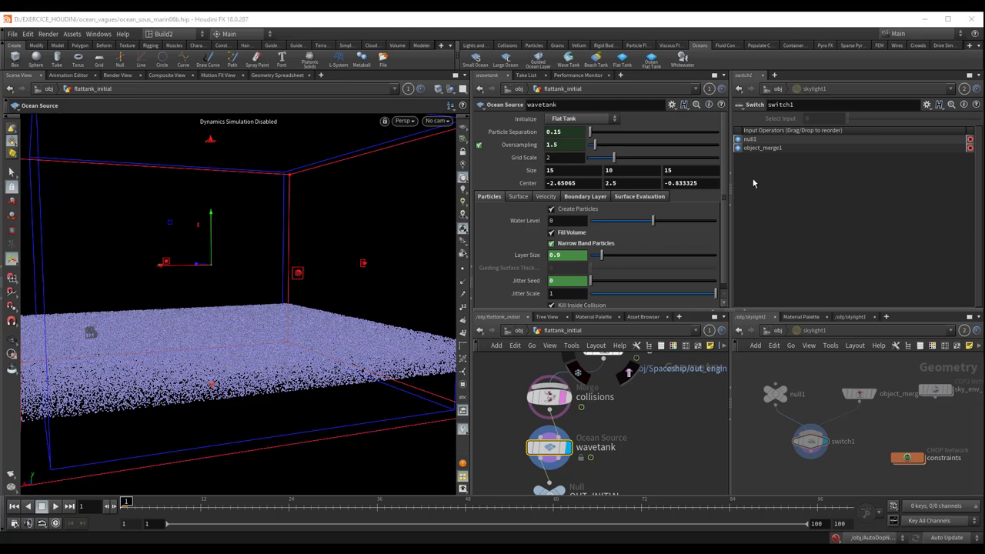
left_click(558, 120)
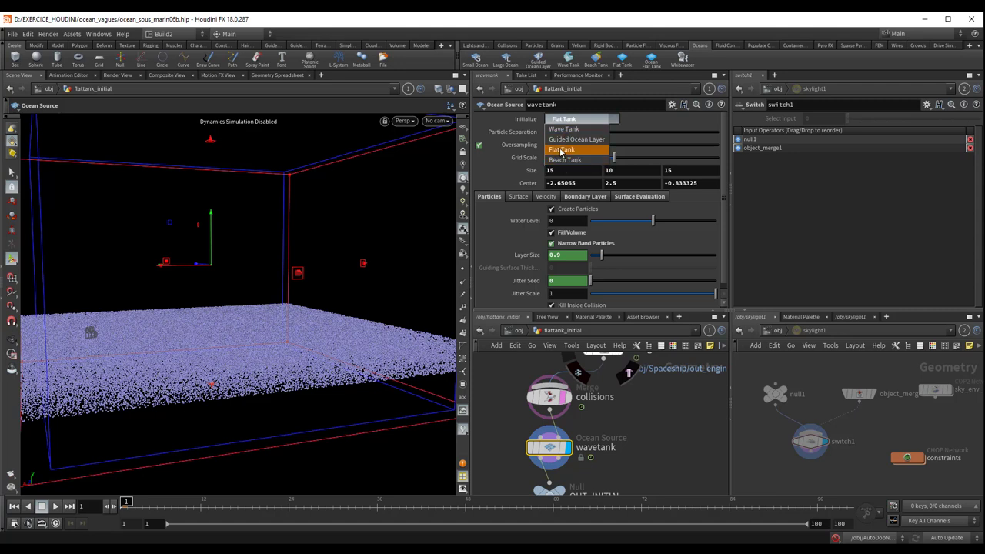
left_click(491, 173)
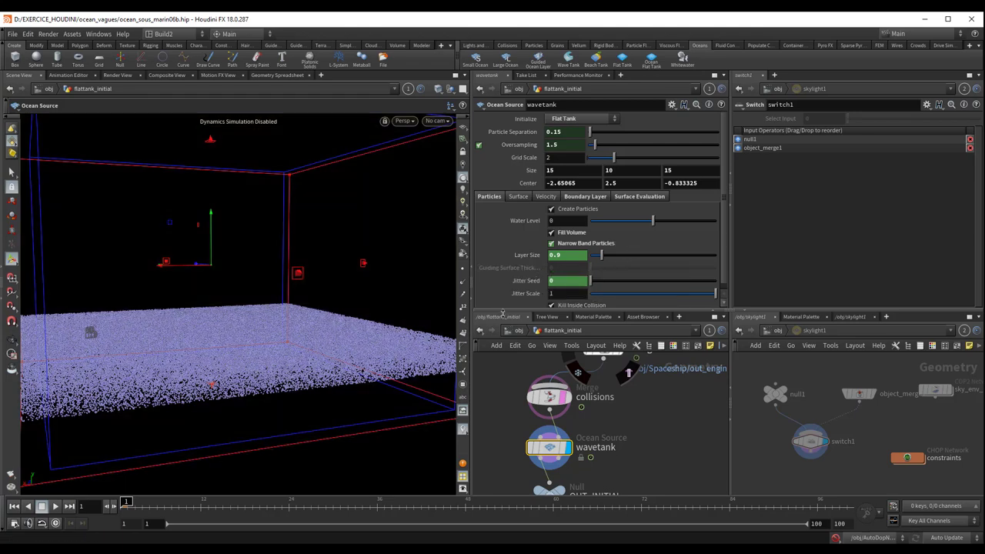
- Orbit to a high view over the particles and ship, then dive into flattank_initial from /obj
mouse_move(334, 320)
left_mouse_down()
mouse_move(286, 325)
mouse_move(325, 336)
left_mouse_up()
scroll(282, 342, "up", 3)
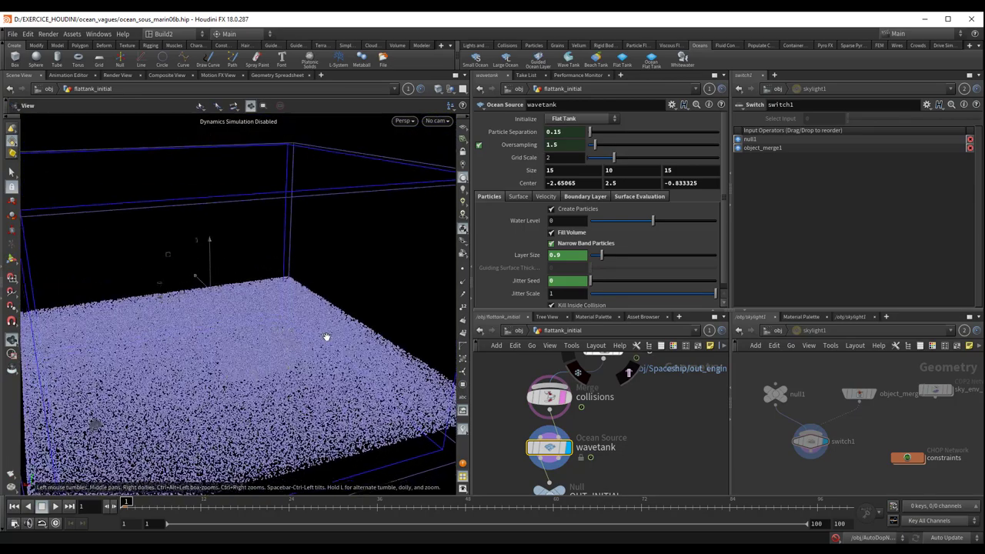
left_click(515, 331)
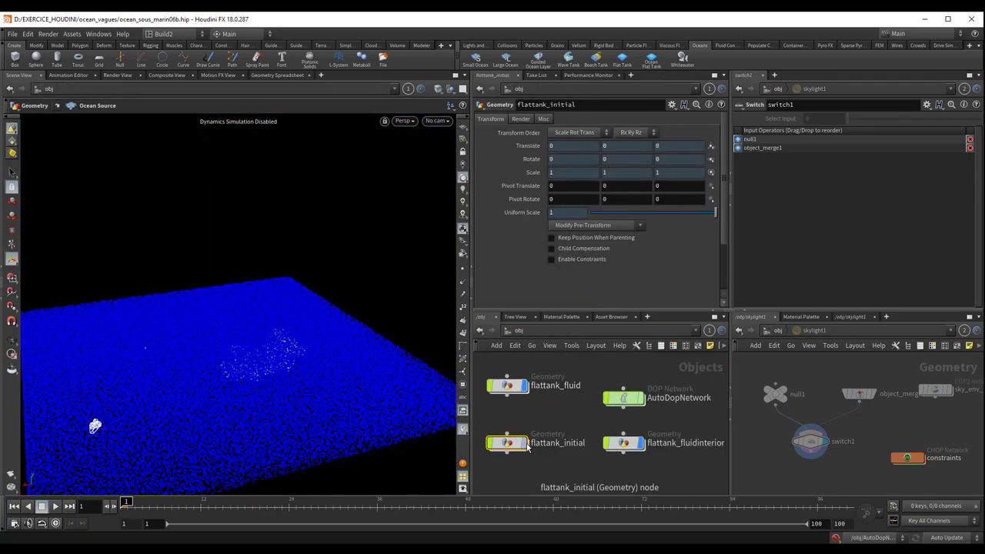
left_click(491, 442)
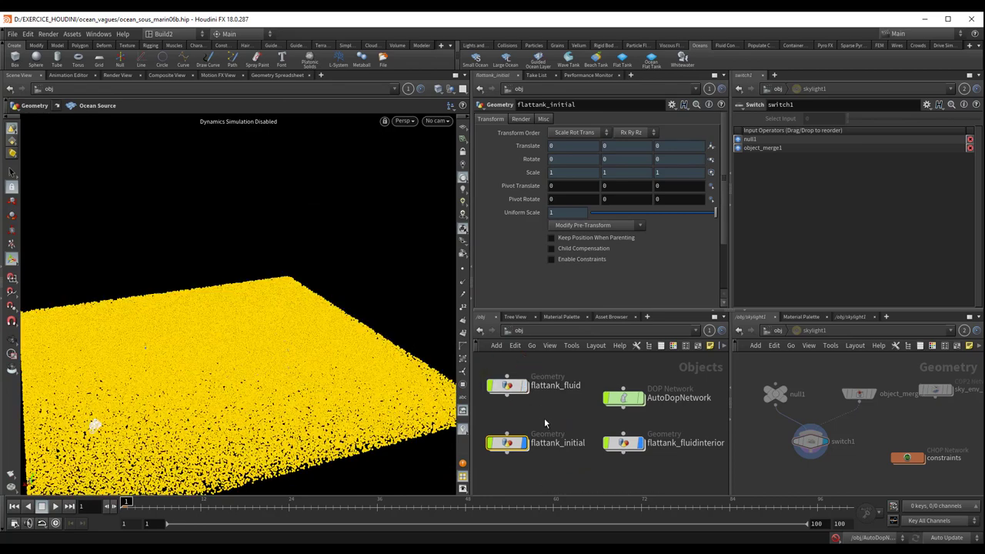
left_click(544, 418)
left_click_drag(92, 418, 136, 292)
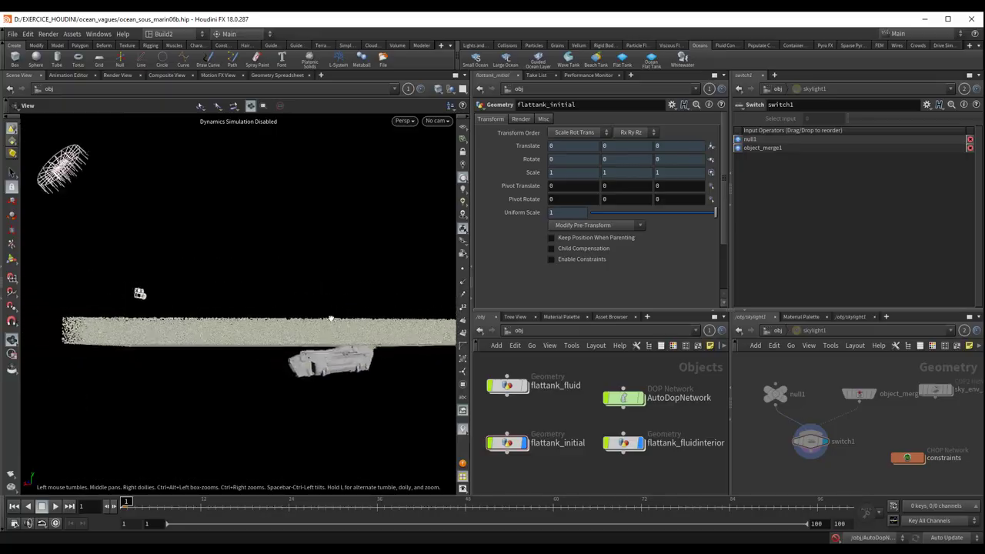
mouse_move(334, 335)
left_mouse_down()
mouse_move(378, 395)
mouse_move(364, 356)
mouse_move(330, 342)
mouse_move(374, 376)
mouse_move(334, 341)
mouse_move(319, 365)
mouse_move(307, 337)
left_mouse_up()
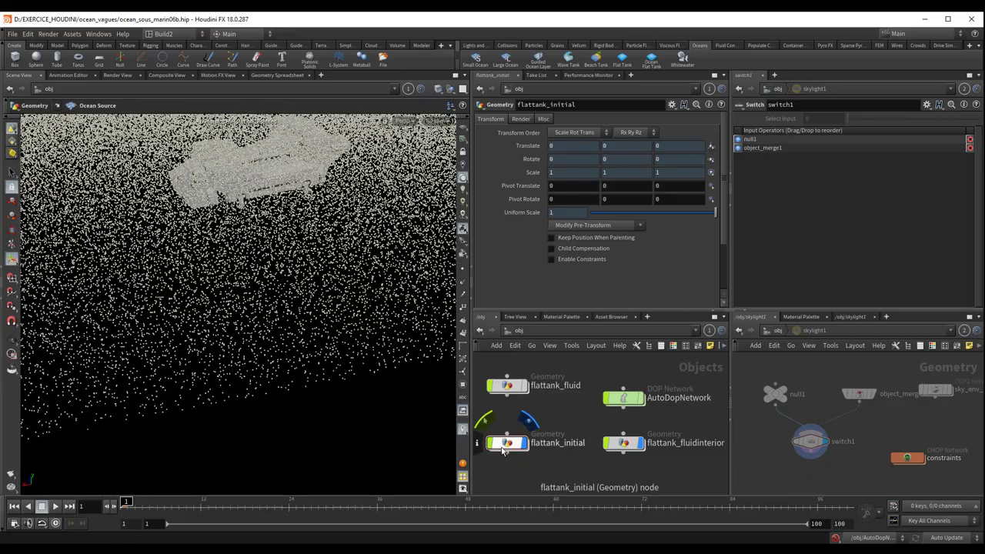
double_click(507, 443)
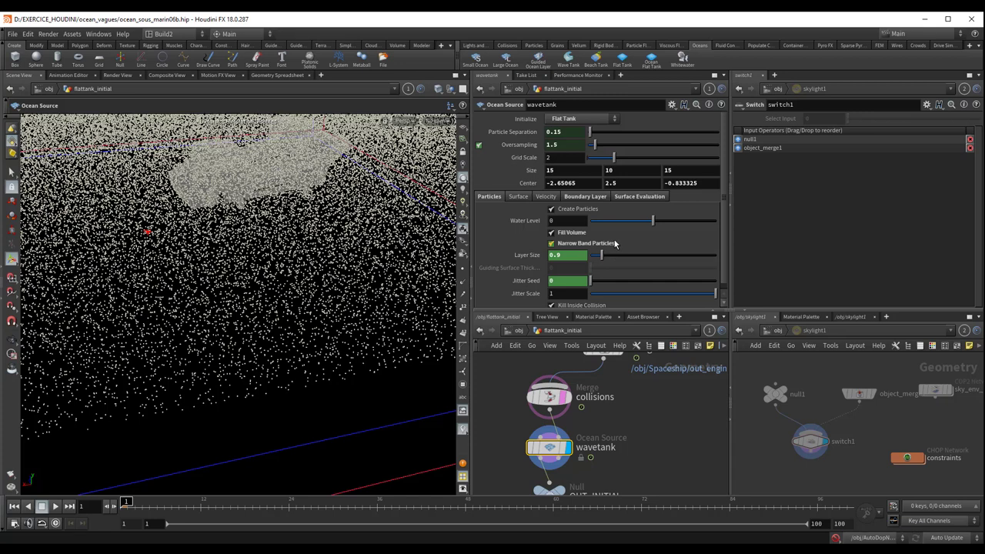
- Orbit the viewport to a side view of the flat tank particles
scroll(638, 241, "down", 1)
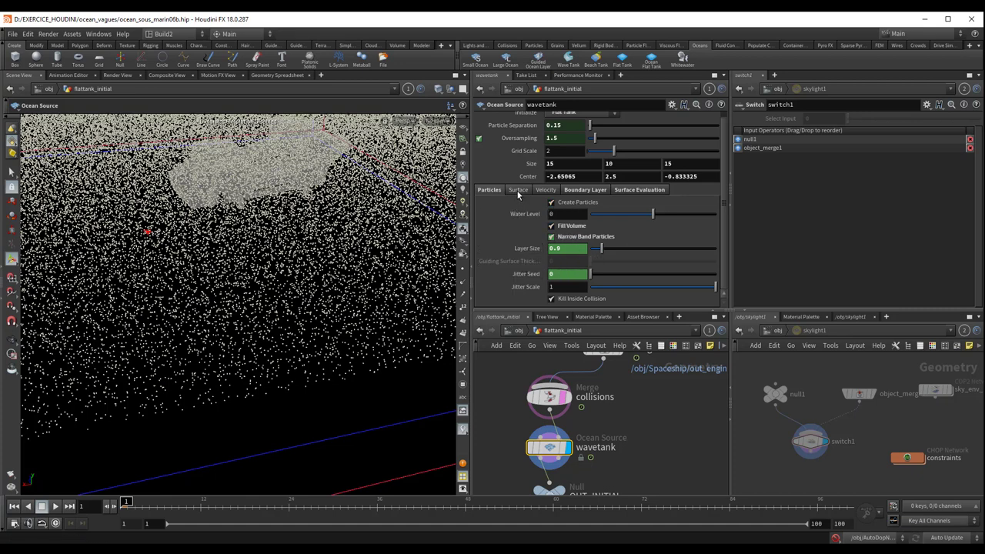
key("Escape")
mouse_move(351, 285)
left_mouse_down()
mouse_move(365, 262)
mouse_move(326, 264)
left_mouse_up()
key("Return")
middle_click_drag(648, 442, 666, 321)
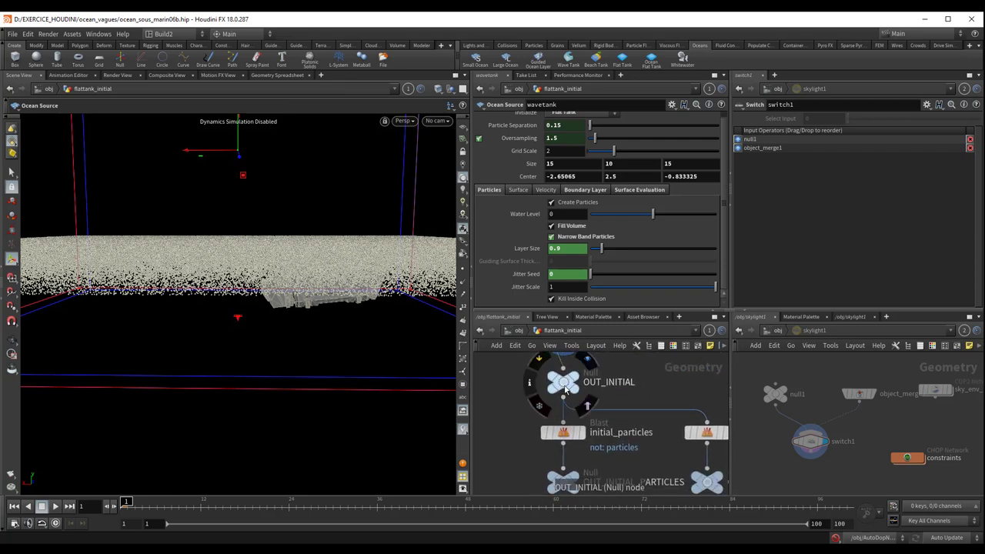
- Inspect the Blast nodes and OUT_INITIAL_PARTICLES and OUT_INITIAL_SURFACE nulls below wavetank
scroll(652, 410, "down", 2)
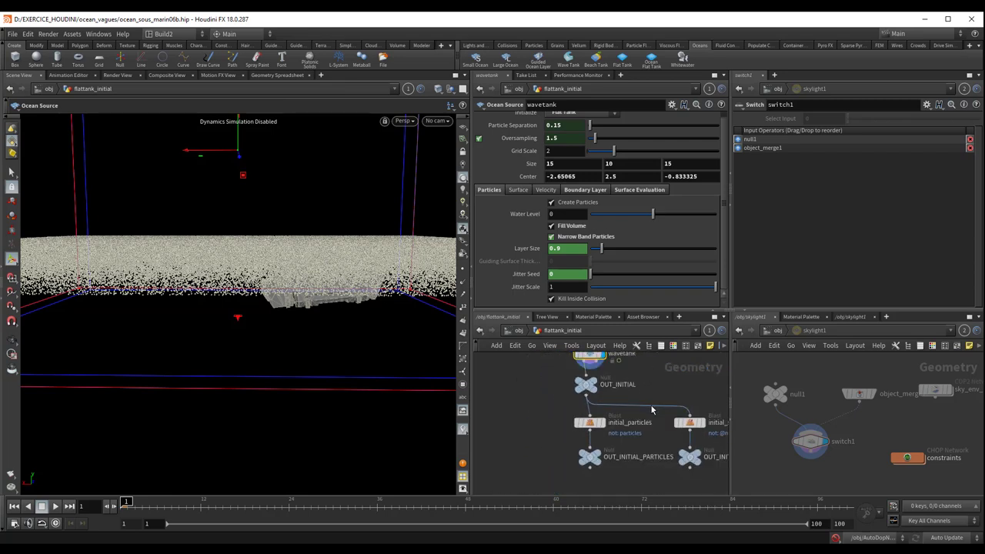
middle_click_drag(652, 410, 636, 380)
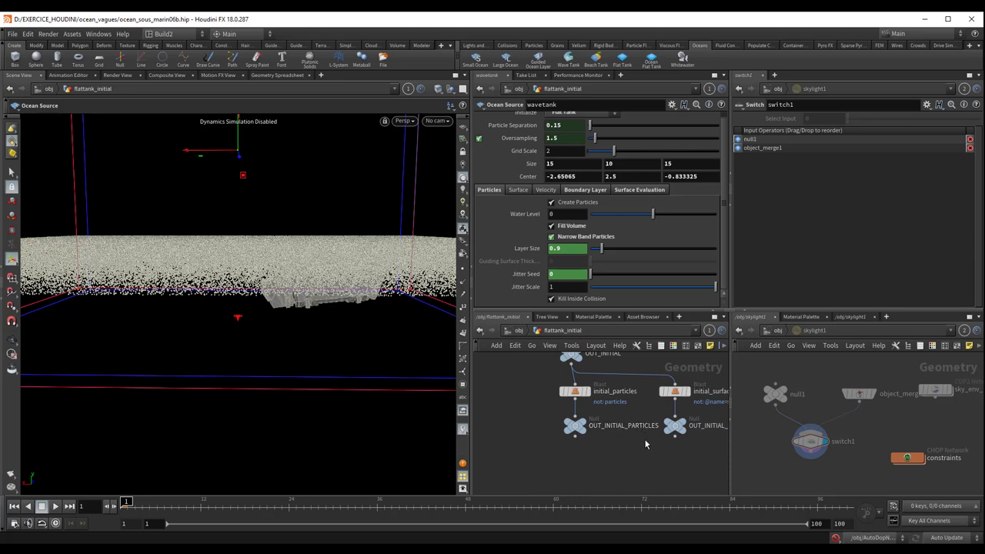
middle_click_drag(645, 444, 592, 454)
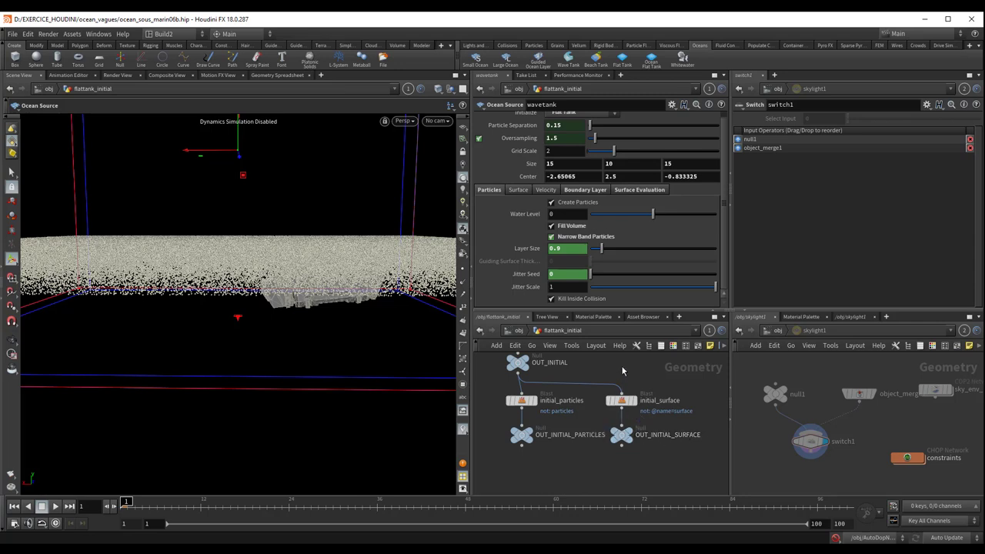
middle_click_drag(629, 384, 654, 407)
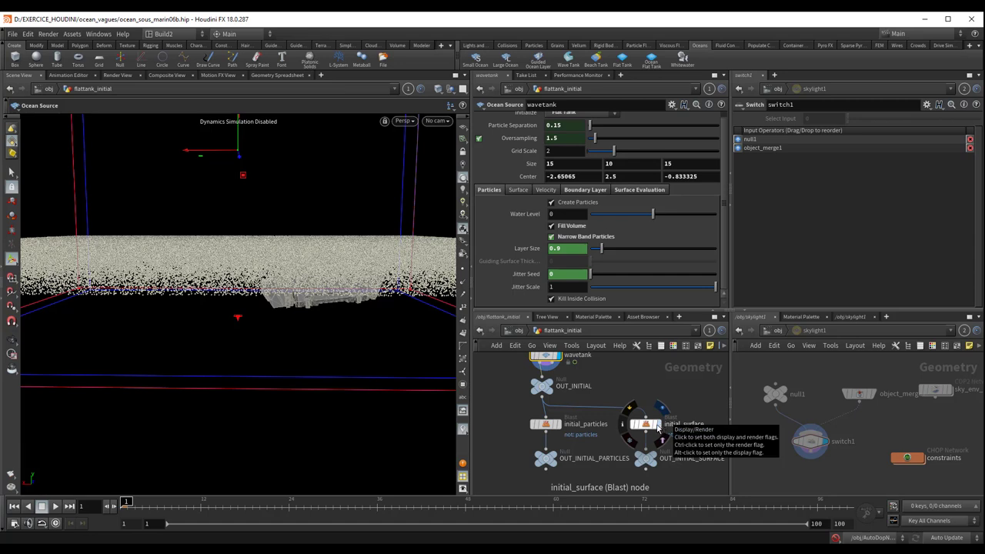
middle_click_drag(607, 401, 631, 446)
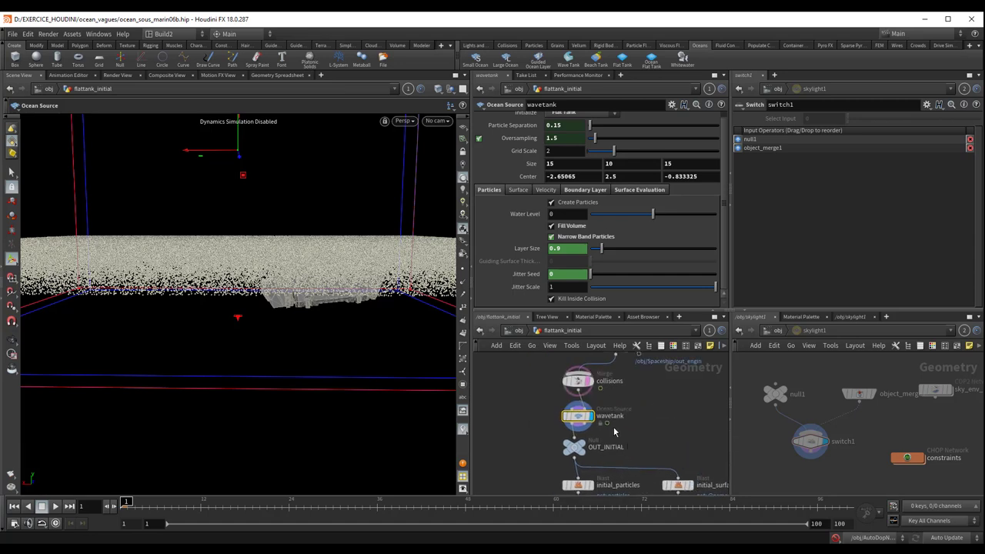
scroll(613, 433, "up", 3)
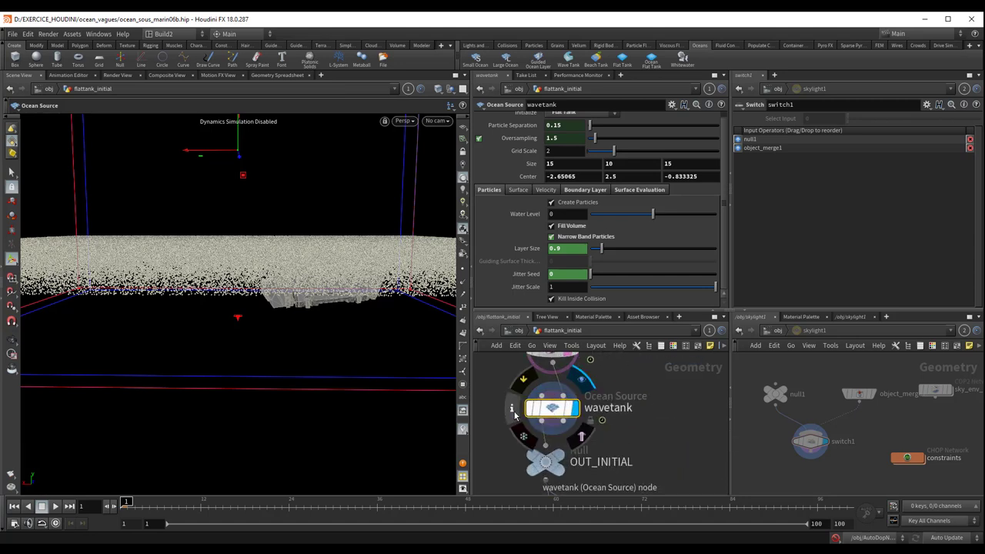
left_click(513, 412)
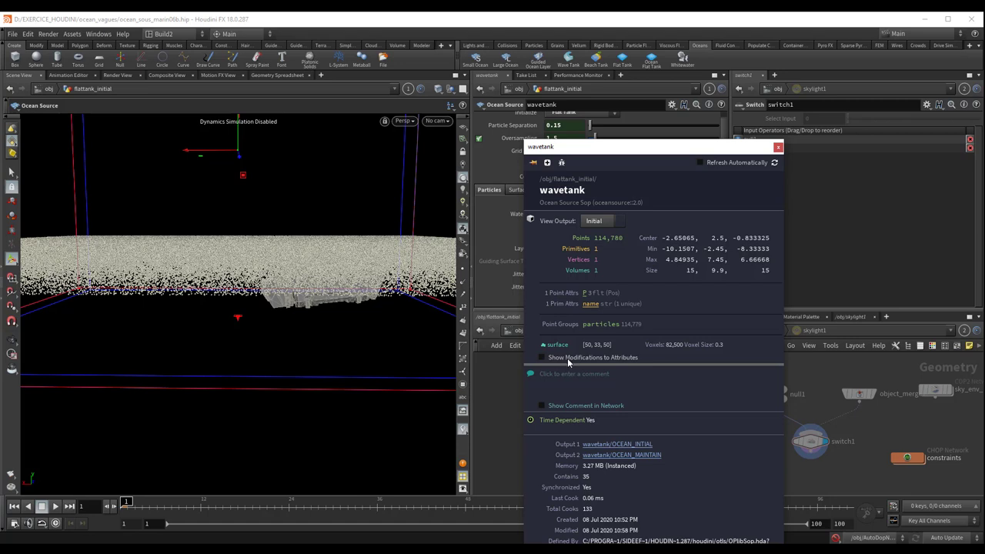
left_click_drag(627, 148, 641, 116)
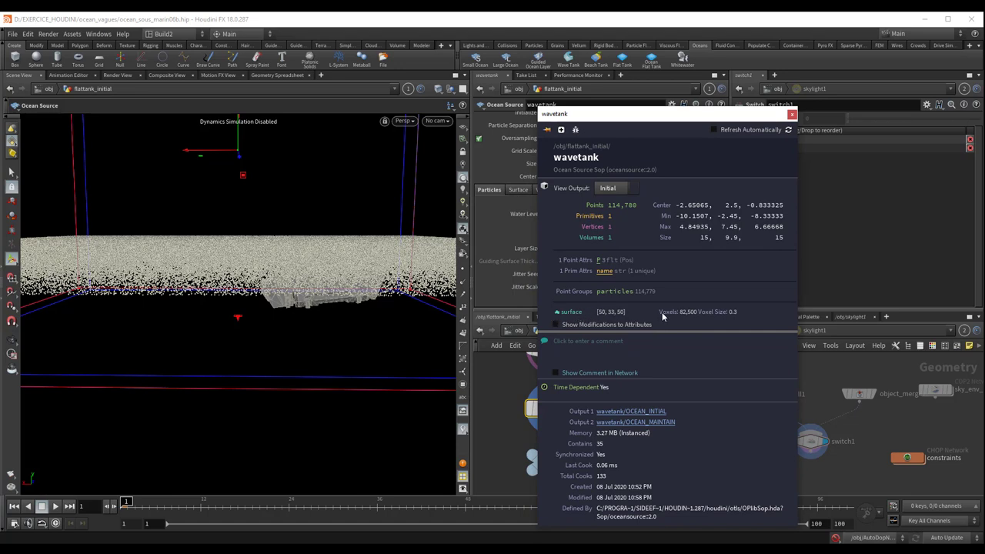
left_click(792, 116)
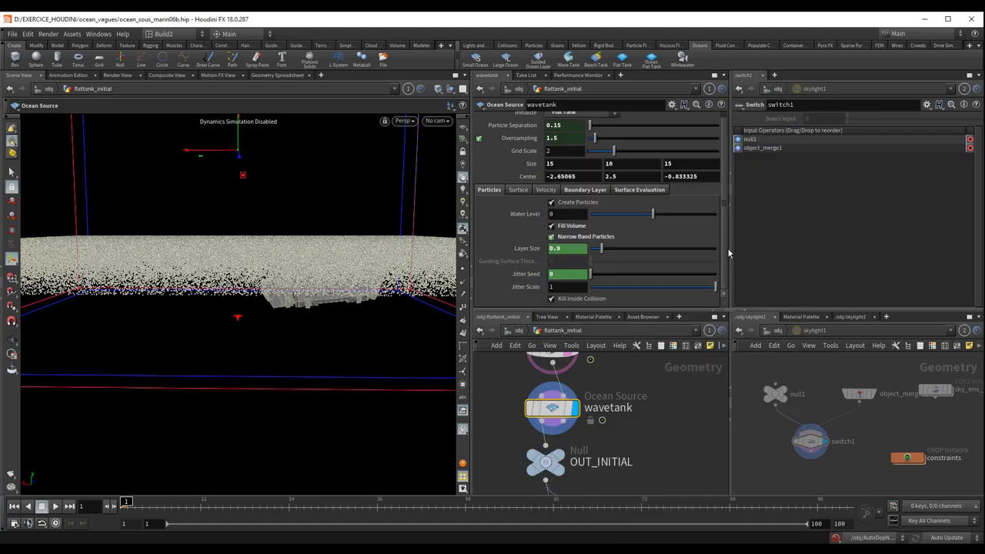
middle_click_drag(649, 434, 615, 397)
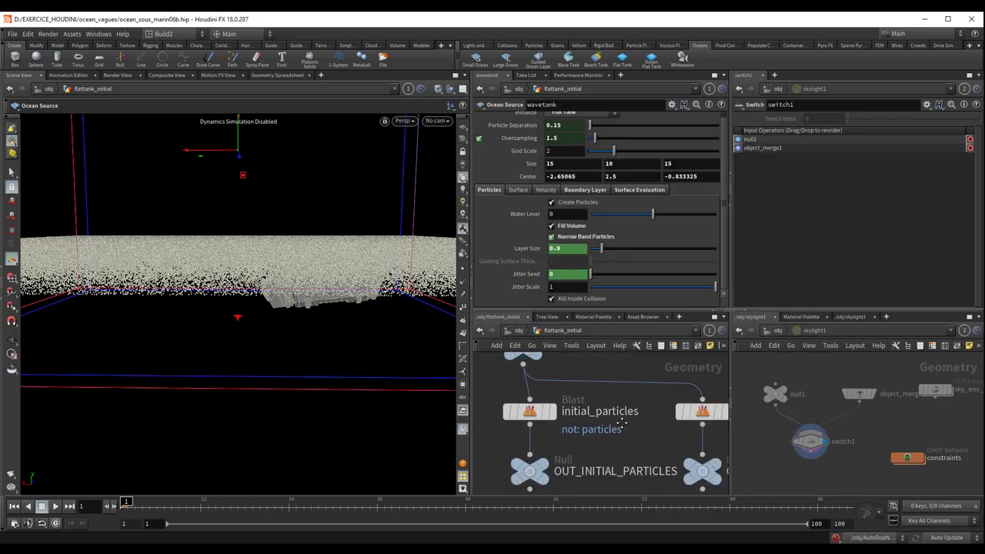
scroll(600, 412, "down", 4)
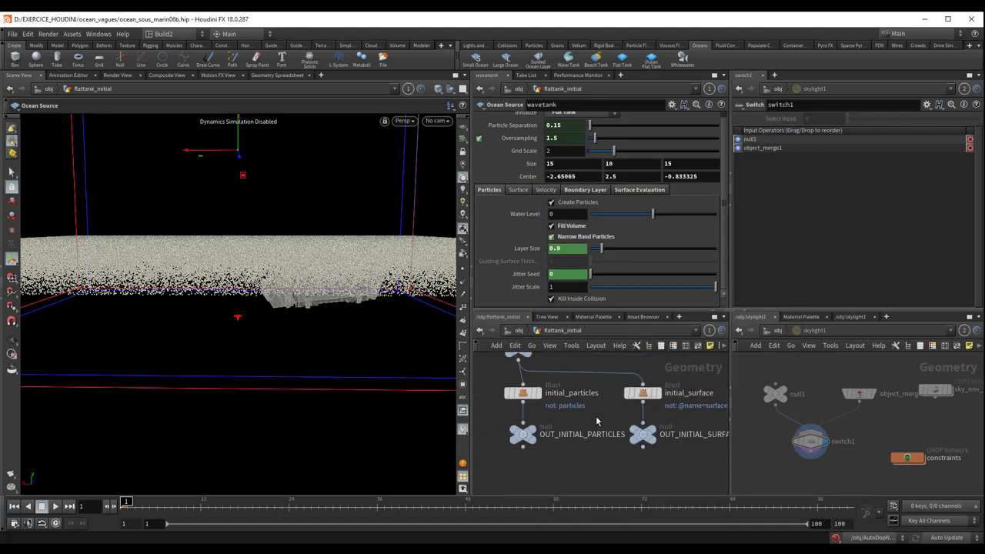
middle_click_drag(605, 436, 604, 426)
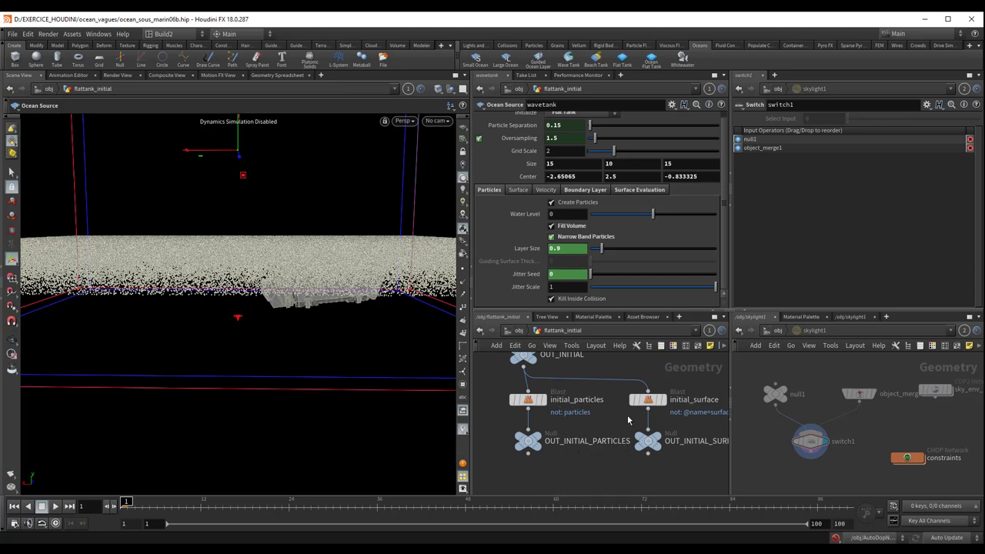
middle_click_drag(628, 420, 587, 413)
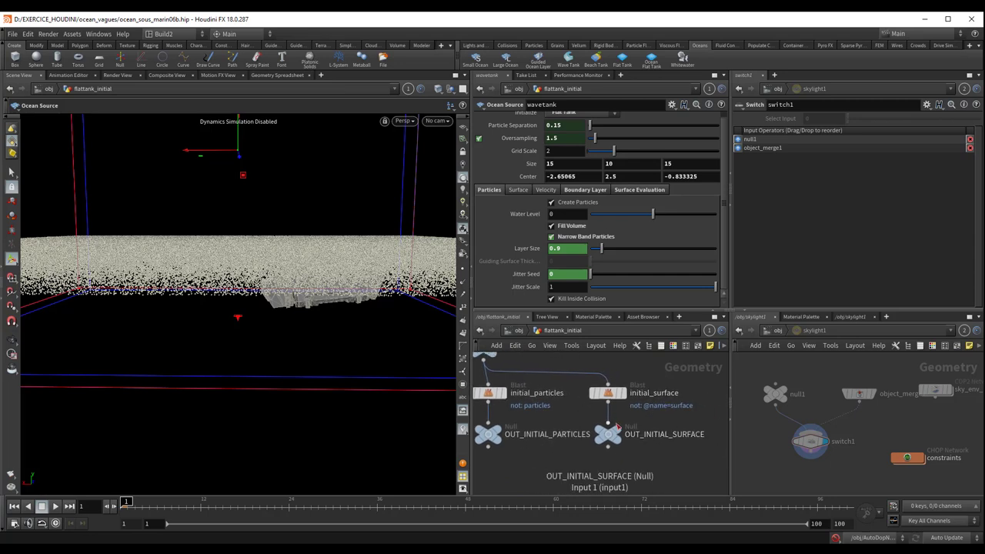
mouse_move(546, 366)
middle_mouse_down()
mouse_move(596, 408)
mouse_move(597, 436)
mouse_move(578, 360)
middle_mouse_up()
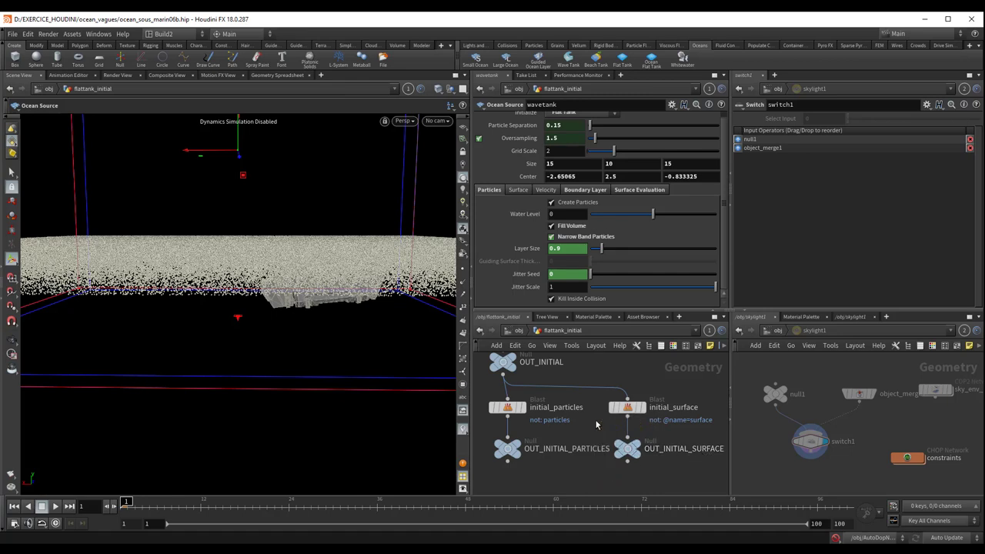
middle_click_drag(595, 422, 612, 401)
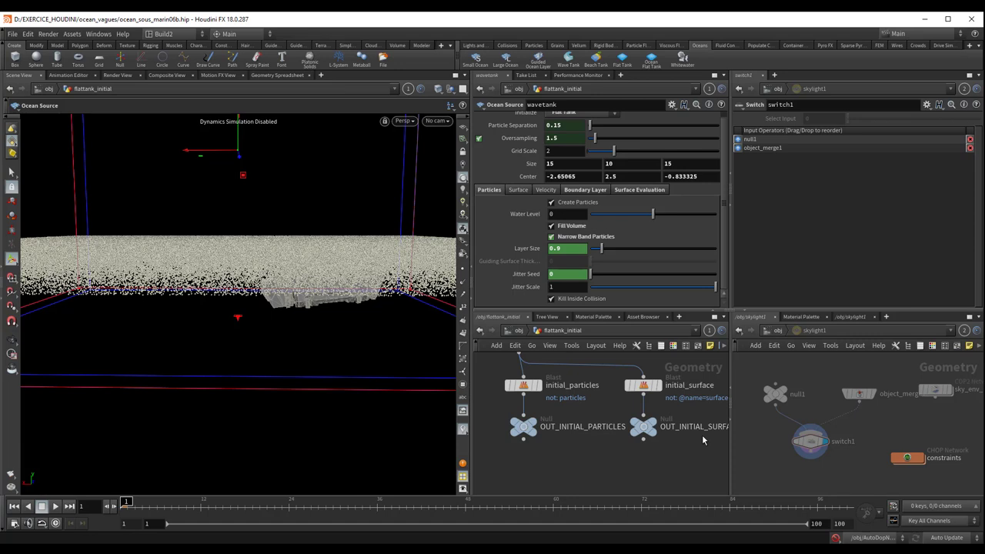
middle_click_drag(613, 406, 618, 472)
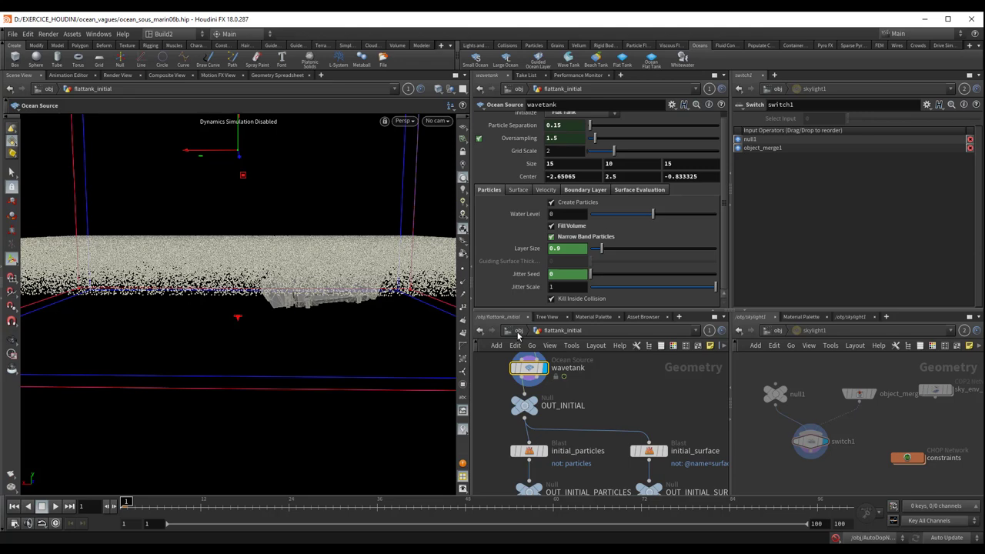
- At the object level, move the display flag from flattank_initial to flattank_fluid
left_click(519, 331)
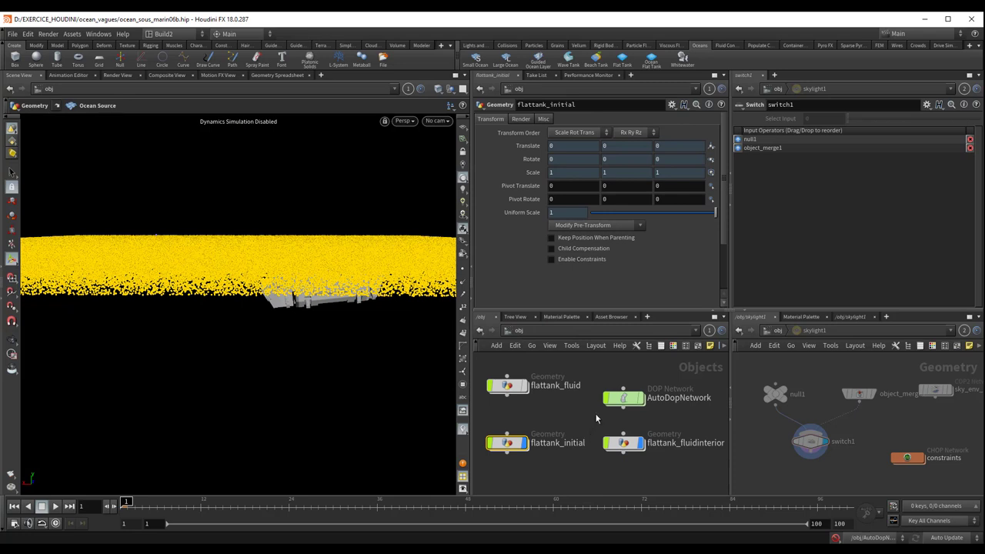
left_click(527, 447)
left_click(525, 387)
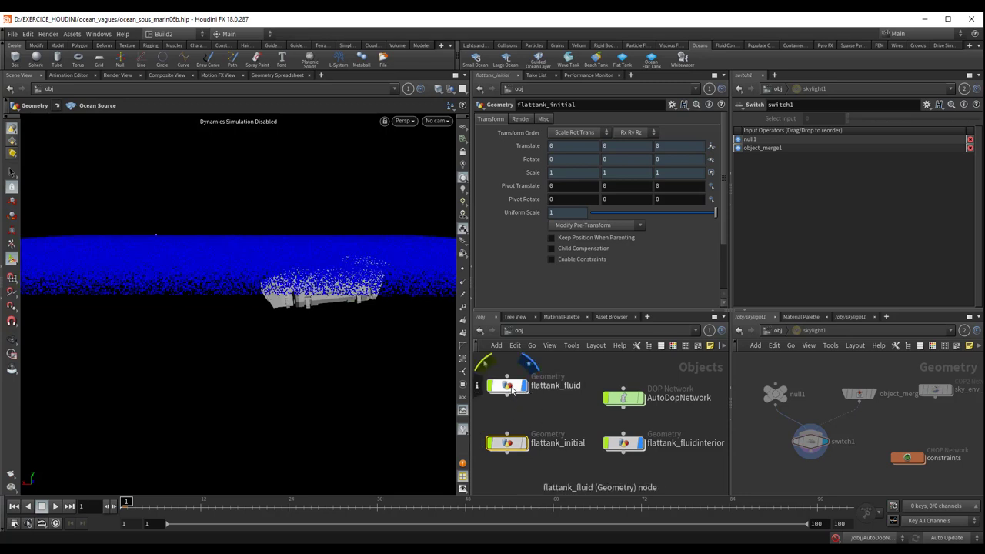
- Point the second network pane at /obj, frame all nodes, then widen and zoom it
left_click(778, 331)
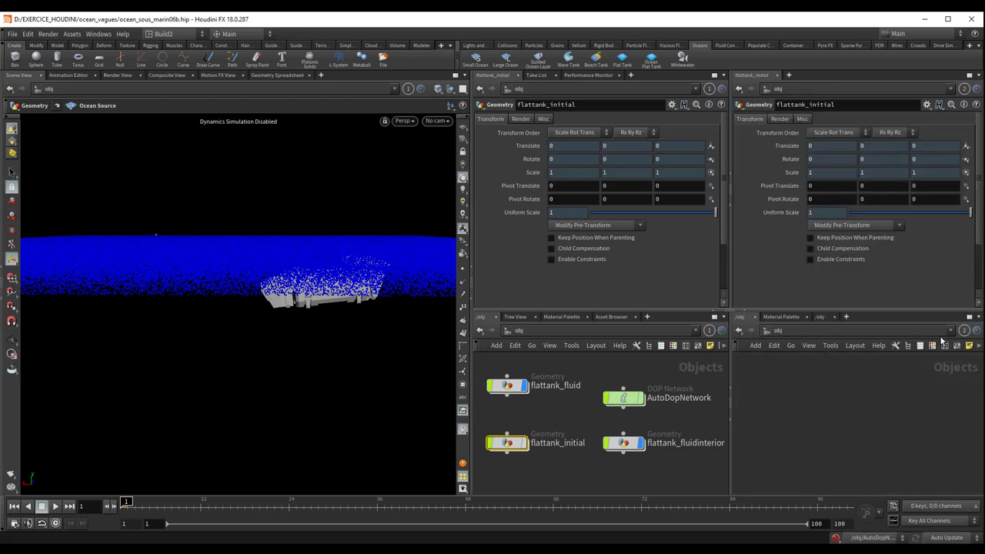
key("h")
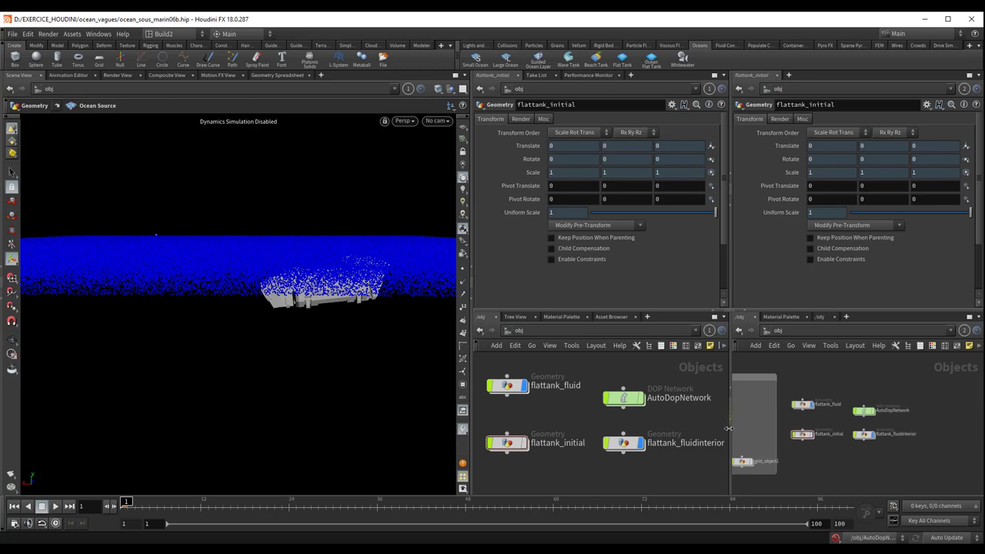
left_click_drag(729, 428, 674, 428)
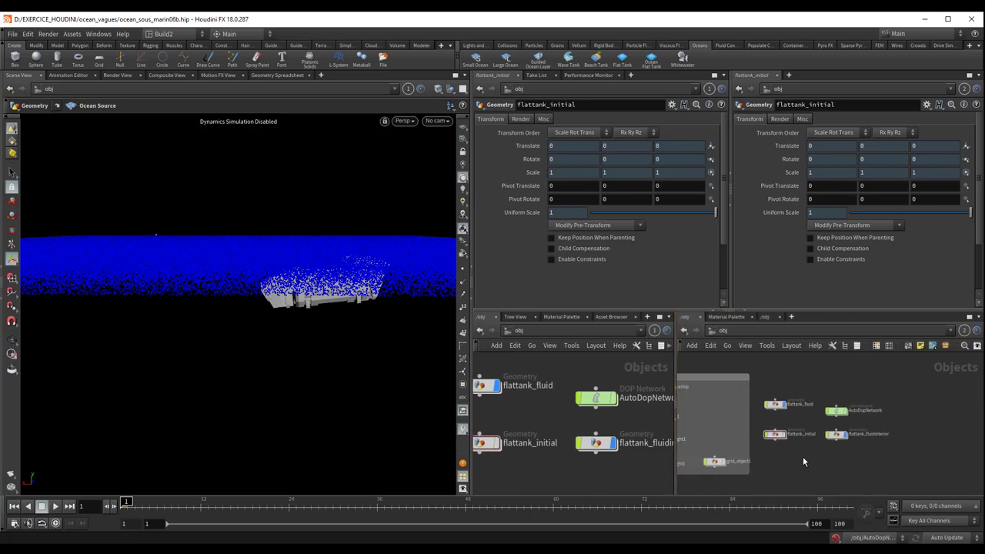
scroll(802, 461, "up", 4)
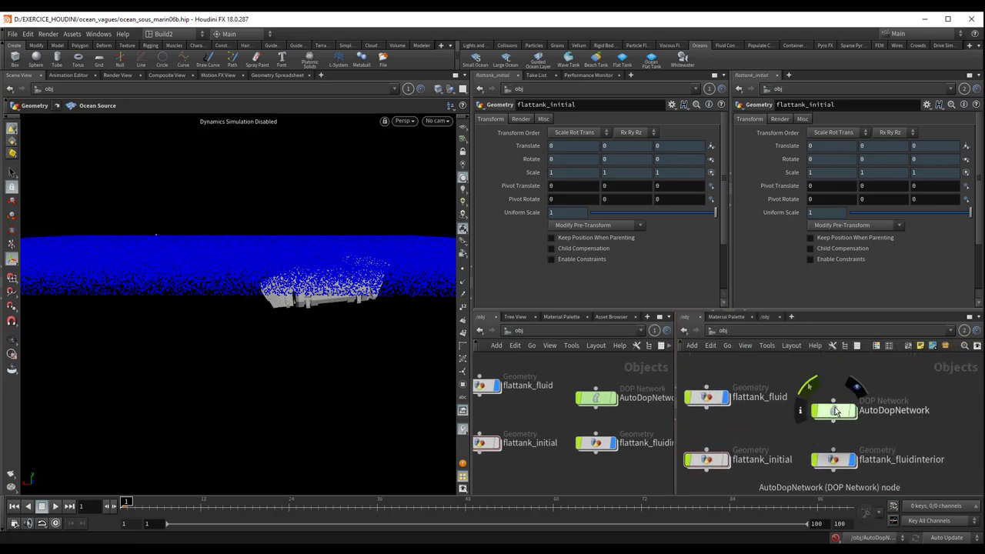
- Open AutoDopNetwork in the right pane and bring up the flattank FLIP object's Particle Separation field
double_click(836, 412)
scroll(758, 439, "up", 2)
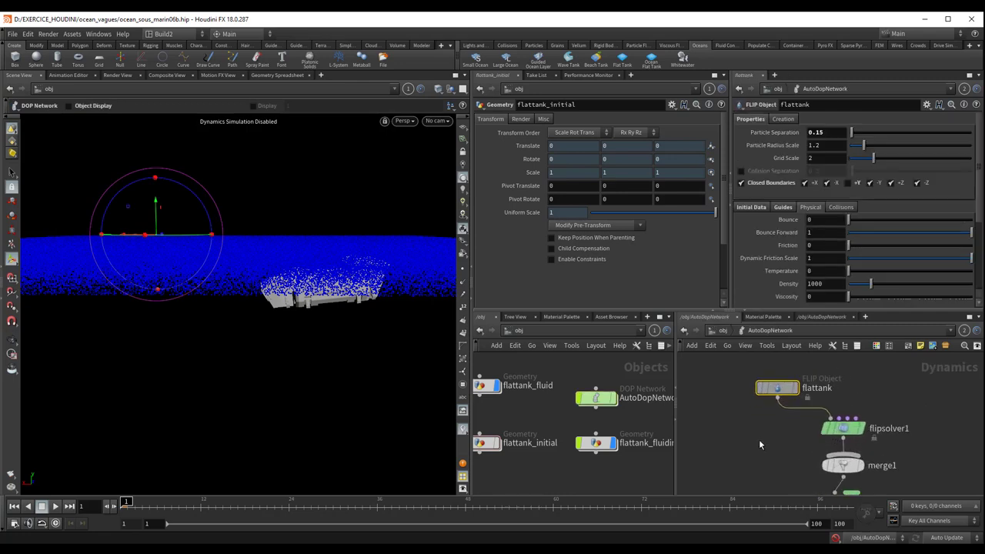
scroll(759, 439, "up", 2)
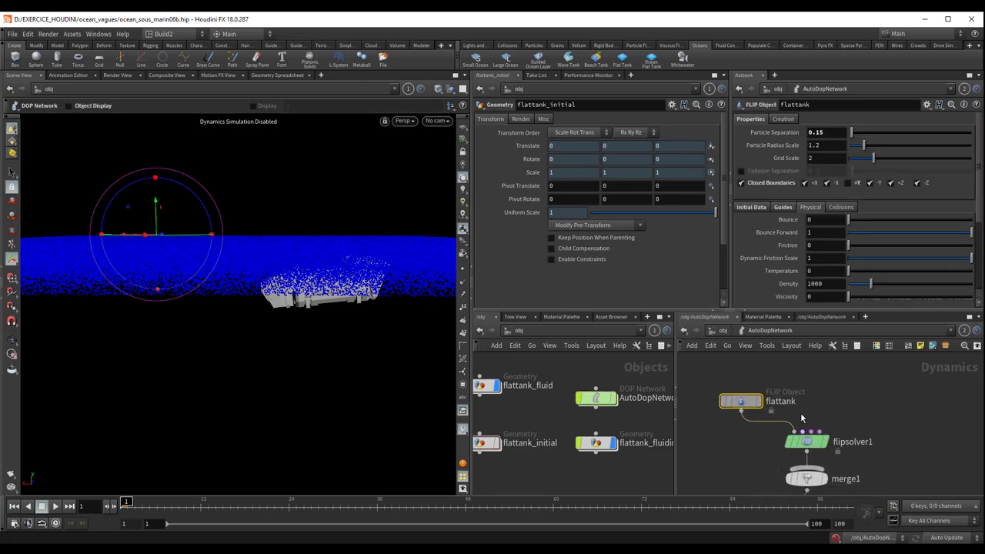
mouse_move(887, 456)
middle_mouse_down()
mouse_move(877, 348)
mouse_move(887, 413)
middle_mouse_up()
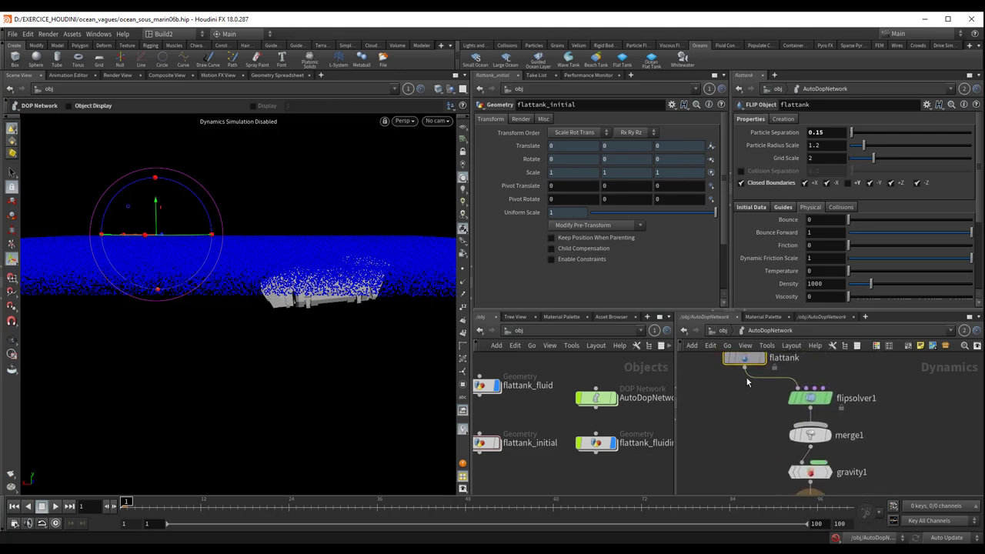
middle_click_drag(745, 377, 739, 411)
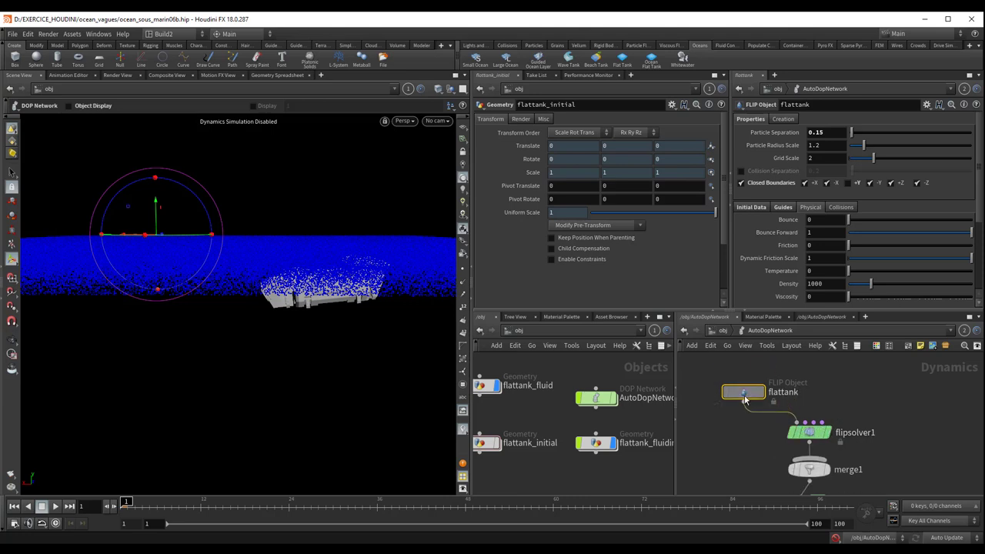
mouse_move(743, 359)
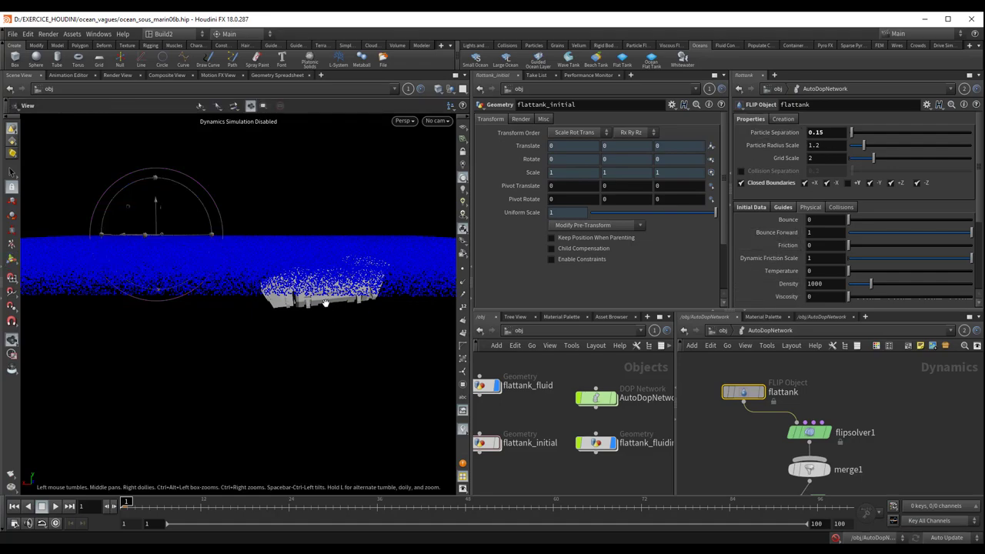
left_click_drag(351, 319, 33, 308, "alt")
left_click(826, 134)
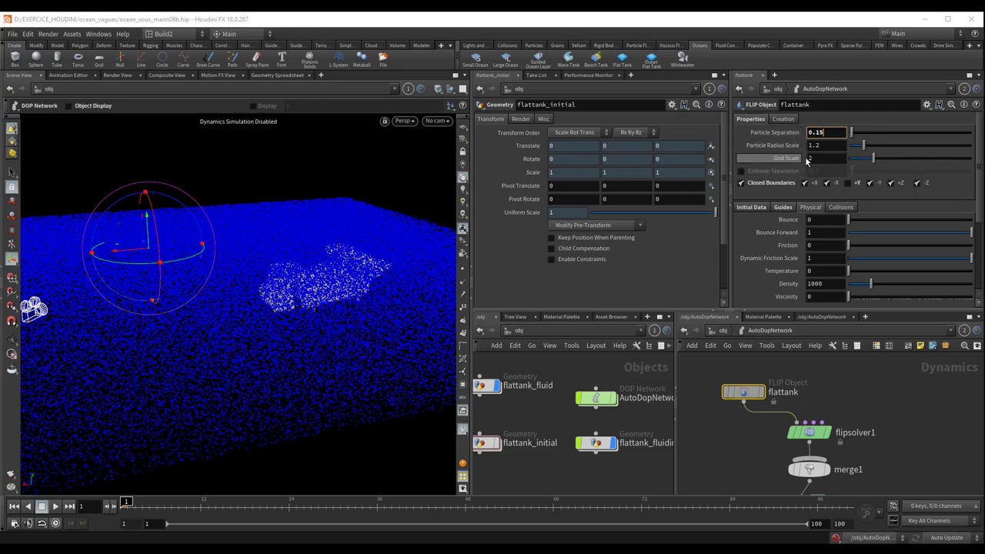
left_click(756, 209)
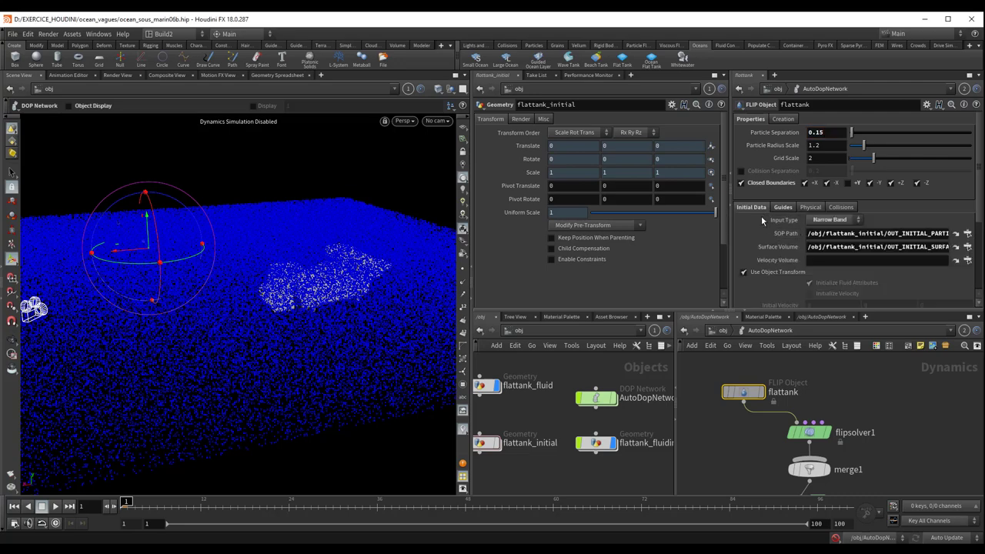
left_click_drag(864, 233, 976, 230)
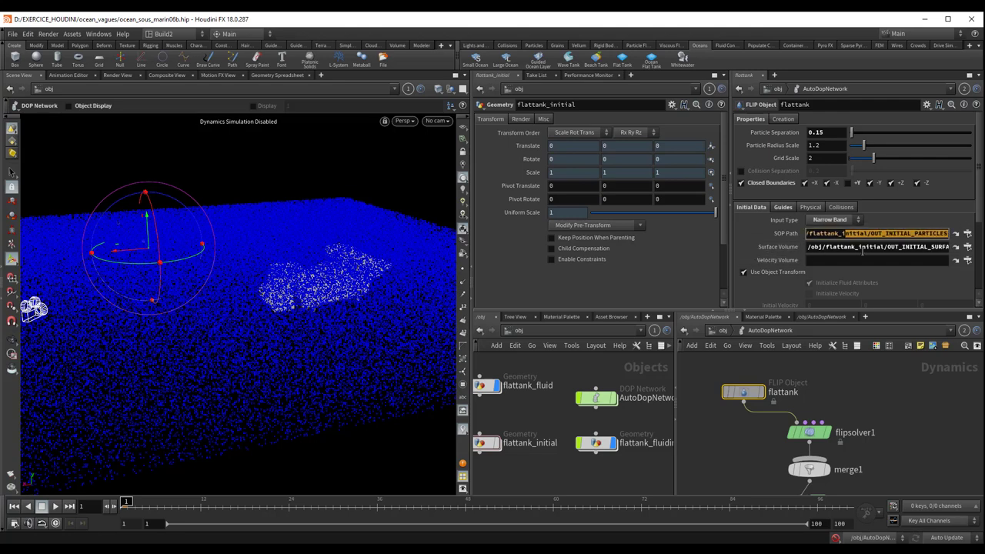
left_click_drag(887, 247, 953, 246)
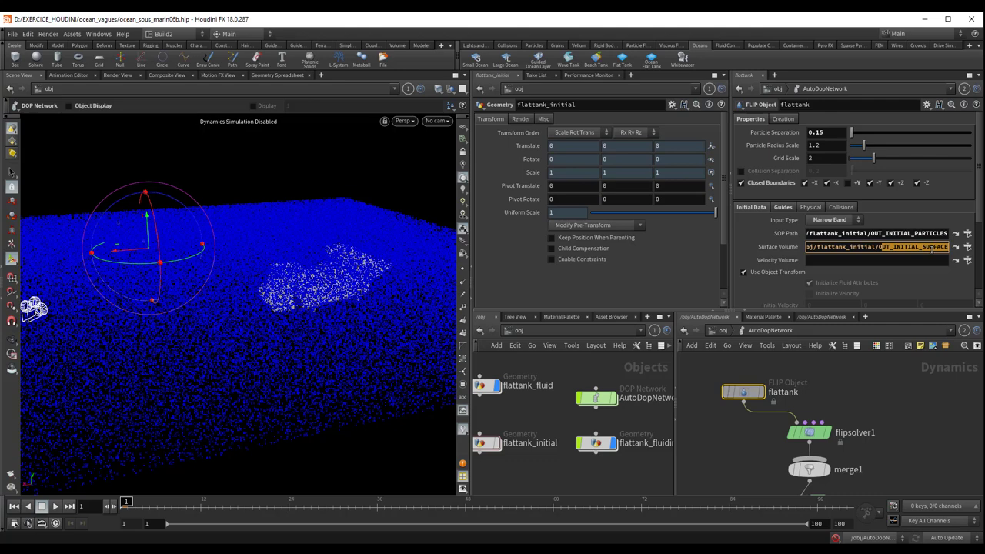
left_click(850, 403)
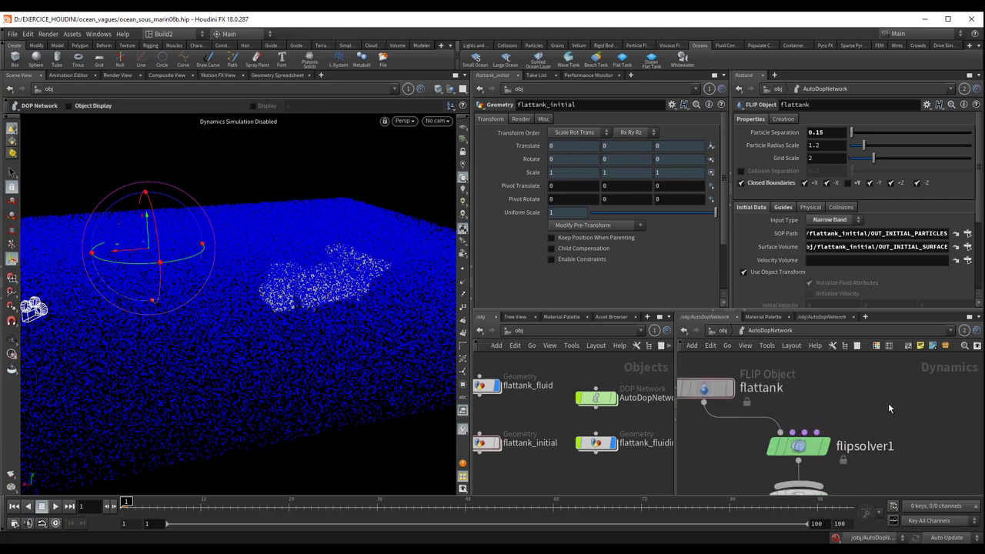
scroll(889, 408, "up", 2)
scroll(897, 400, "up", 1)
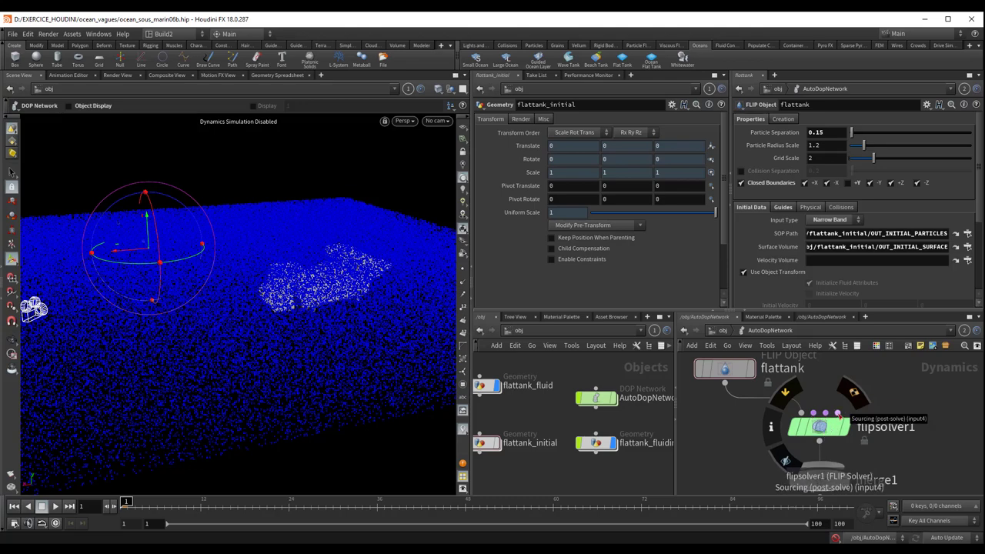
mouse_move(838, 413)
middle_click_drag(725, 427, 736, 405)
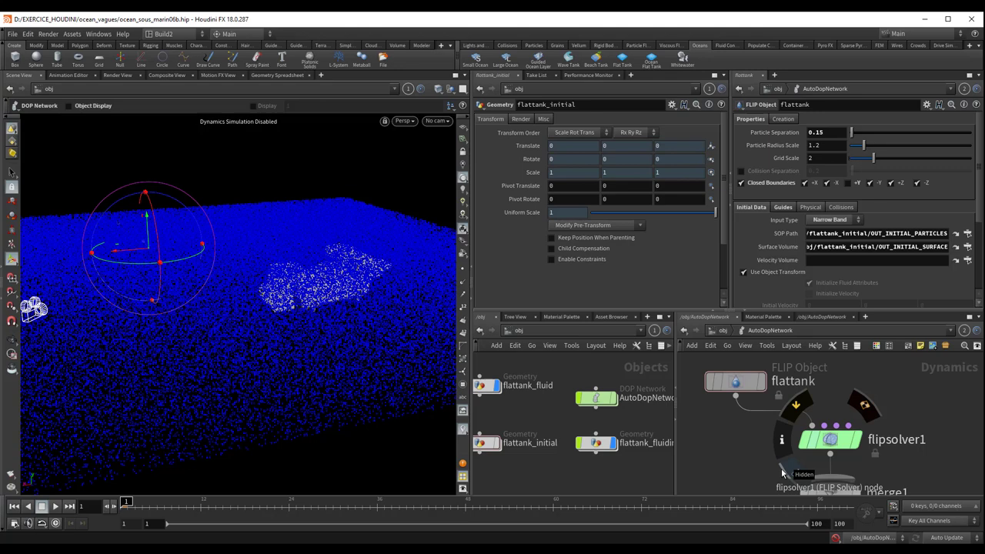
key("Escape")
mouse_move(262, 271)
left_mouse_down()
mouse_move(272, 273)
mouse_move(268, 263)
mouse_move(317, 300)
mouse_move(324, 293)
left_mouse_up()
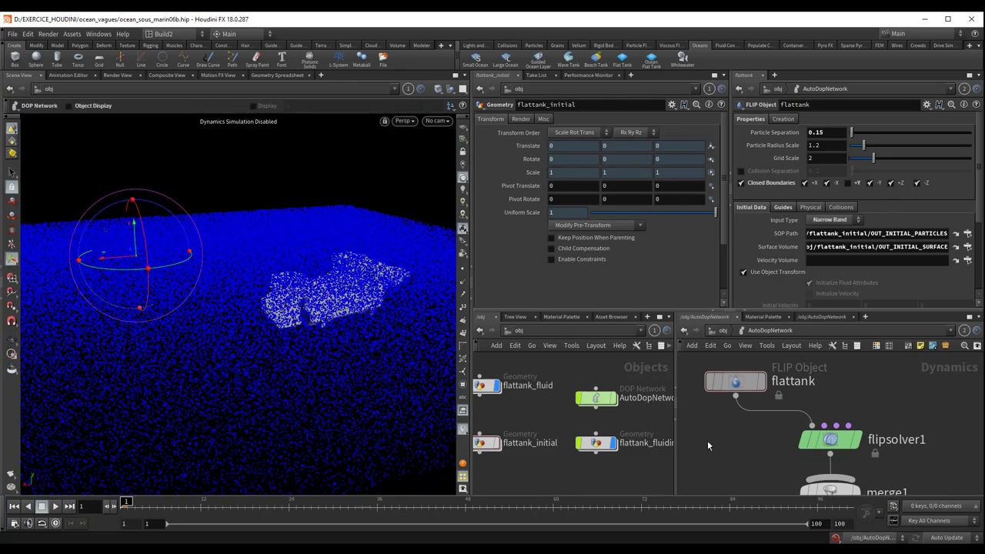
middle_click_drag(707, 440, 717, 390)
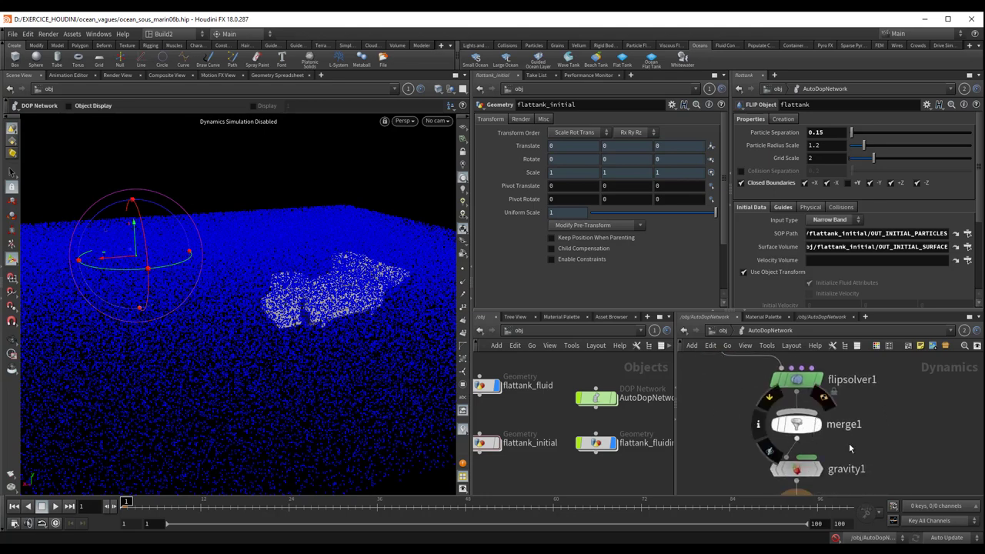
middle_click_drag(865, 406, 862, 370)
mouse_move(816, 400)
middle_mouse_down()
mouse_move(765, 444)
mouse_move(757, 407)
middle_mouse_up()
middle_click_drag(729, 378, 756, 447)
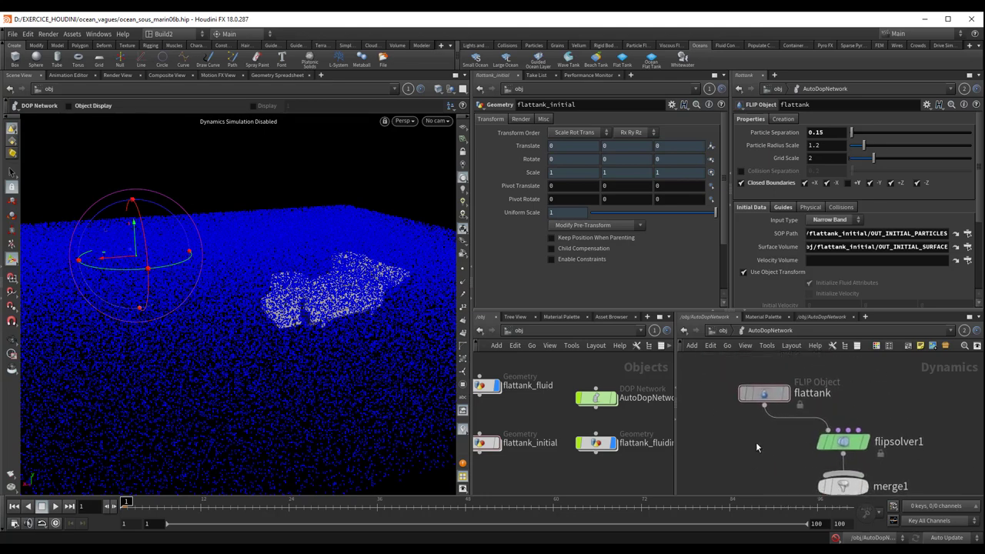
- Set the flattank Particle Separation to 0.10 and enable the dynamics simulation
left_click(833, 133)
type("0.1")
key("Return")
left_click(835, 537)
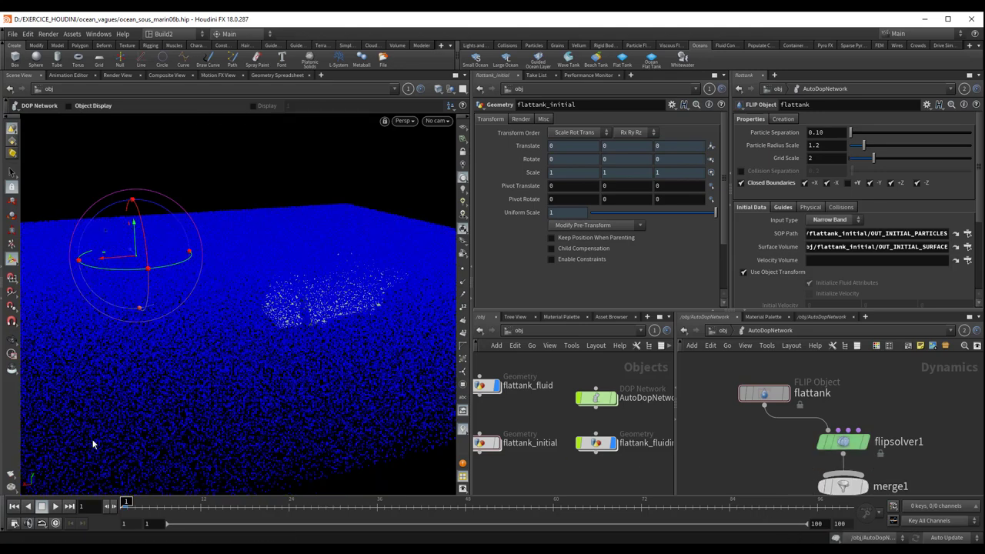
- Test-play the simulation, stopping at frame 17, then scrub back to frame 1
left_click(54, 506)
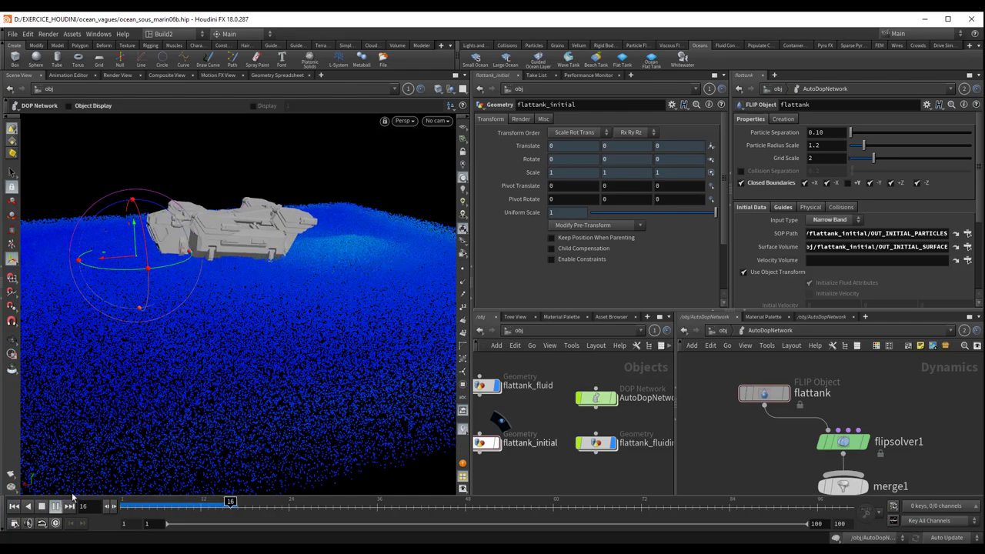
left_click(56, 508)
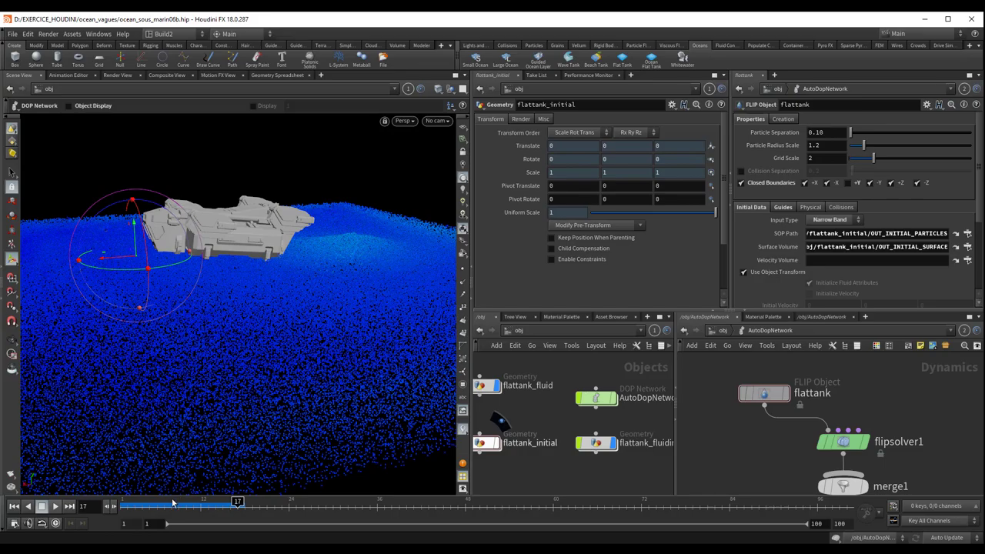
mouse_move(308, 359)
left_mouse_down()
mouse_move(31, 286)
mouse_move(297, 345)
mouse_move(321, 411)
mouse_move(318, 382)
left_mouse_up()
left_click_drag(176, 501, 142, 501)
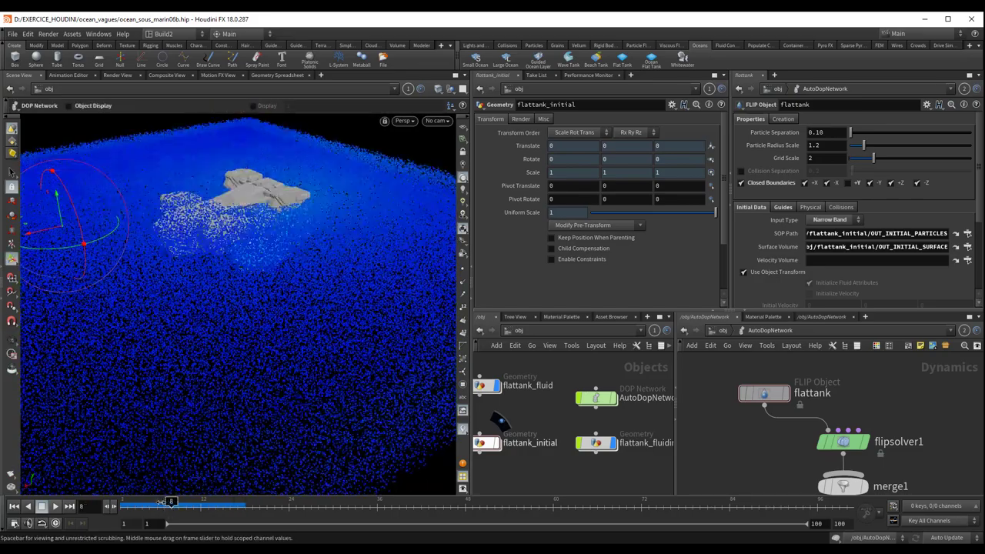
left_click(127, 501)
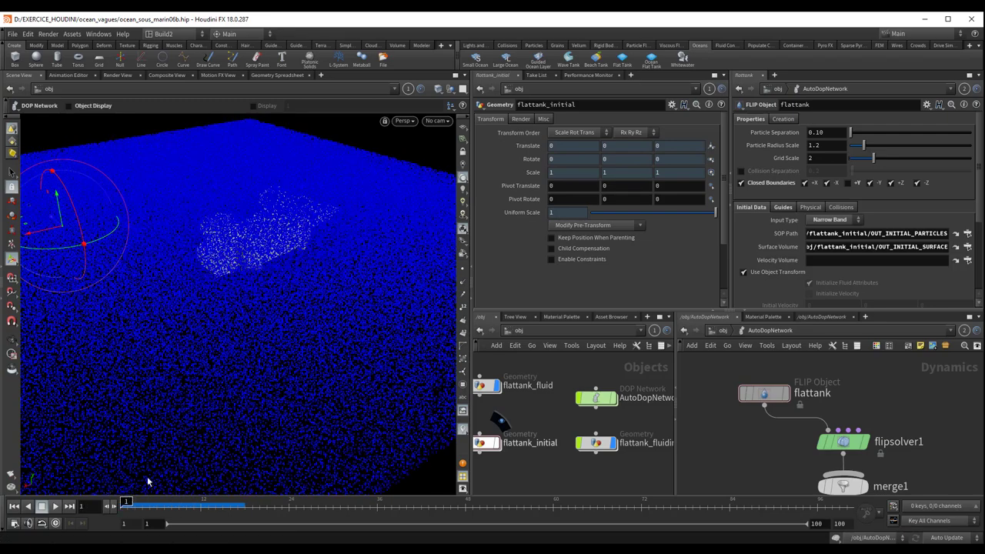
scroll(771, 464, "down", 2)
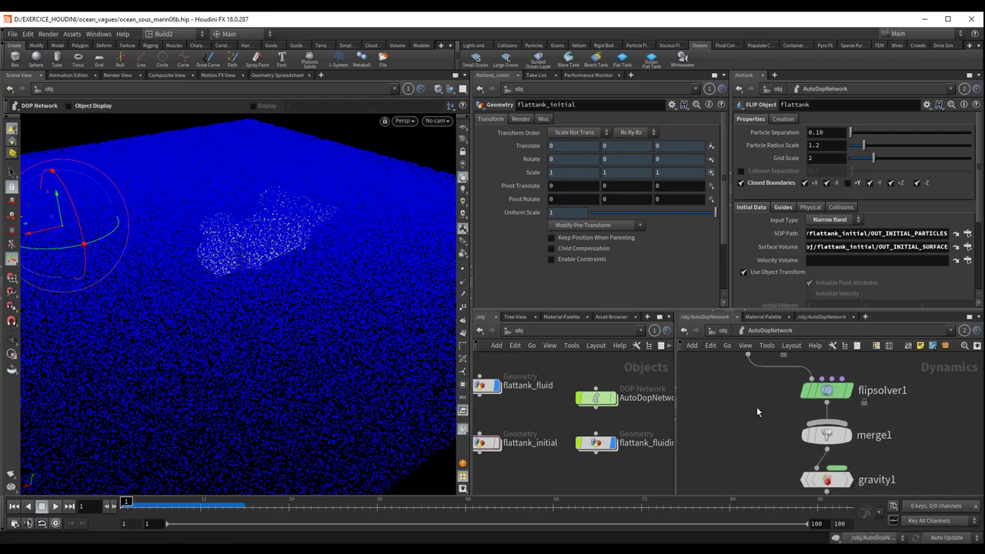
scroll(756, 406, "down", 1)
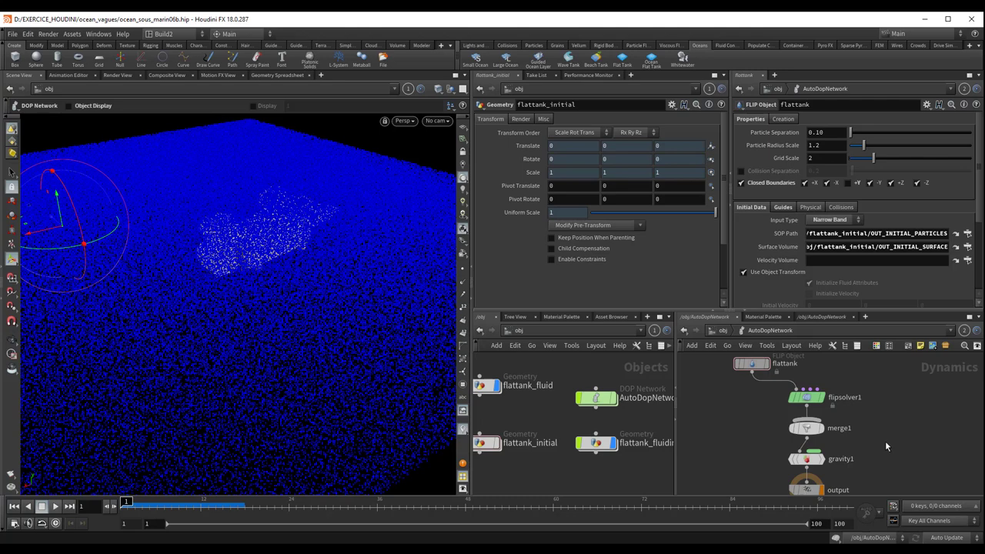
middle_click_drag(885, 444, 886, 459)
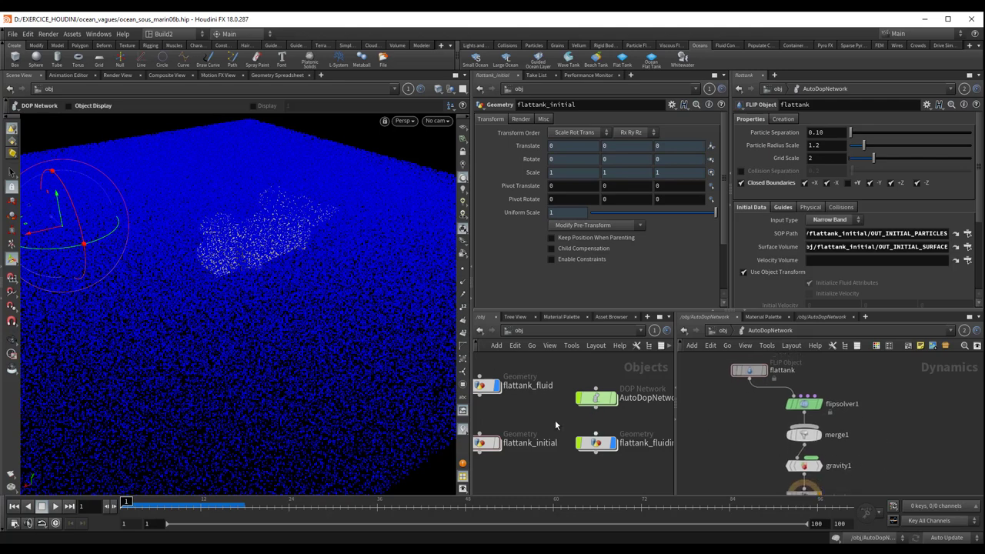
scroll(515, 413, "up", 3)
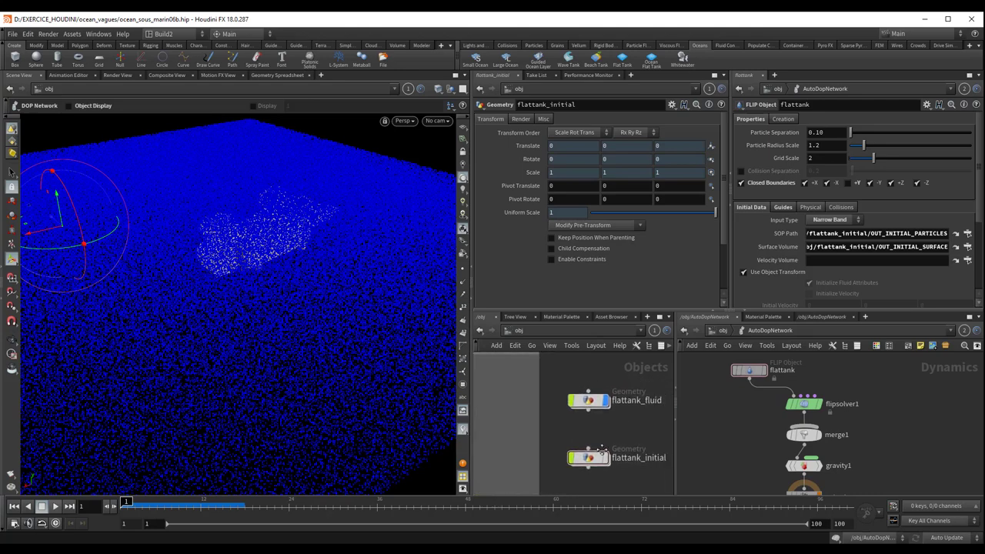
mouse_move(515, 412)
middle_mouse_down()
mouse_move(605, 432)
mouse_move(585, 492)
middle_mouse_up()
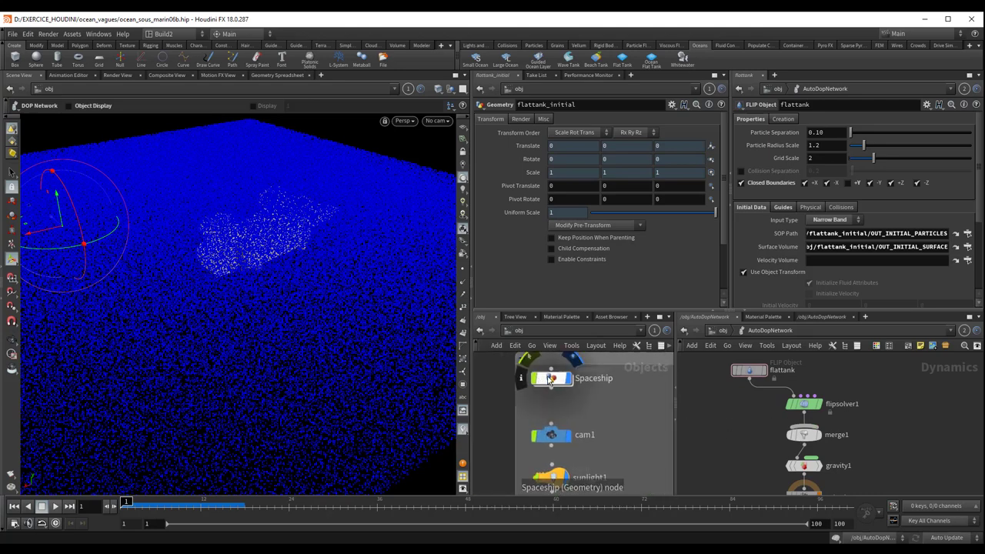
- Make the Spaceship a Static Object collider, align its merge2 and staticsolver1 nodes, and dive inside it
left_click(550, 378)
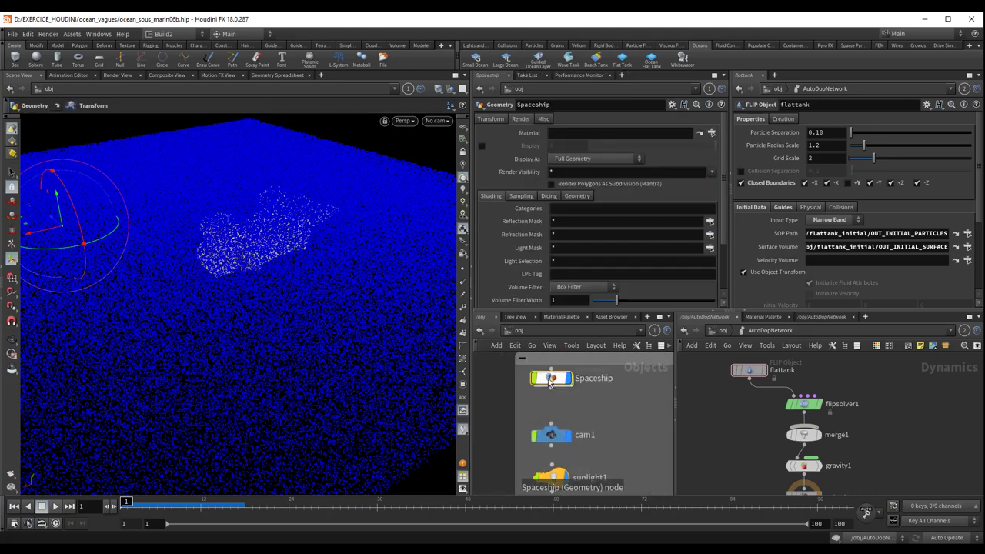
left_click(504, 46)
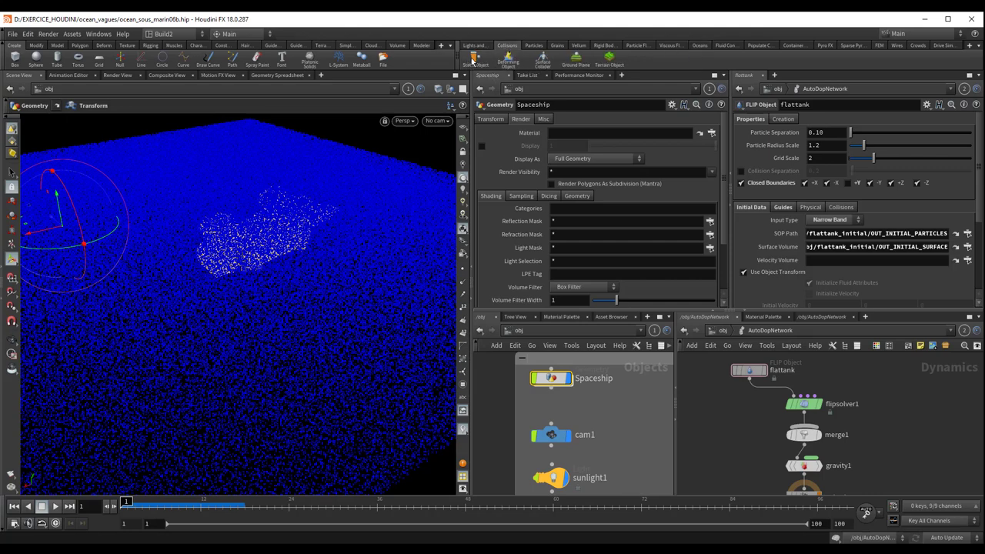
left_click(473, 61)
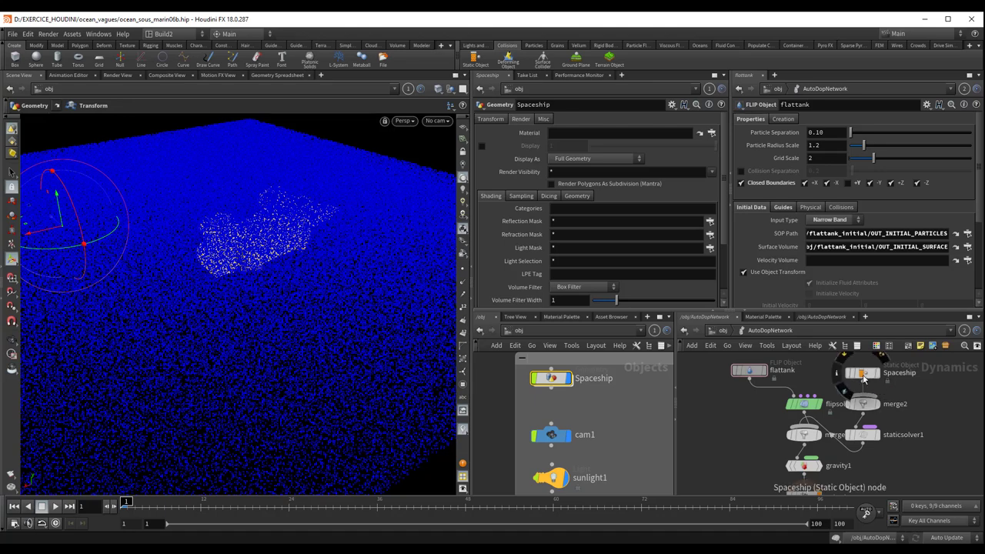
left_click_drag(862, 372, 899, 370)
left_click_drag(864, 404, 902, 403)
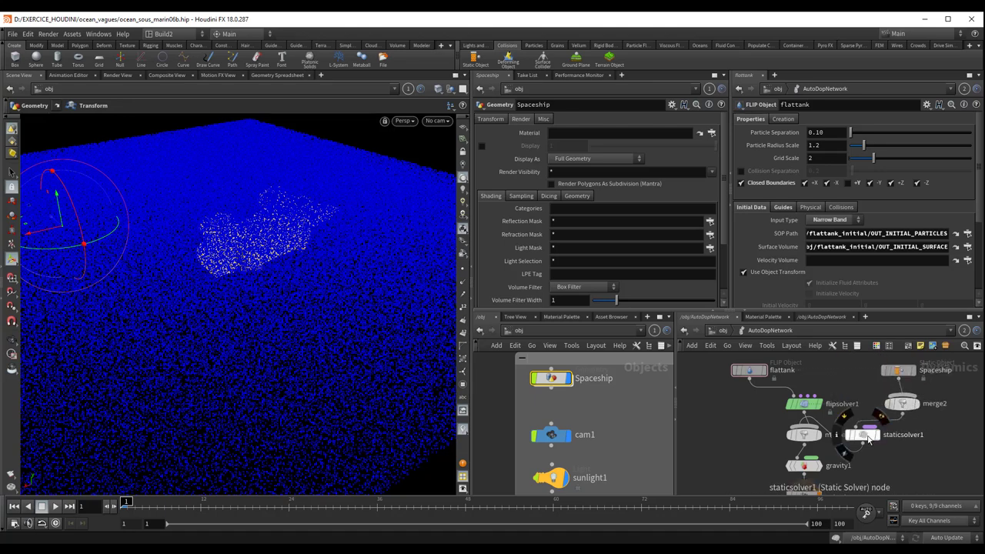
left_click_drag(868, 436, 906, 437)
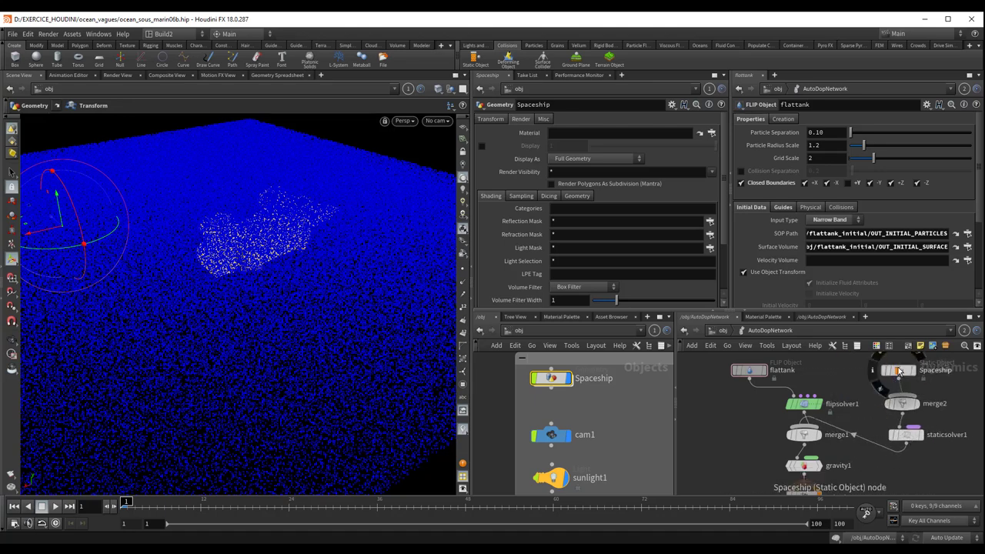
left_click_drag(900, 370, 904, 370)
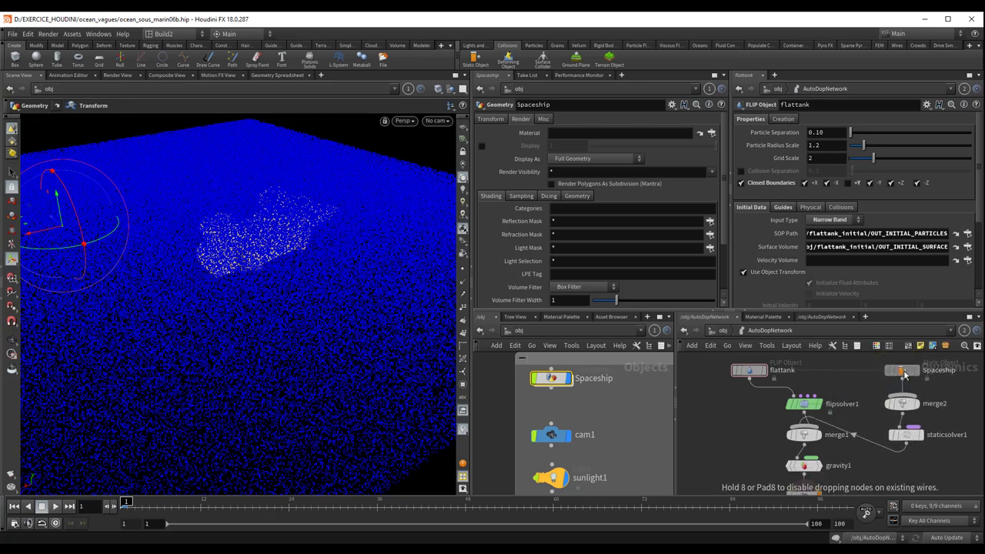
double_click(551, 378)
middle_click_drag(618, 436, 651, 427)
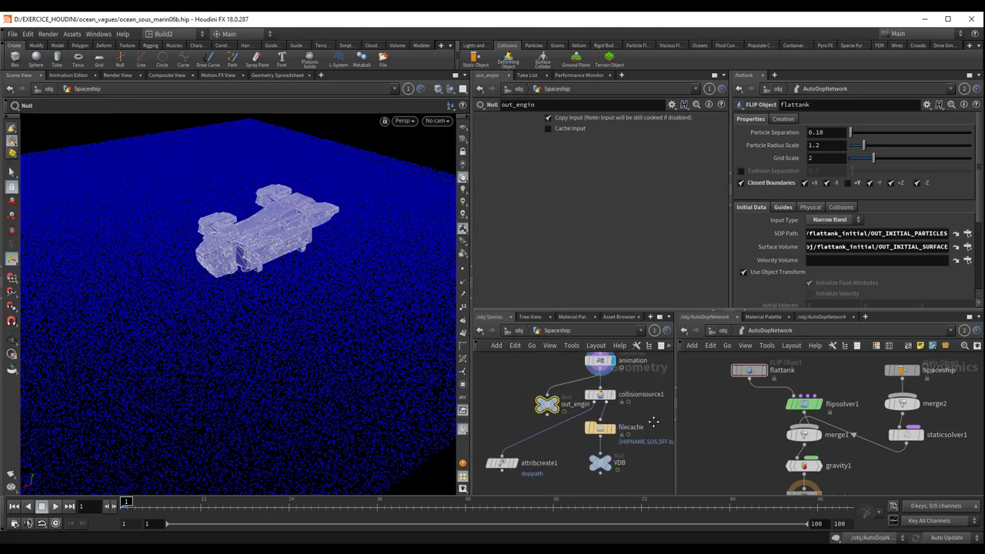
- Rearrange the out_engin, VDB and filecache nodes and display the VDB collision volume
left_click_drag(551, 408, 544, 394)
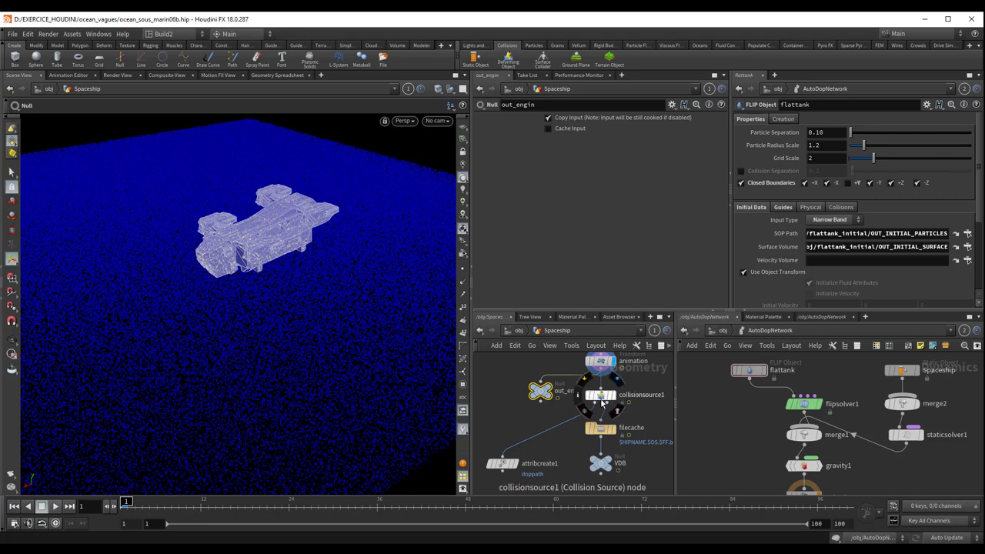
left_click_drag(602, 466, 651, 474)
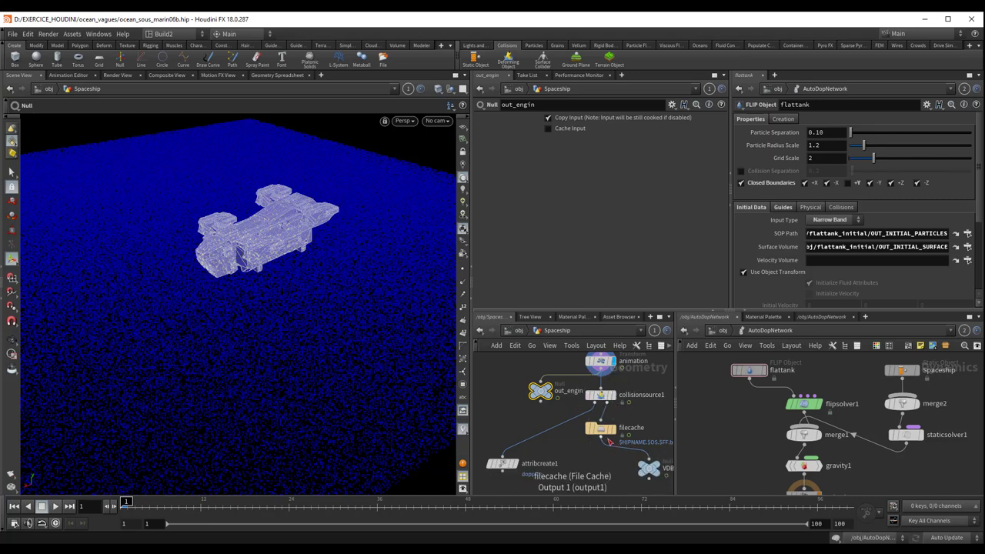
left_click_drag(602, 429, 645, 429)
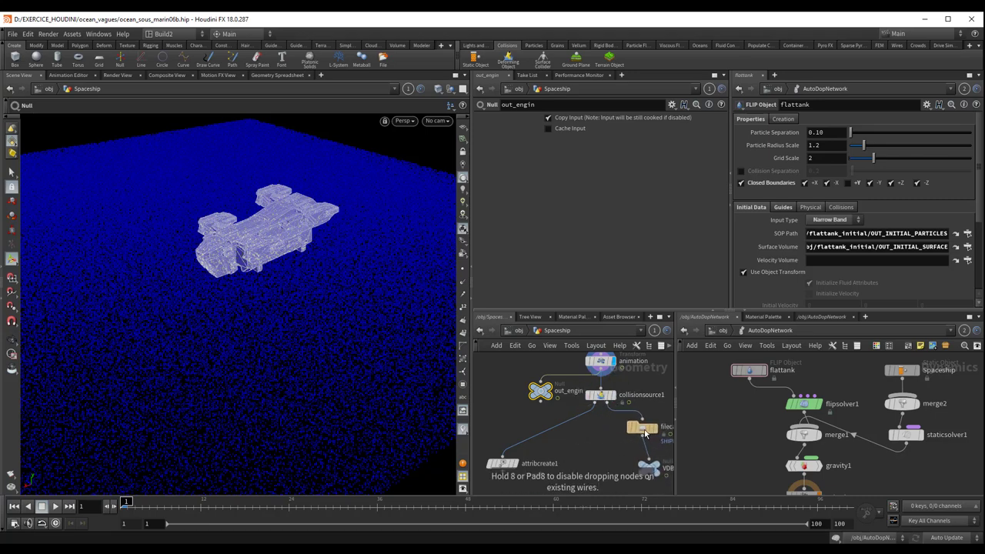
left_click(656, 468)
- Zoom and tumble around the spaceship's blocky VDB collision volume among the blue particles
scroll(284, 262, "up", 2)
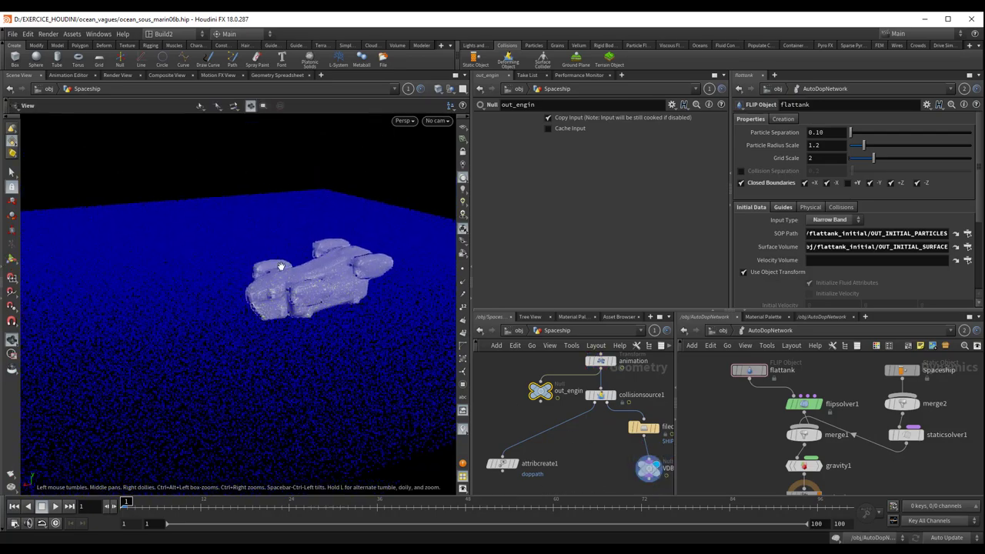
scroll(284, 265, "up", 3)
scroll(286, 270, "up", 4)
scroll(289, 278, "up", 4)
scroll(290, 282, "up", 3)
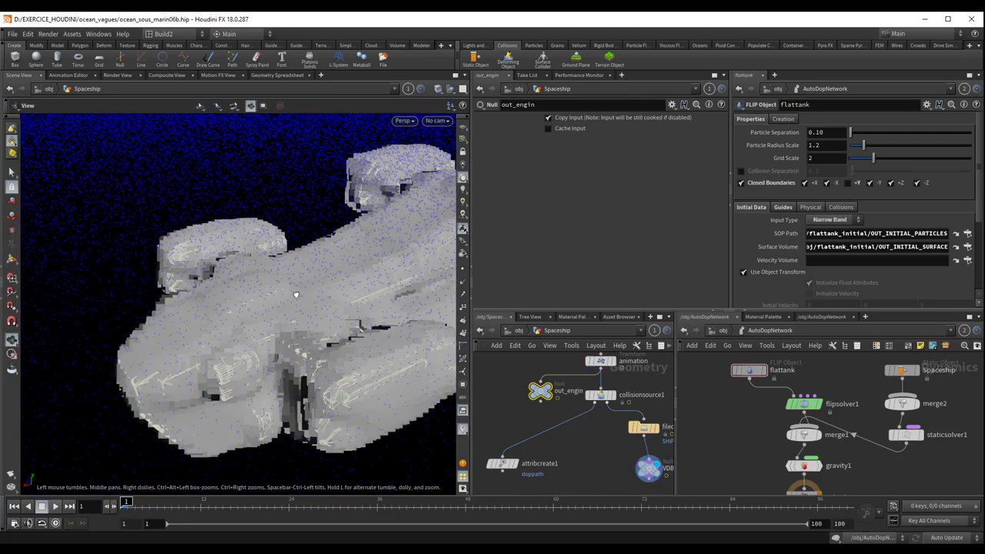
scroll(293, 288, "down", 1)
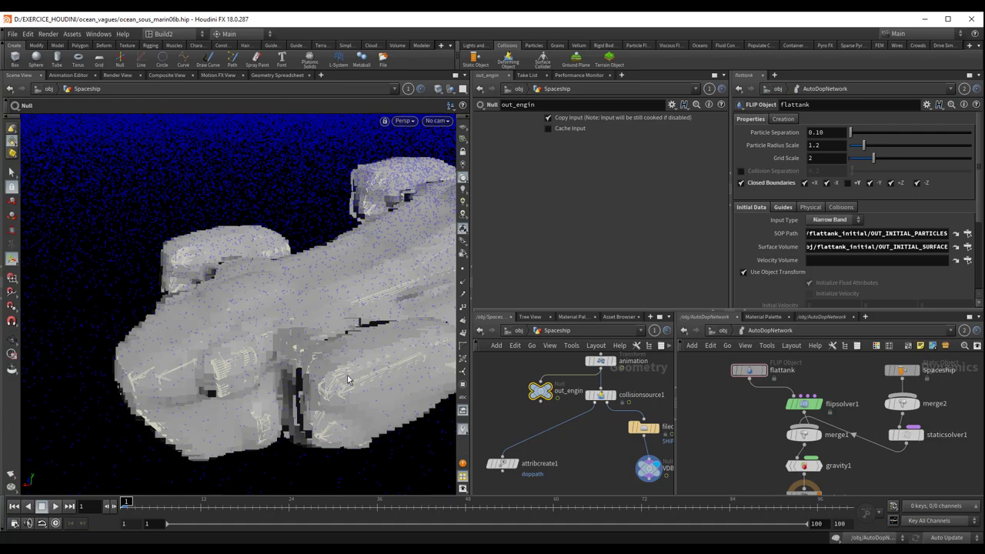
key("Escape")
left_click_drag(350, 383, 357, 375)
scroll(354, 369, "down", 3)
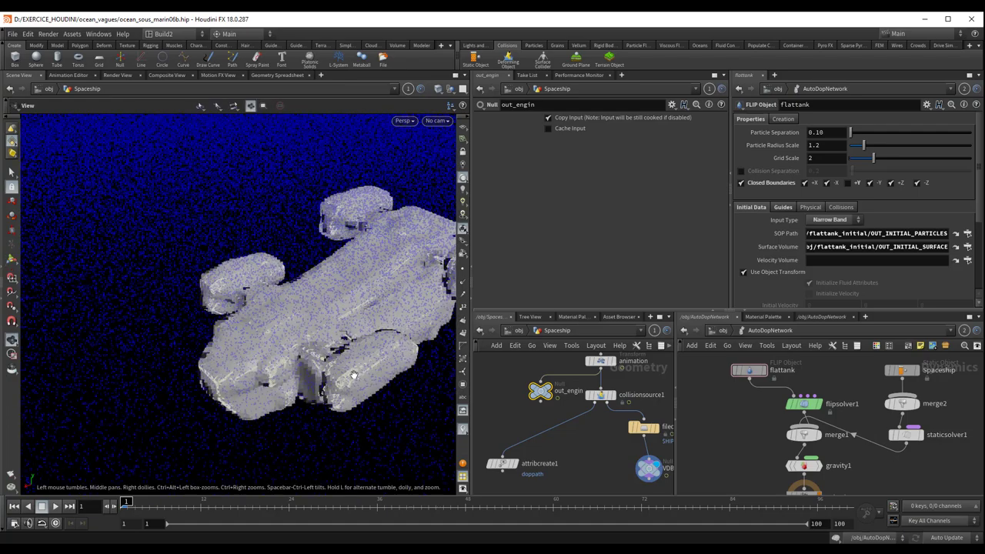
scroll(347, 357, "down", 2)
scroll(342, 346, "down", 2)
scroll(336, 337, "down", 1)
key("Return")
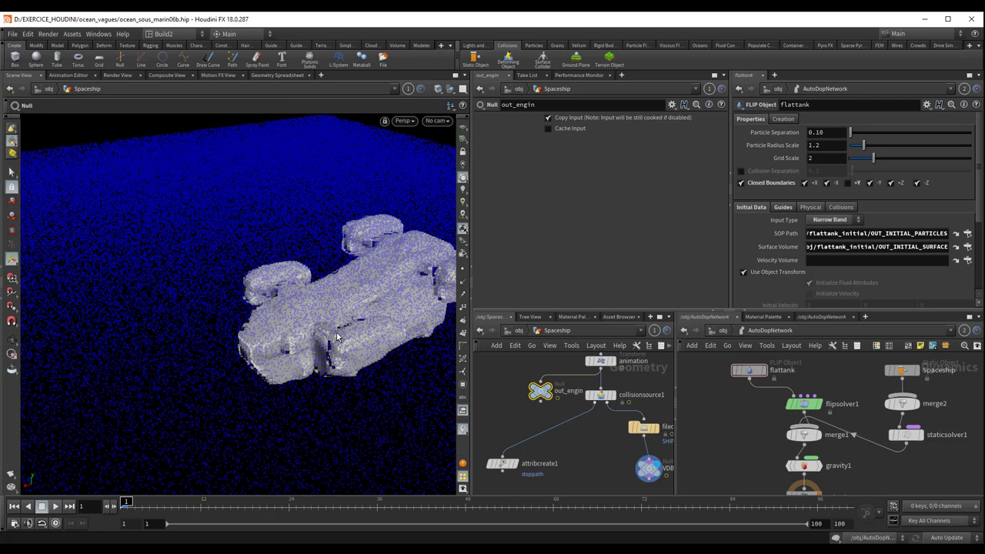
- Show the Spaceship Static Object's Collisions tab, set to Volume Sample at division size 0.0789392
left_click(904, 370)
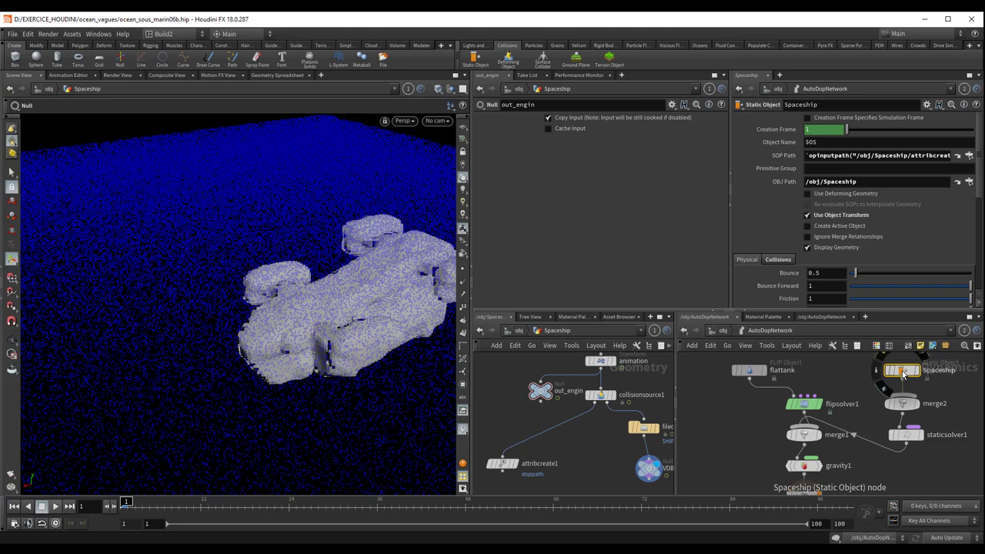
scroll(770, 193, "down", 3)
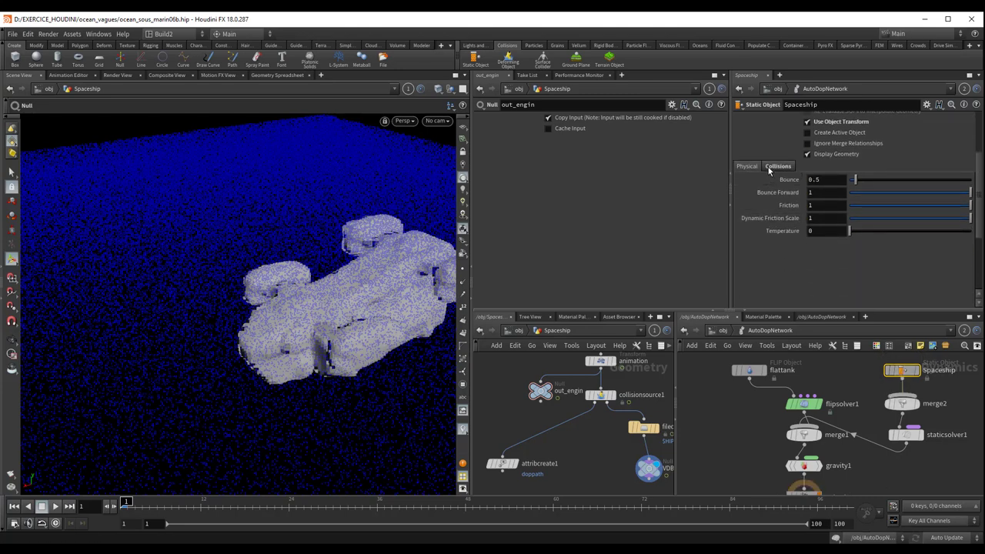
left_click(777, 166)
scroll(800, 243, "down", 1)
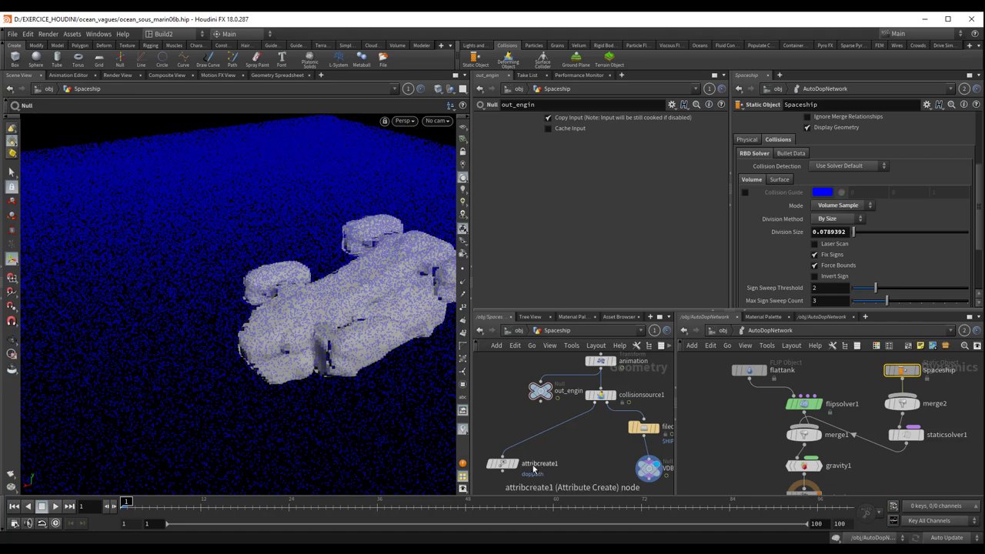
- Move attribcreate1 beside the other nodes in the Spaceship geometry network
left_click_drag(506, 466, 575, 451)
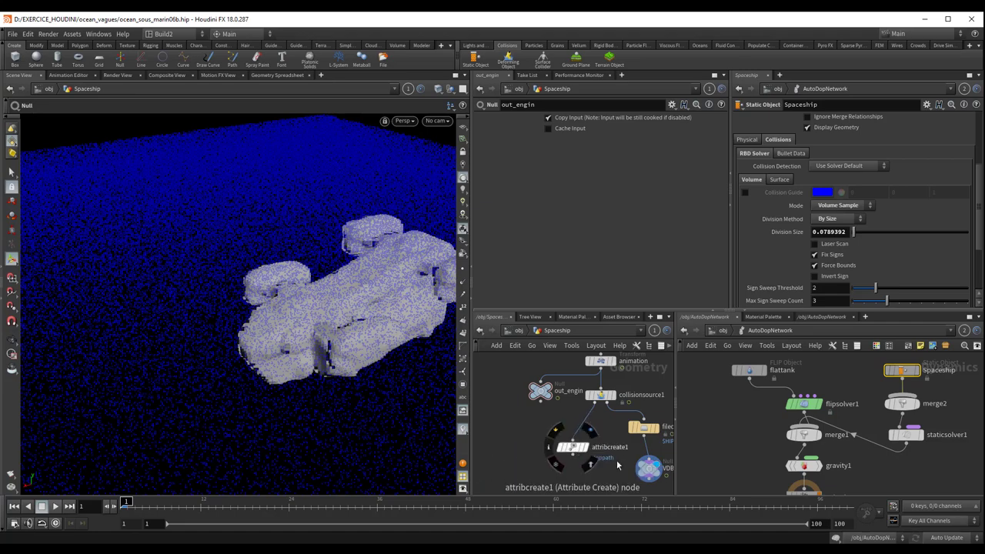
left_click_drag(650, 470, 643, 464)
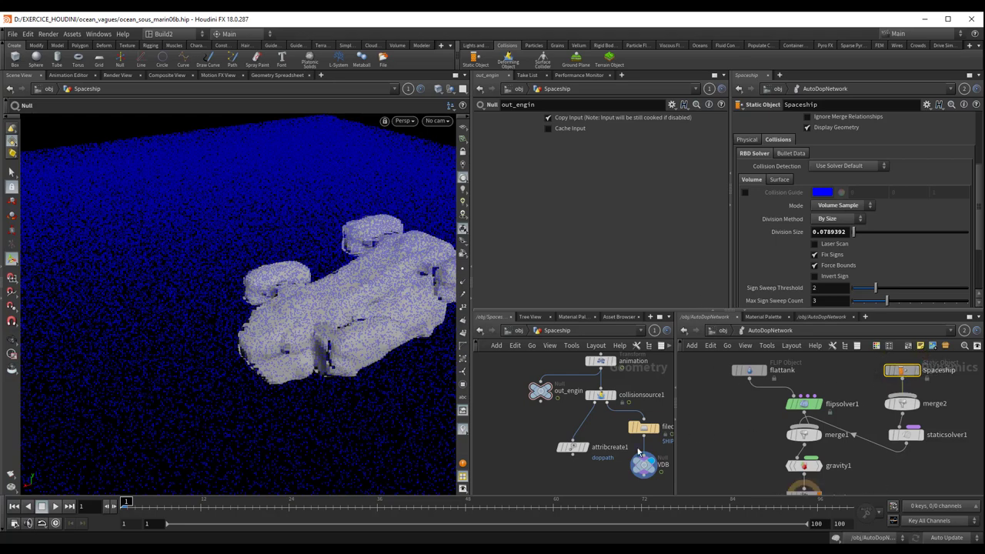
middle_click_drag(603, 471, 557, 459)
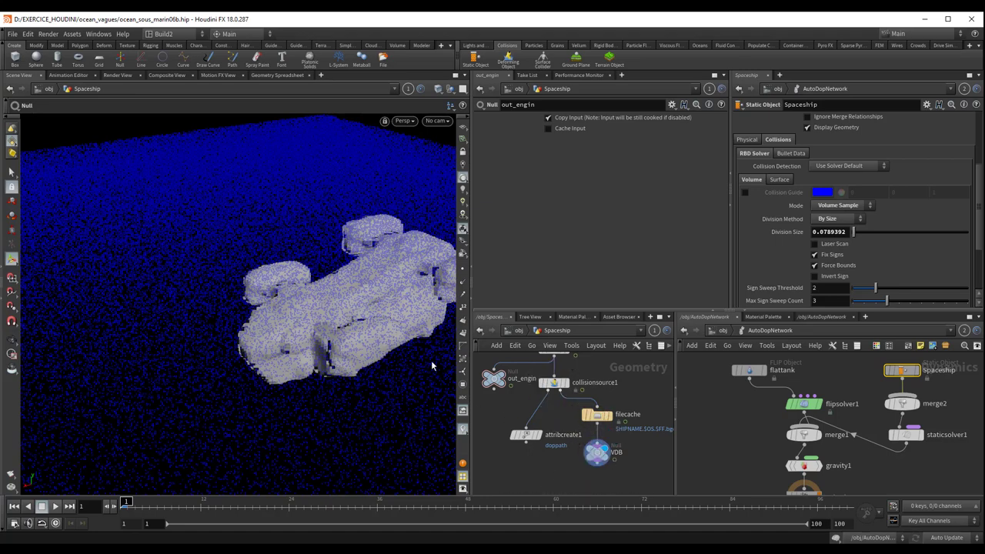
- Display attribcreate1's ship geometry, select out_engin, and play the drop from a lower view
left_click(541, 439)
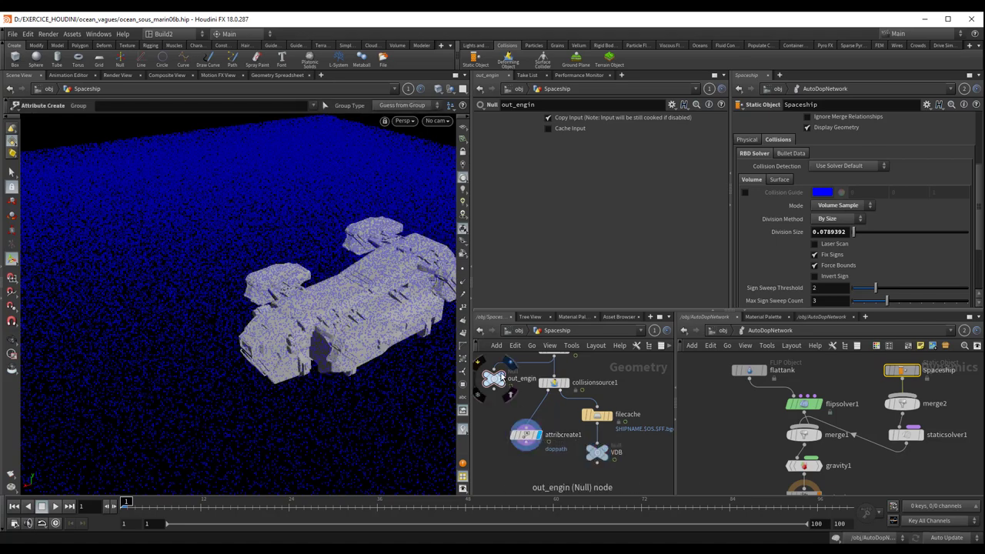
left_click(495, 377)
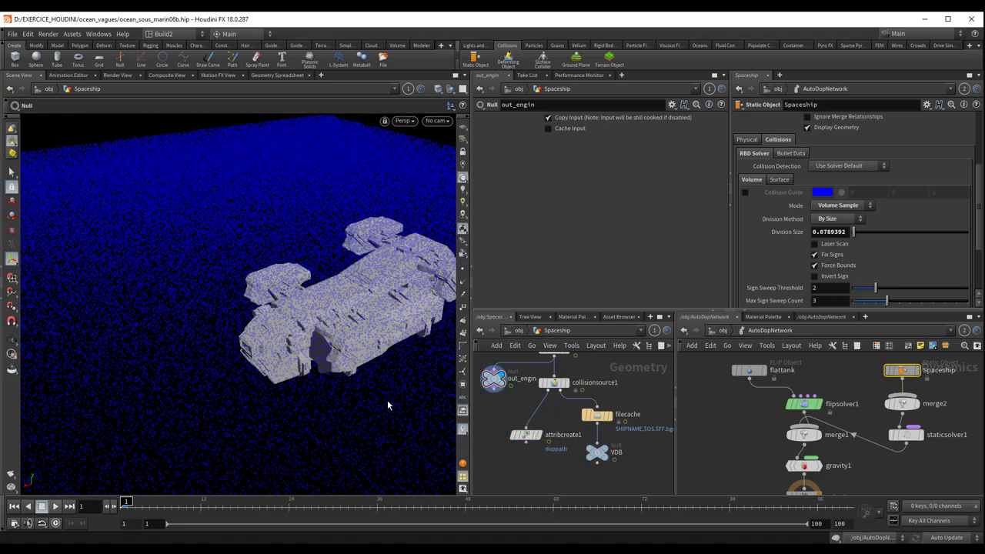
key("Escape")
mouse_move(385, 394)
left_mouse_down()
mouse_move(348, 381)
mouse_move(330, 362)
left_mouse_up()
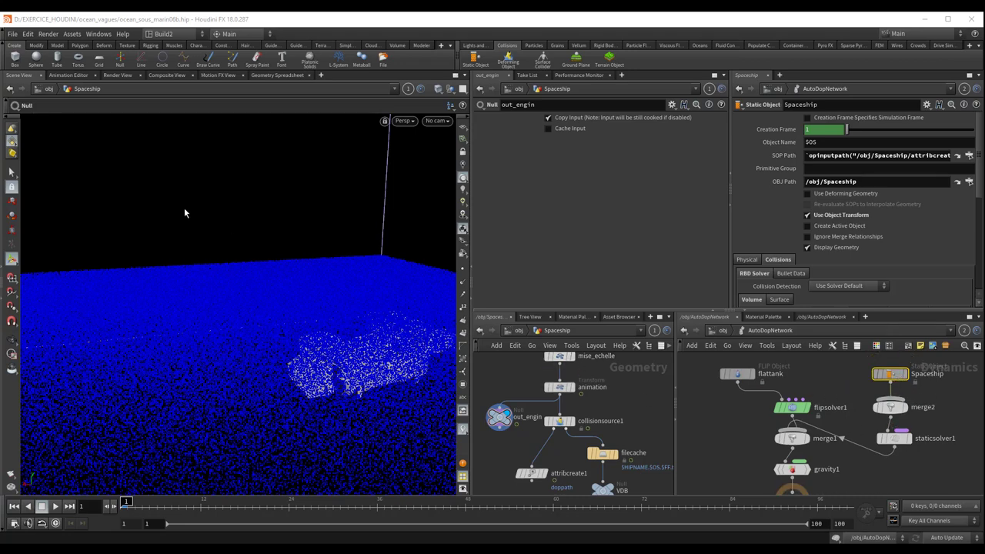
left_click(55, 506)
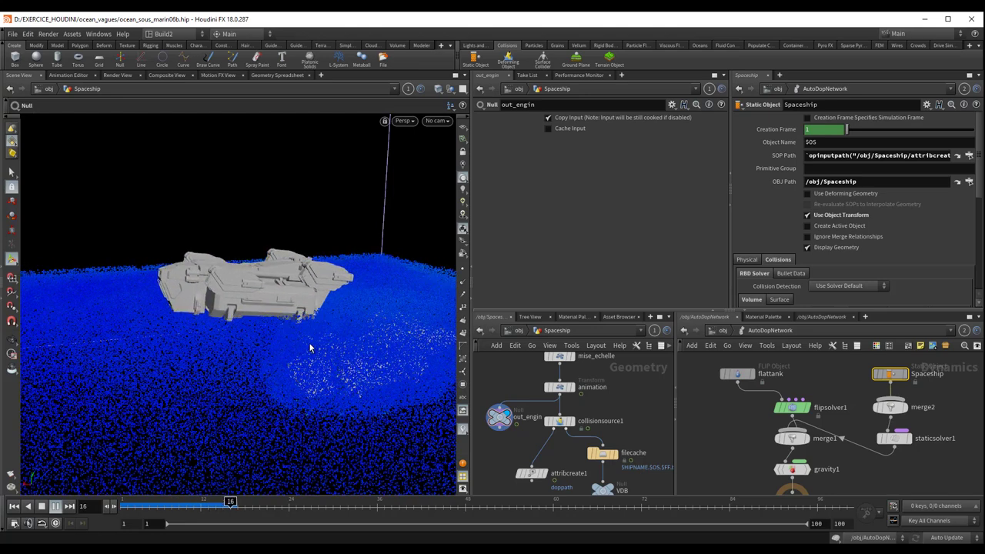
- Stop and rewind playback, then enable Use Deforming Geometry on the Spaceship Static Object
left_click(42, 507)
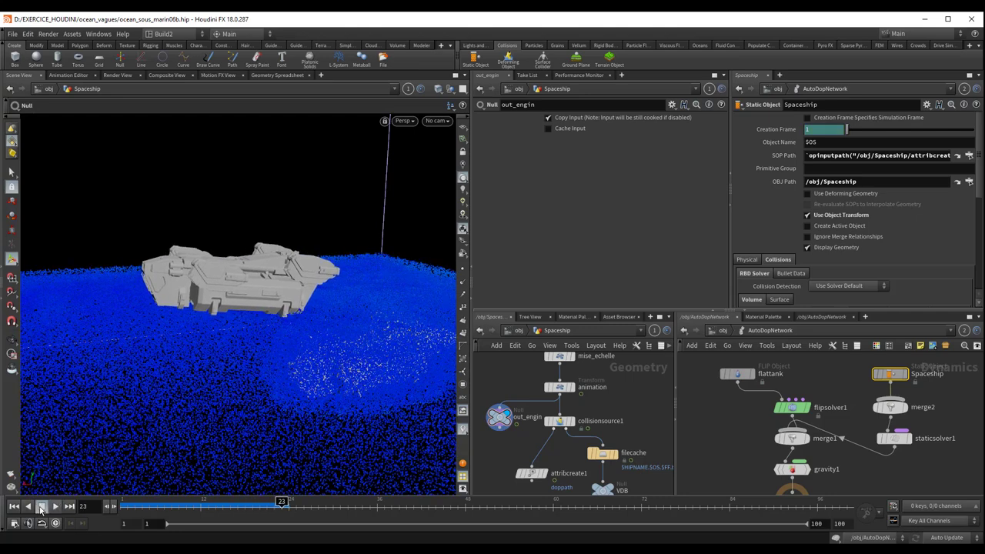
left_click(12, 506)
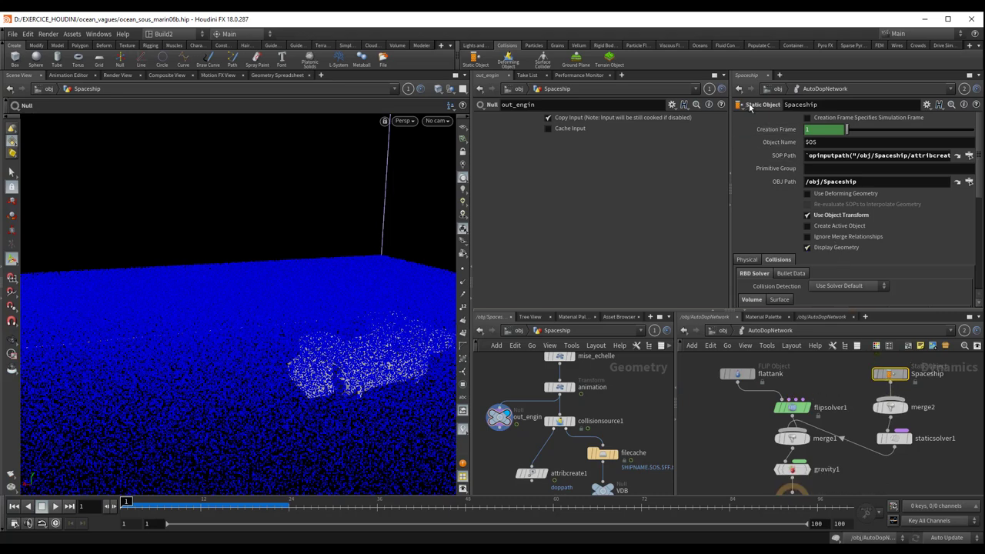
left_click(869, 194)
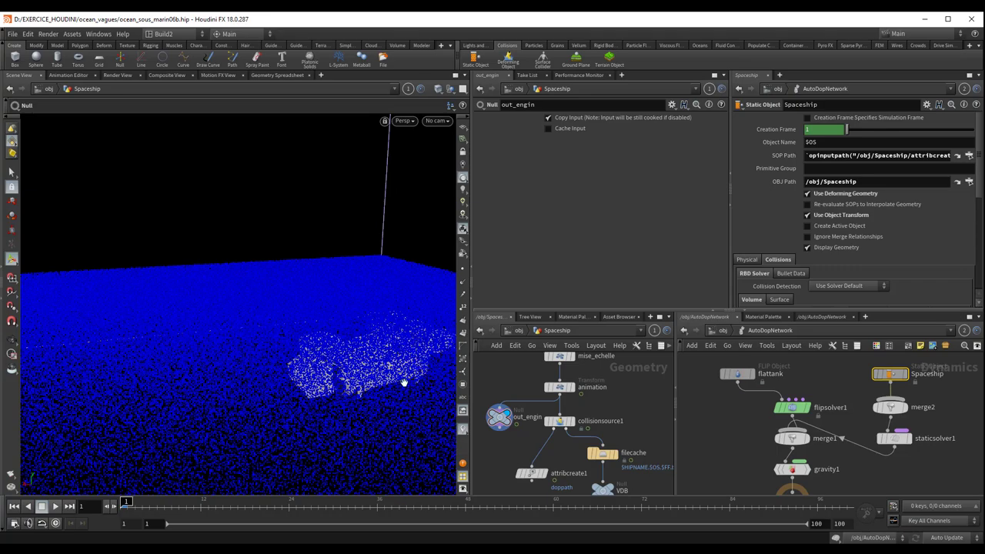
- Replay the simulation and watch the ship splash into the water from several angles
left_click_drag(403, 382, 380, 377)
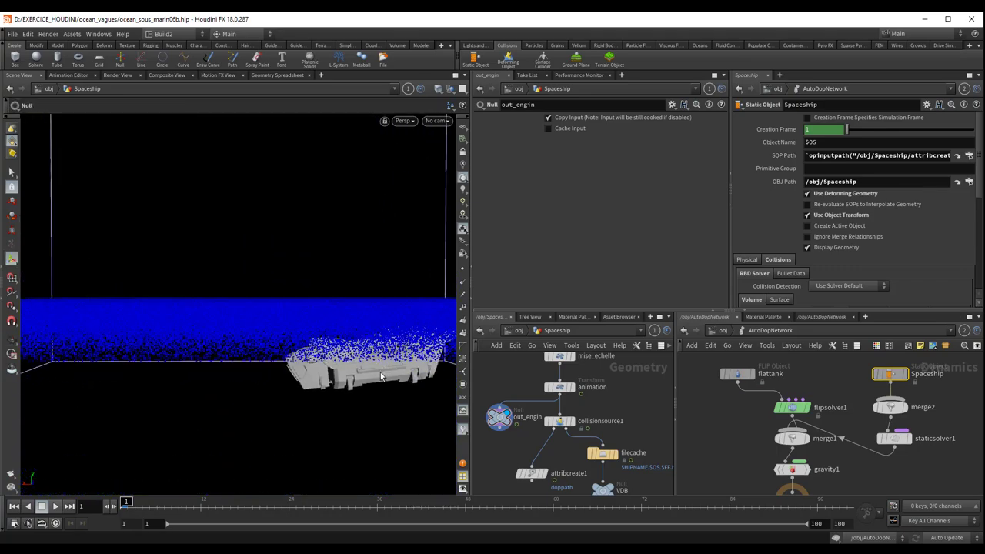
key("Escape")
left_click_drag(172, 443, 190, 452)
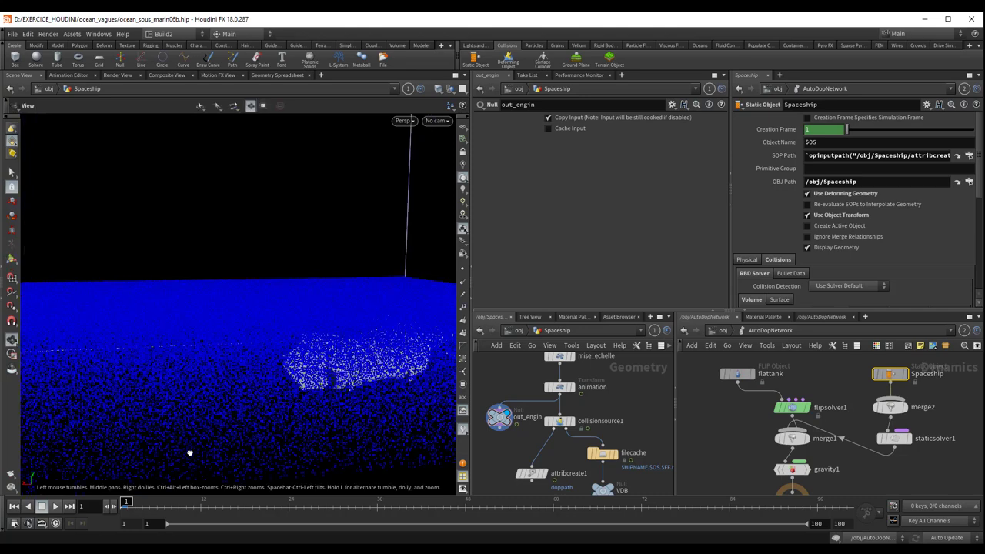
left_click(55, 506)
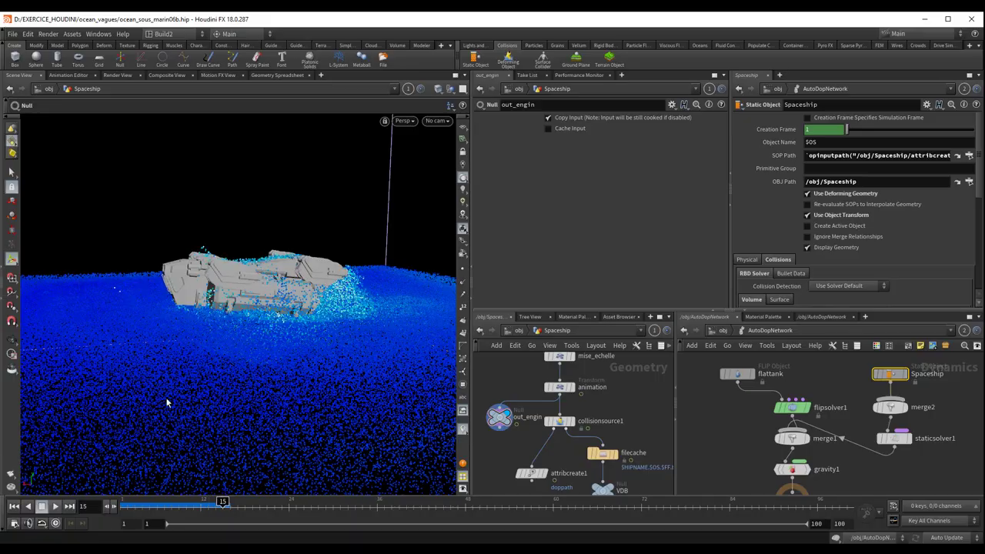
mouse_move(230, 319)
left_mouse_down()
mouse_move(241, 339)
mouse_move(247, 307)
left_mouse_up()
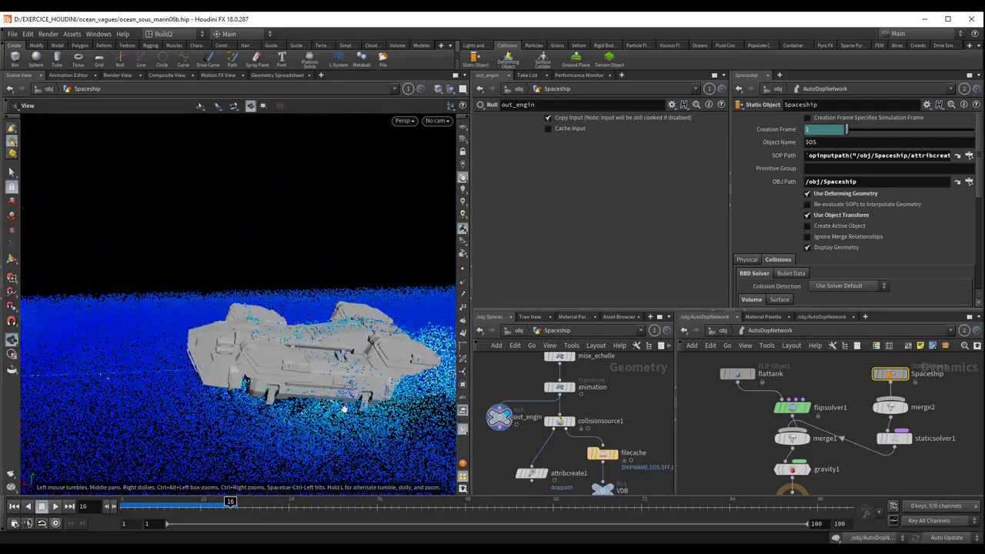
mouse_move(284, 343)
left_mouse_down()
mouse_move(306, 343)
mouse_move(302, 332)
mouse_move(308, 346)
left_mouse_up()
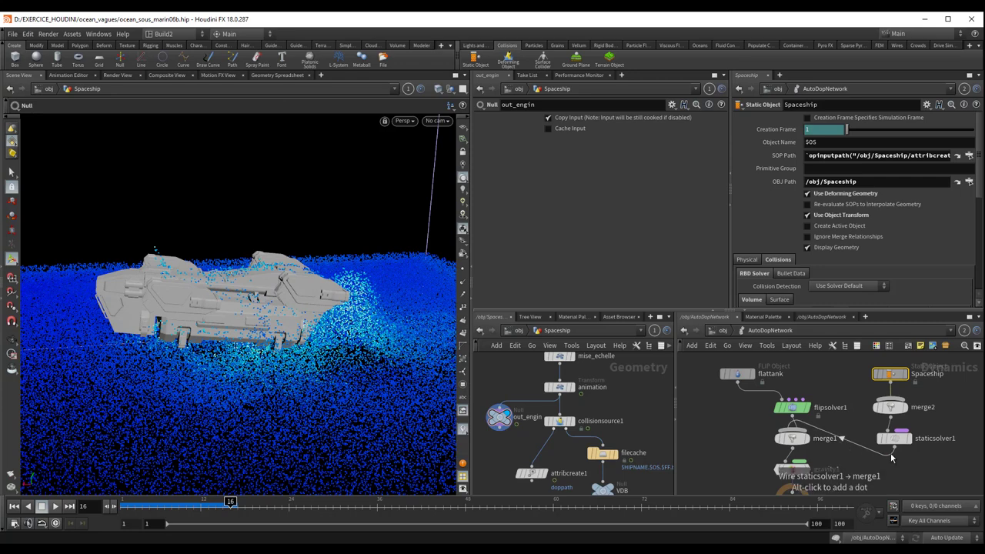
- Show the Spaceship Static Object's bounce and friction settings on its Physical tab
left_click(892, 438)
scroll(826, 267, "down", 2)
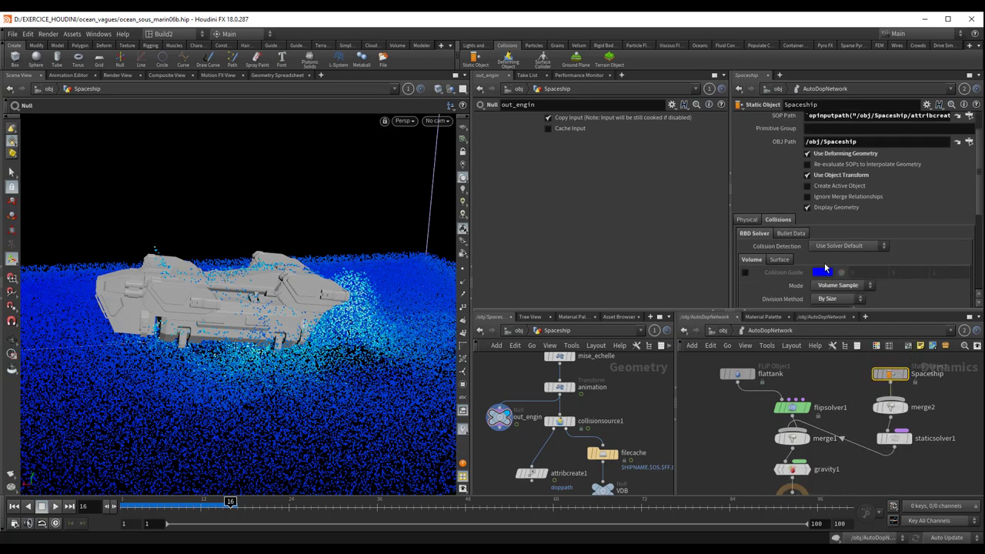
scroll(826, 267, "down", 3)
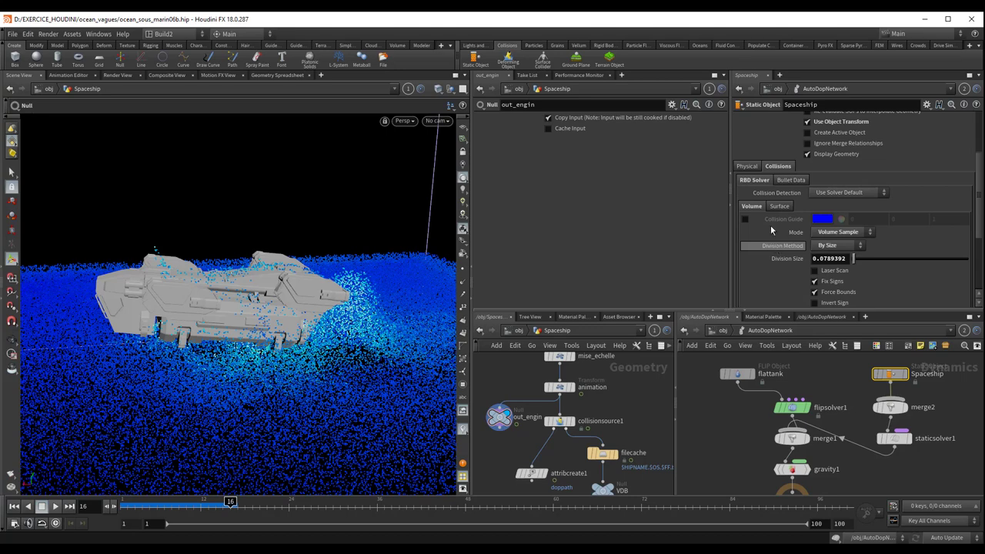
left_click(746, 166)
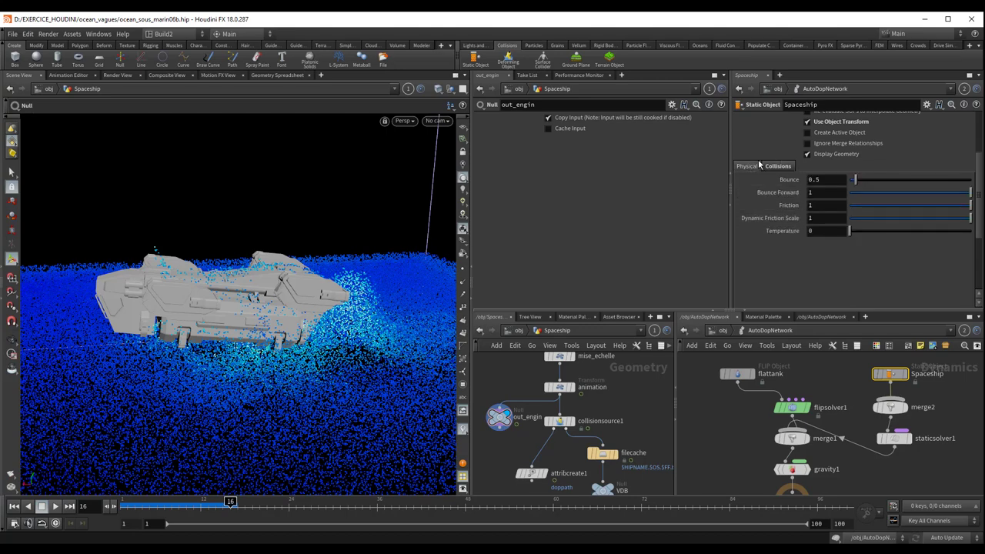
- Raise the flattank fluid's friction from 0 to 1, then reselect the Spaceship node
left_click(741, 374)
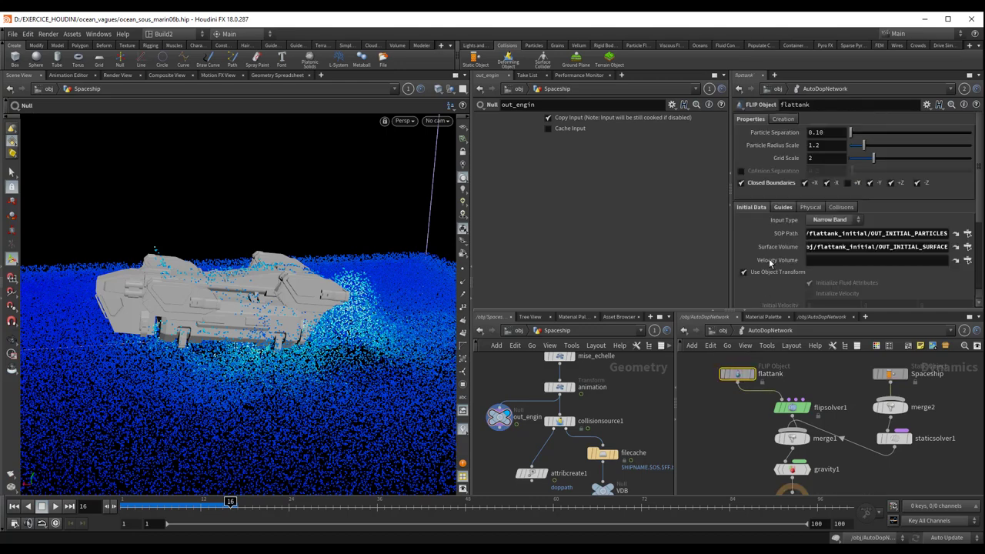
left_click(810, 207)
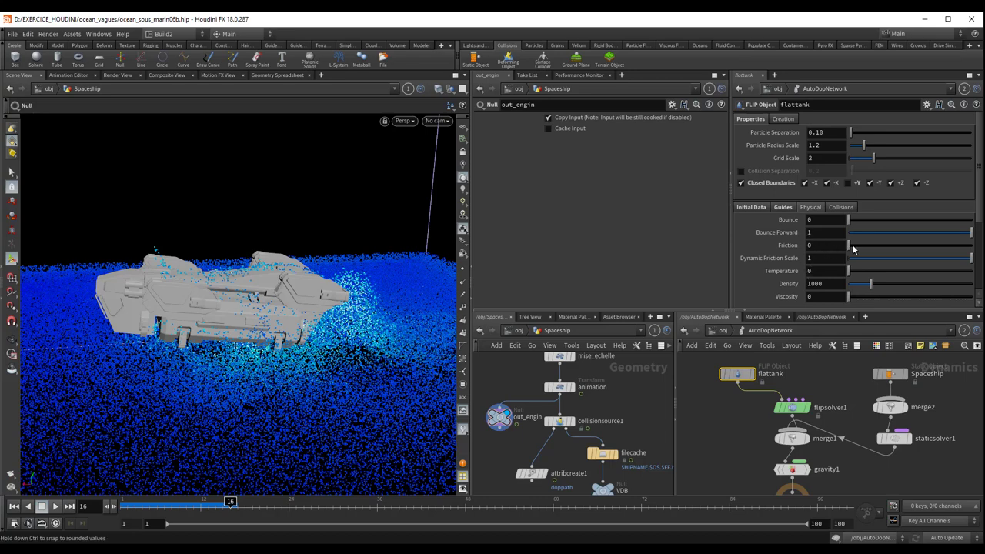
left_click_drag(857, 246, 982, 254)
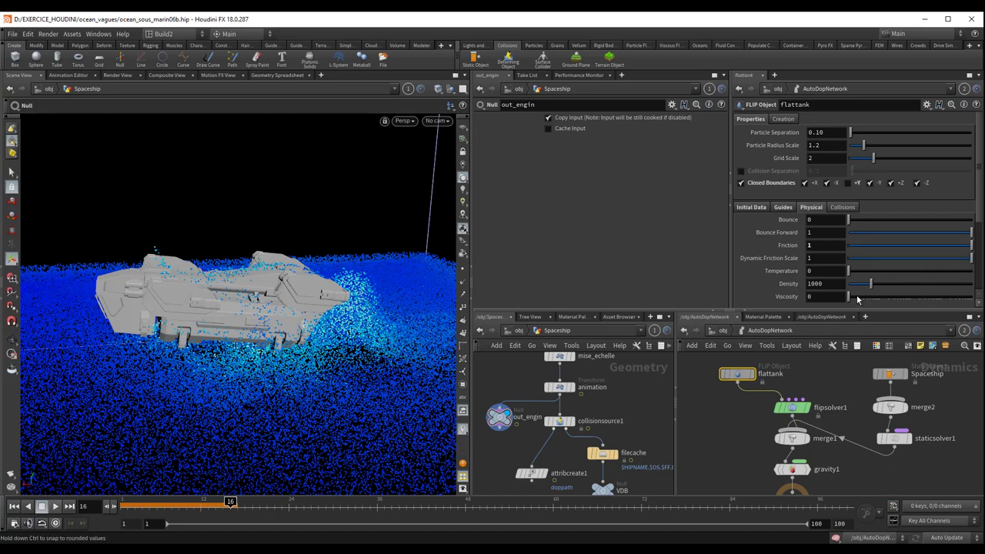
left_click(832, 297)
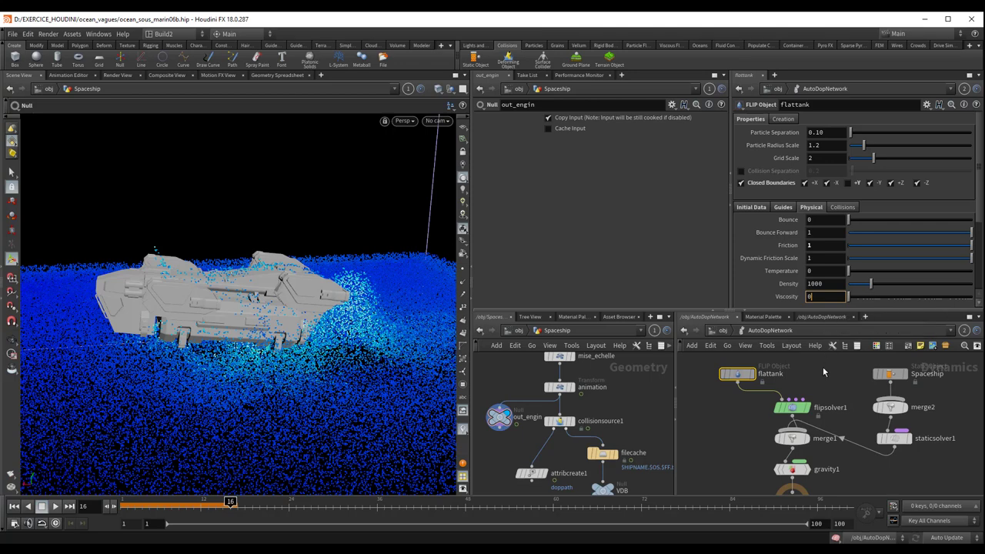
left_click(881, 375)
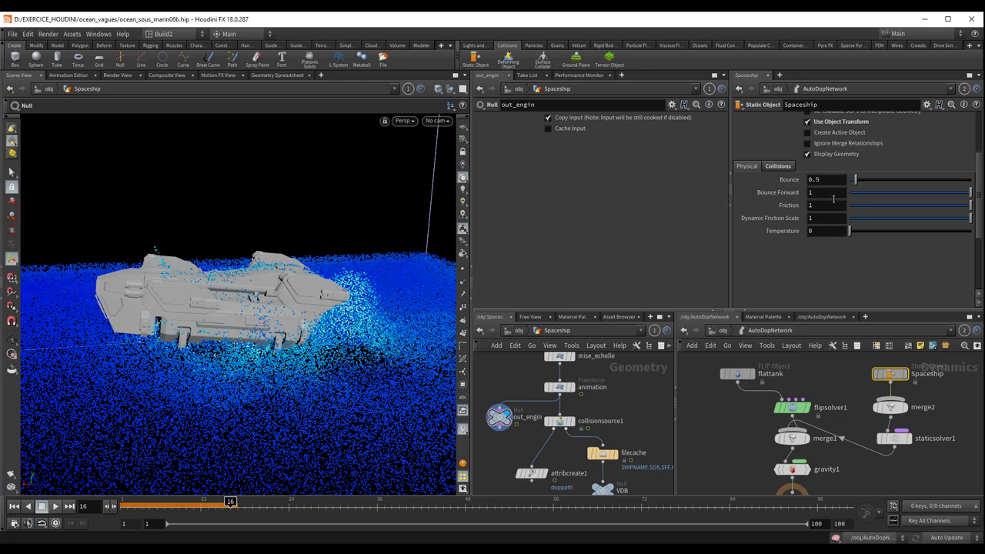
- Give the Spaceship bounce 0.1 and friction 3, keeping bounce forward at 1, and replay from frame 1
left_click(815, 180)
key("Return")
left_click(820, 192)
left_click(824, 203)
key("Return")
left_click(13, 506)
left_click(55, 506)
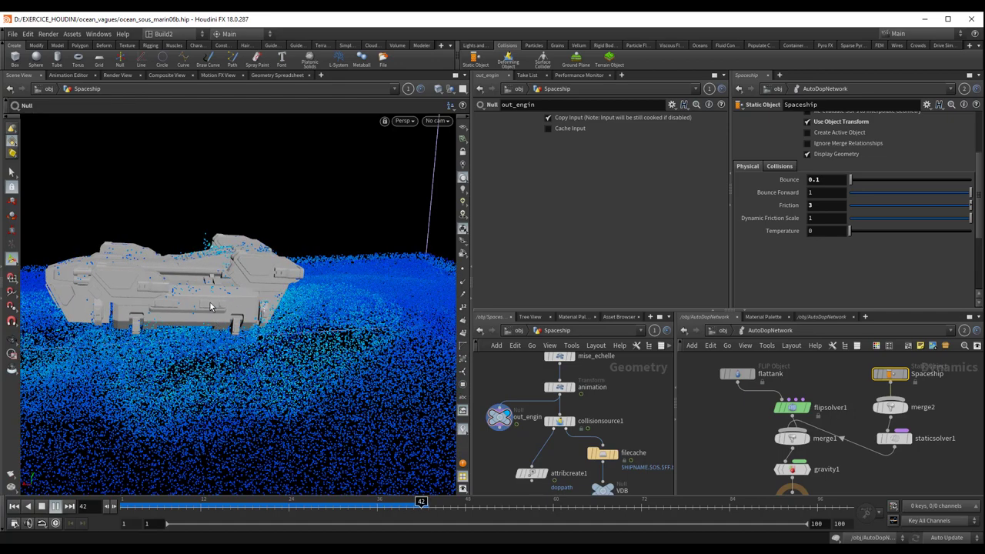
key("Escape")
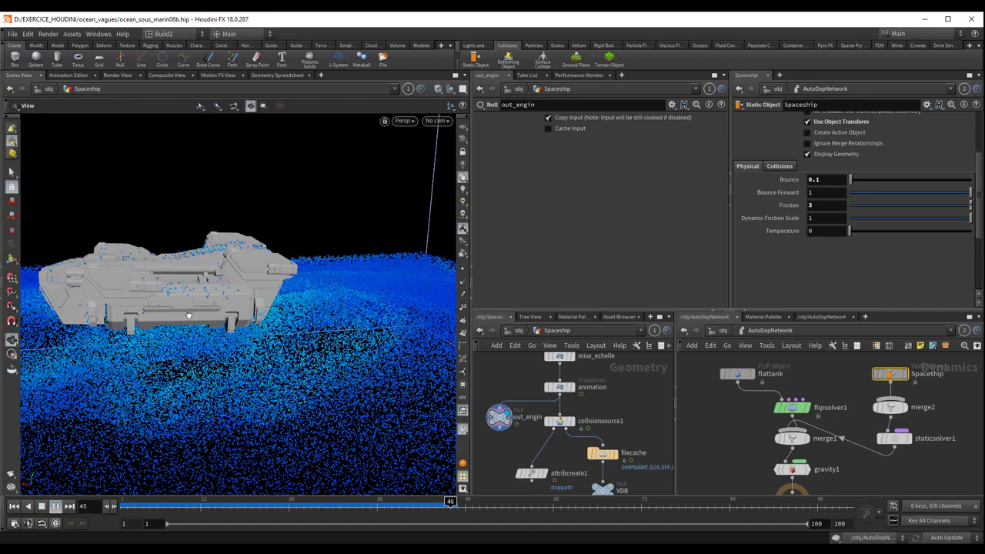
key("Return")
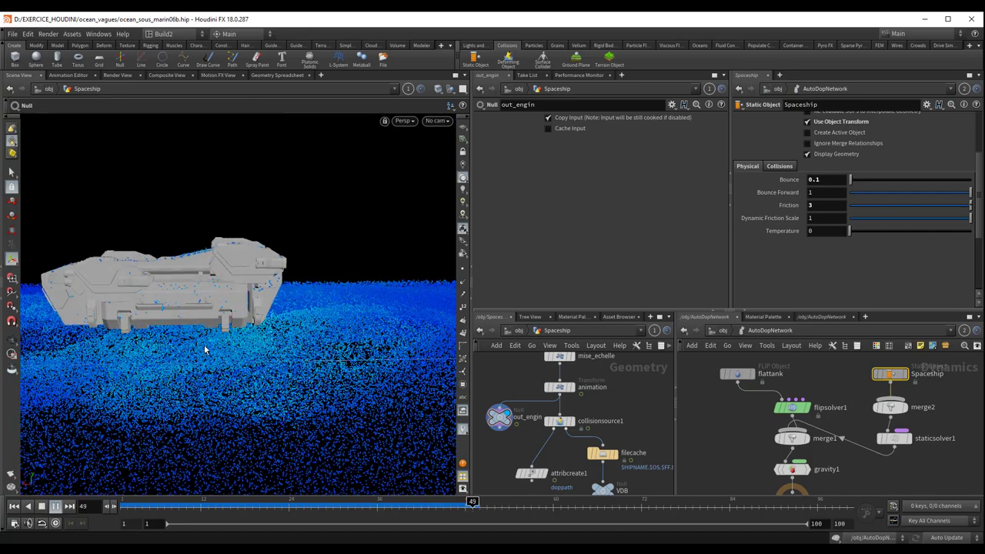
left_click(42, 506)
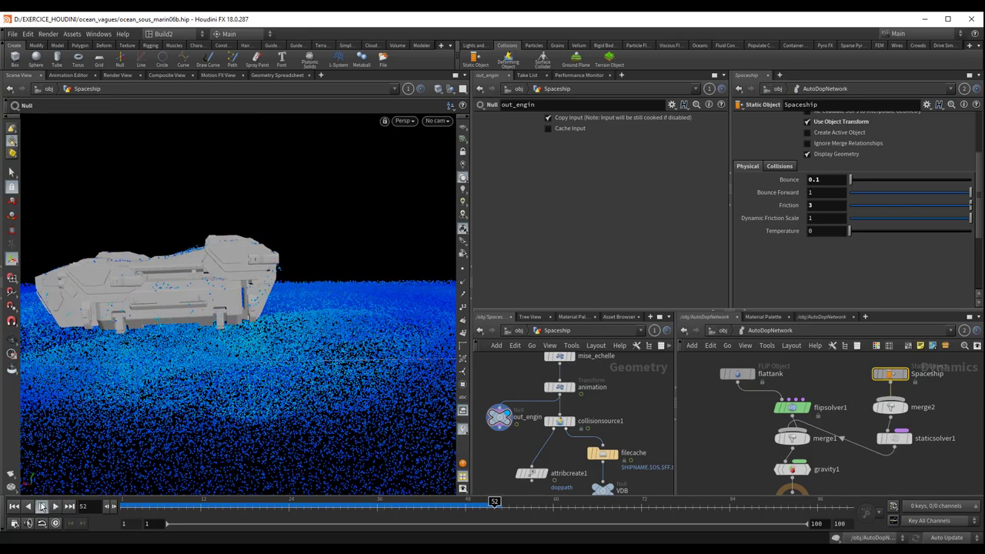
key("Escape")
left_click_drag(169, 374, 240, 333)
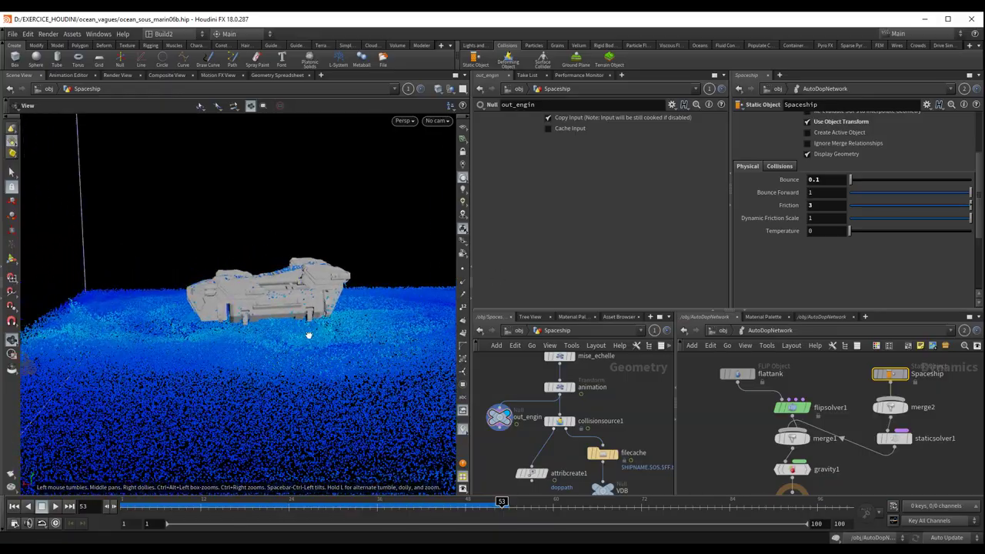
mouse_move(240, 332)
left_mouse_down()
mouse_move(347, 351)
mouse_move(410, 379)
mouse_move(325, 357)
left_mouse_up()
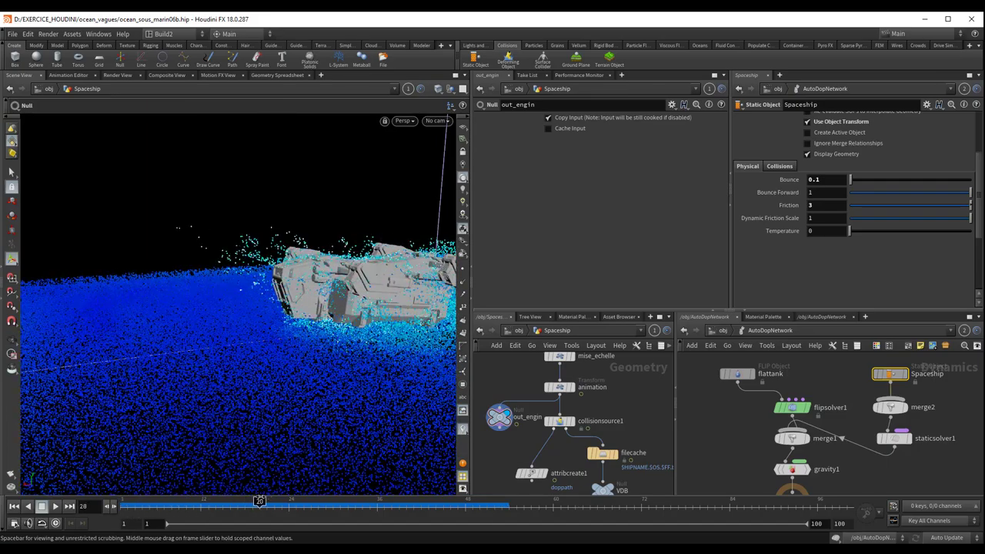
left_click_drag(260, 501, 333, 501)
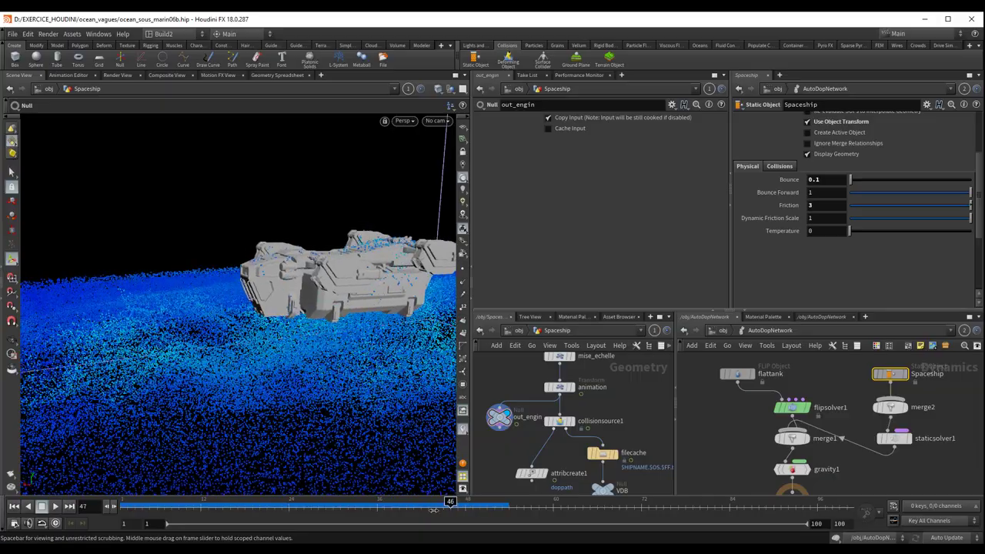
mouse_move(461, 501)
left_mouse_down()
mouse_move(223, 504)
mouse_move(382, 487)
mouse_move(464, 496)
left_mouse_up()
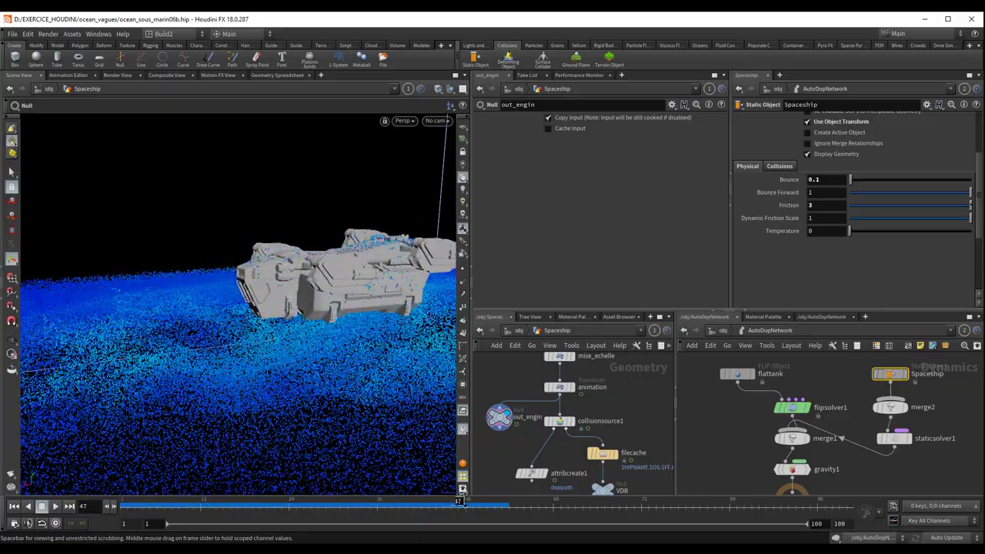
mouse_move(297, 377)
left_mouse_down()
mouse_move(301, 360)
mouse_move(220, 402)
mouse_move(255, 388)
mouse_move(244, 371)
mouse_move(253, 370)
mouse_move(203, 395)
mouse_move(226, 366)
left_mouse_up()
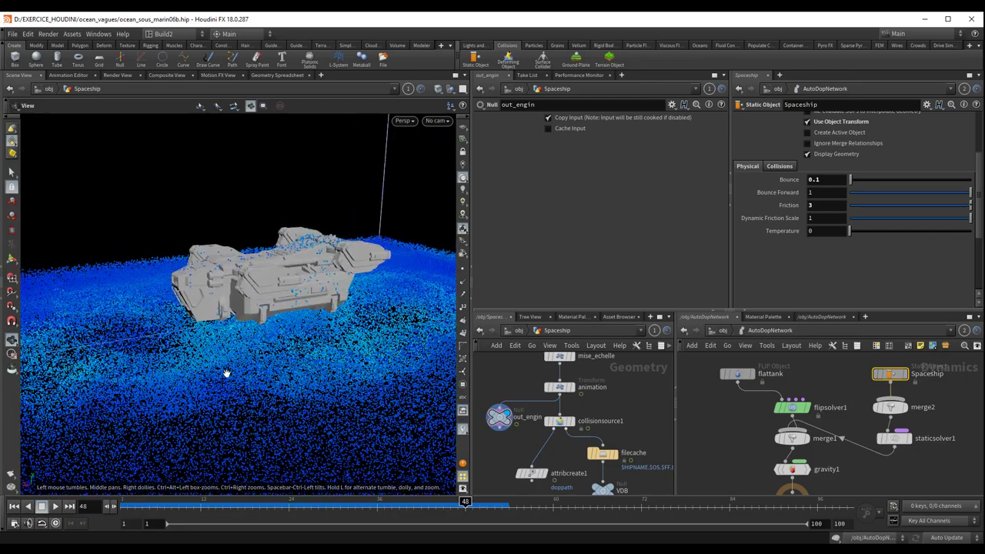
key("Return")
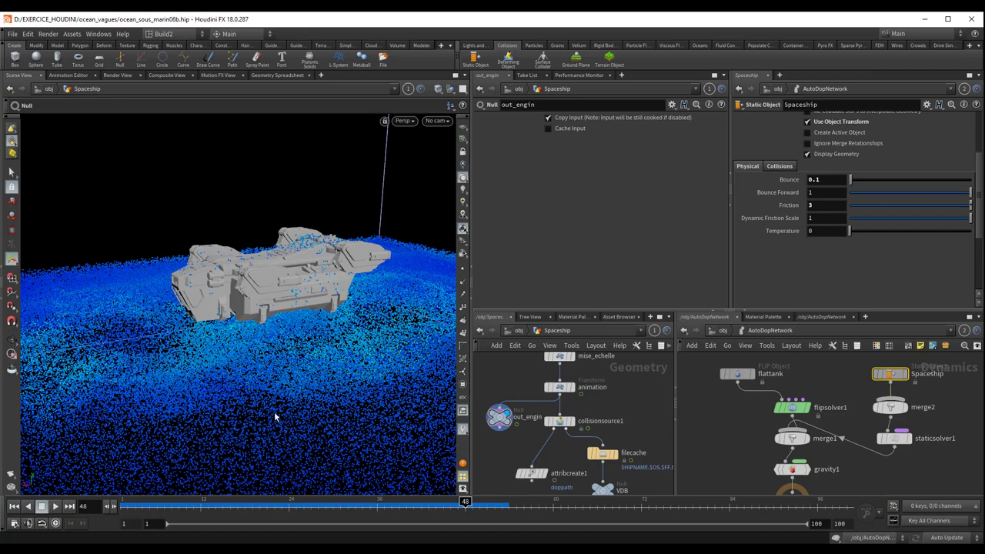
mouse_move(428, 504)
left_mouse_down()
mouse_move(161, 505)
mouse_move(421, 504)
left_mouse_up()
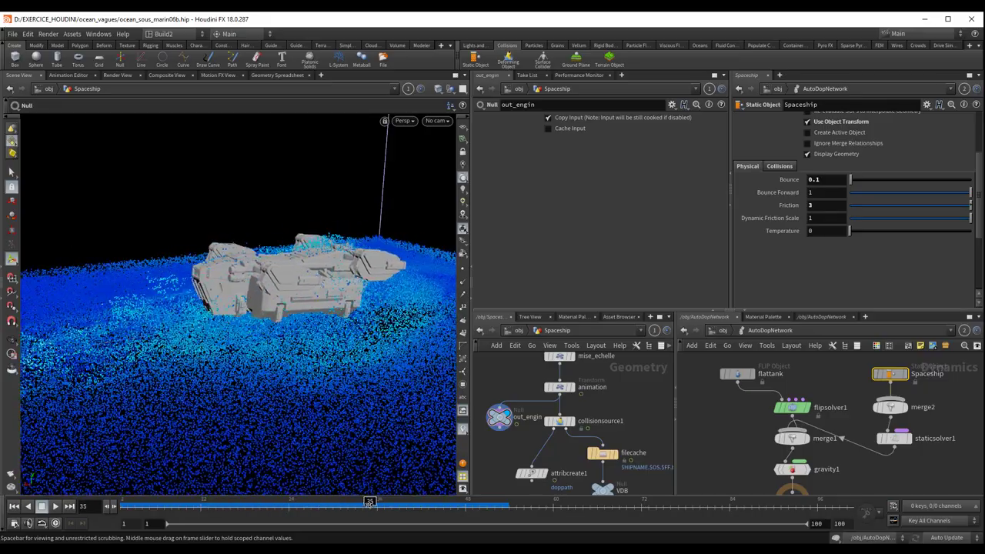
key("Escape")
mouse_move(285, 345)
left_mouse_down()
mouse_move(270, 315)
mouse_move(271, 334)
mouse_move(300, 334)
left_mouse_up()
scroll(269, 326, "up", 2)
key("Return")
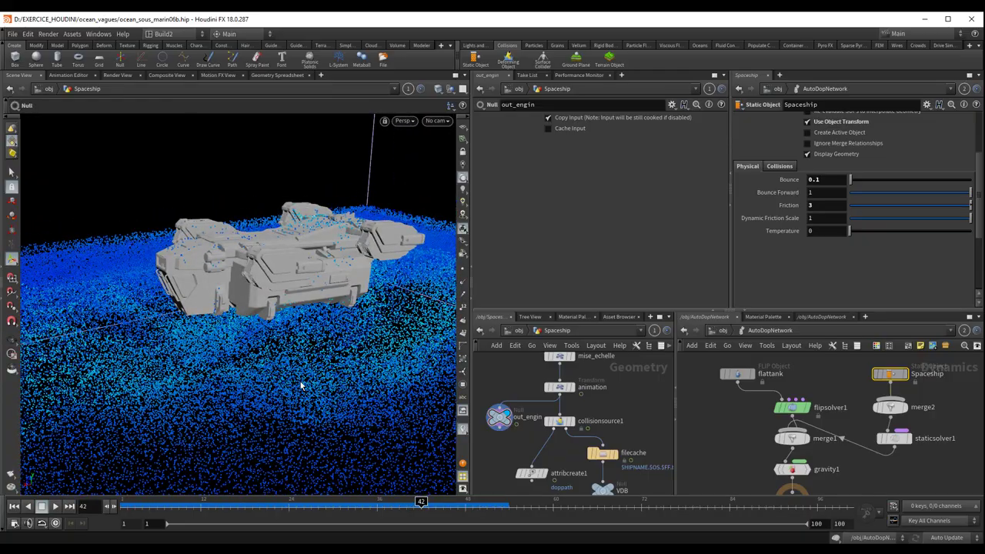
- Check collisionsource1's Volume settings and set the Spaceship's Dynamic Friction Scale to 3
left_click(559, 421)
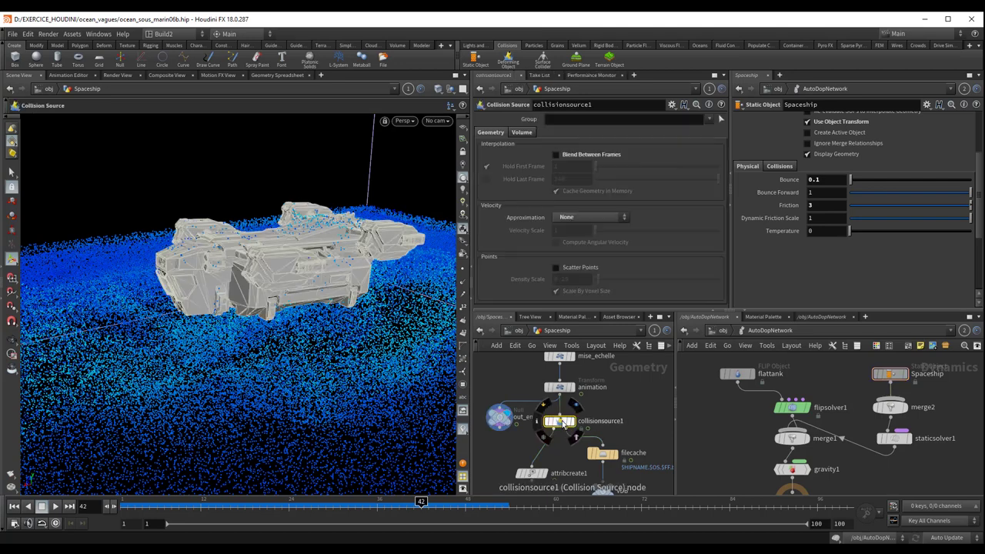
left_click(522, 132)
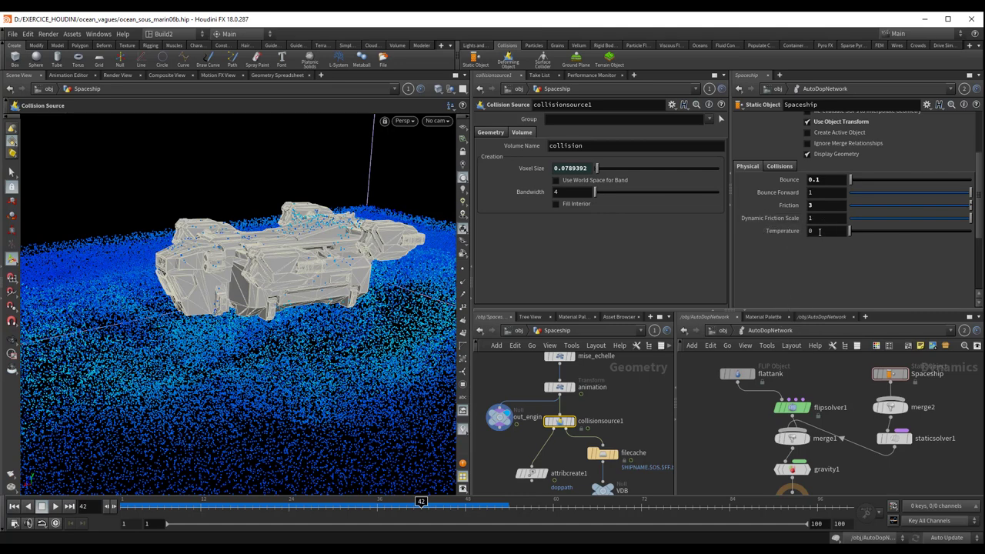
type("3")
key("Return")
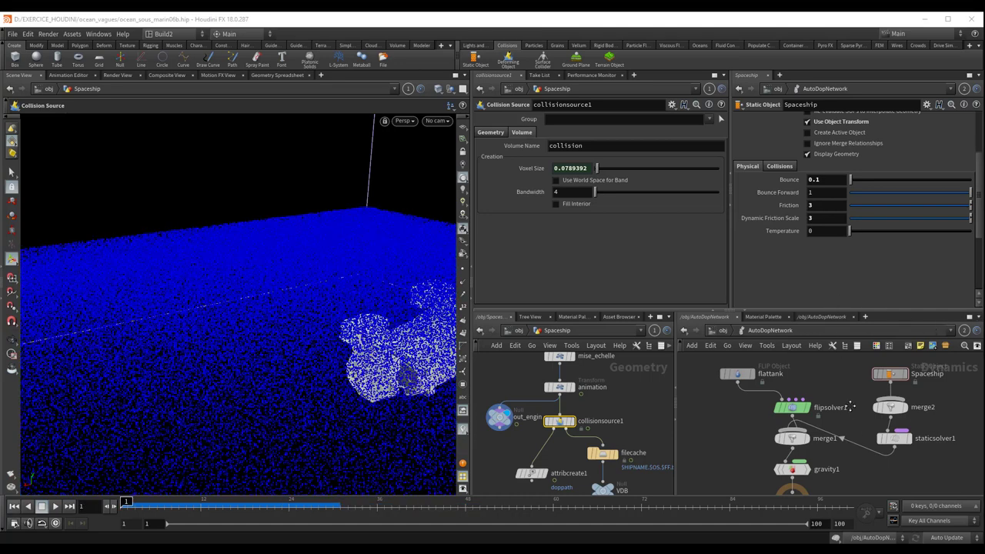
middle_click_drag(852, 405, 852, 365)
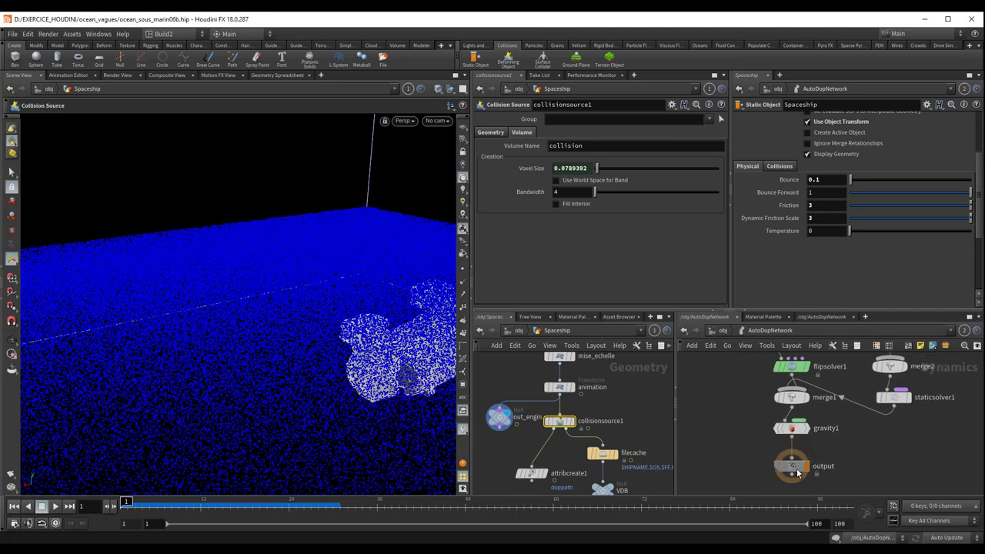
- Insert a Drag Force node (drag1) between gravity1 and output, then play the simulation
left_click_drag(798, 472, 798, 479)
mouse_move(795, 430)
left_mouse_down()
mouse_move(795, 439)
mouse_move(795, 427)
left_mouse_up()
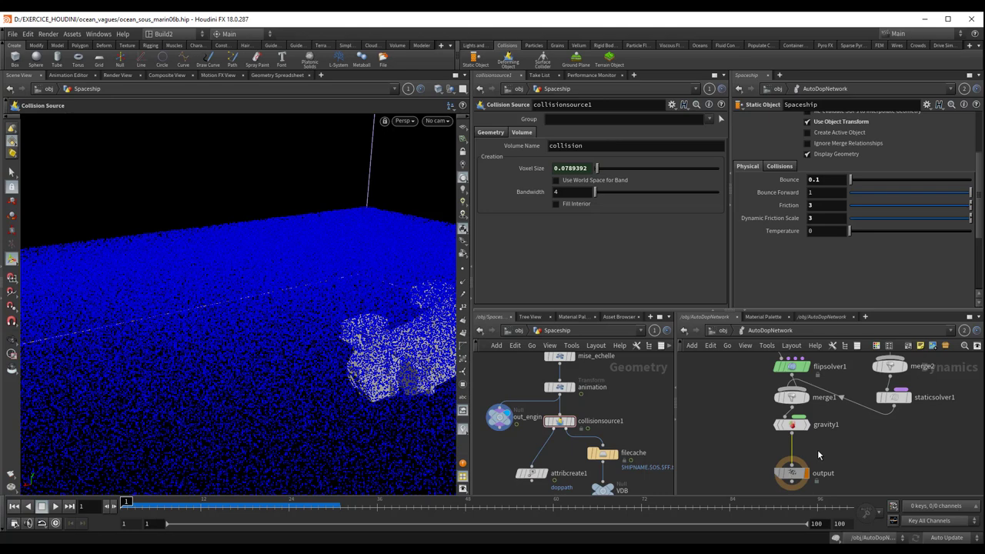
key("Tab")
type("drag")
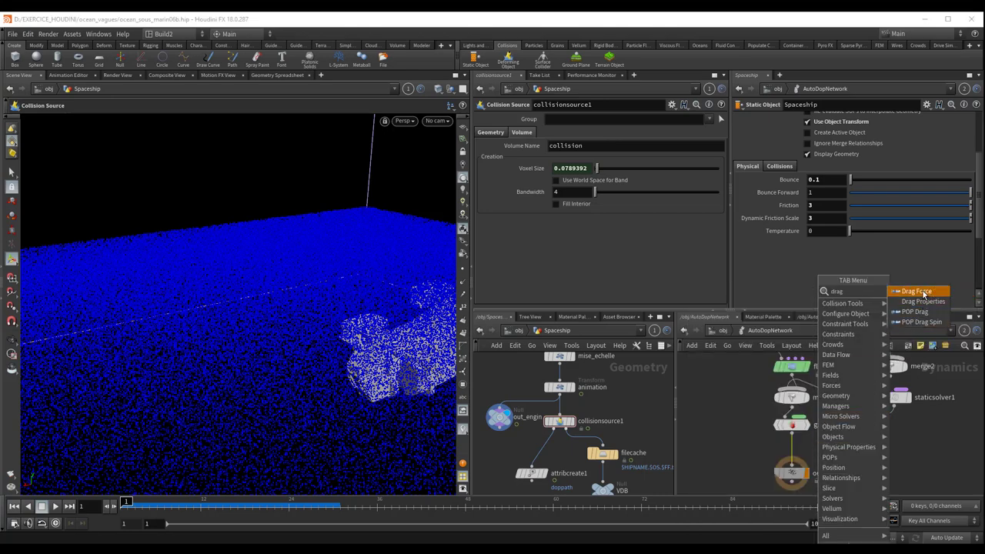
left_click(925, 293)
left_click(793, 454)
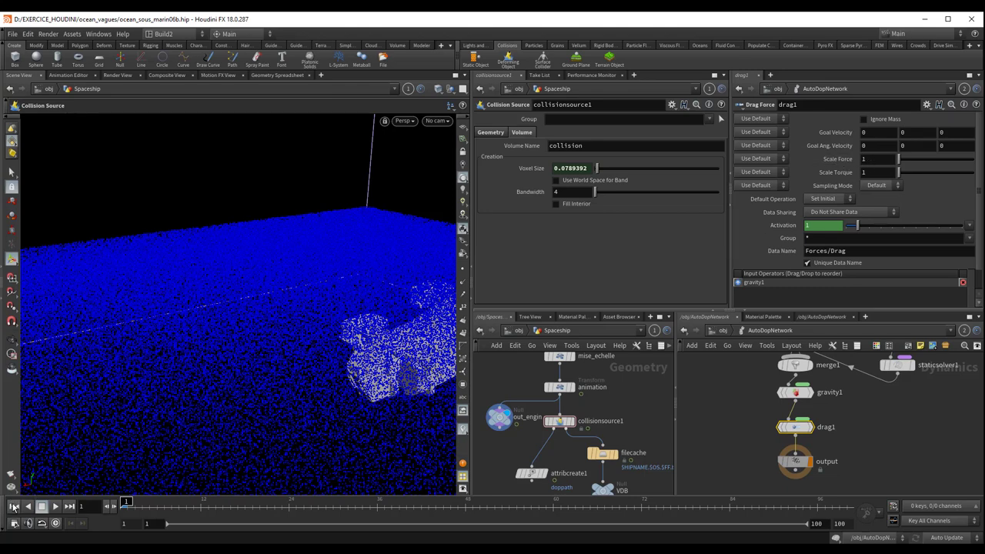
left_click(55, 506)
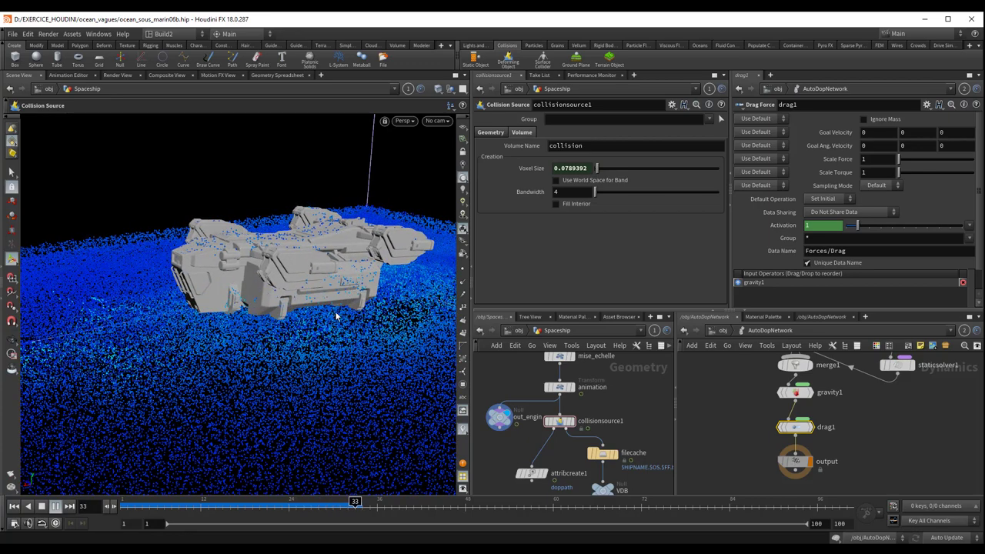
left_click(56, 508)
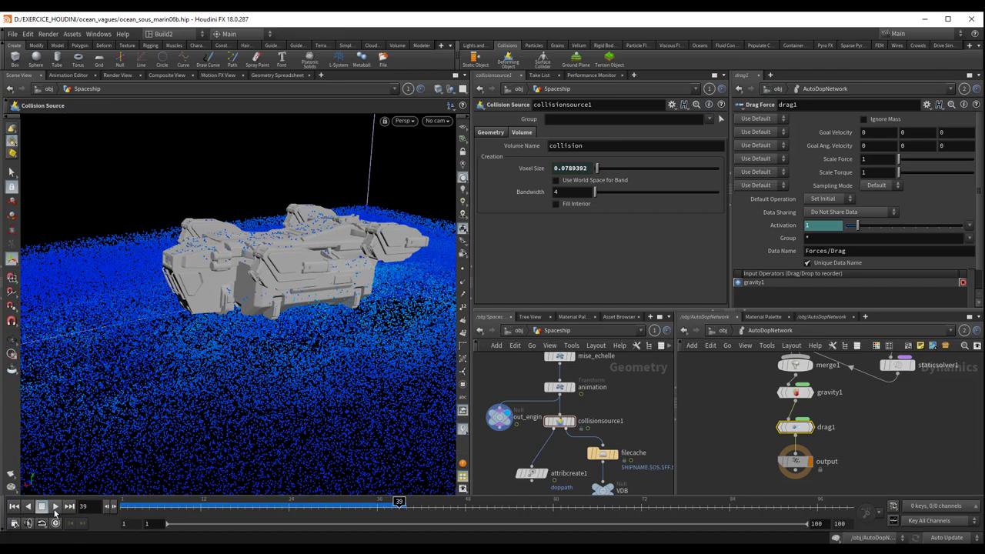
left_click_drag(155, 505, 296, 492)
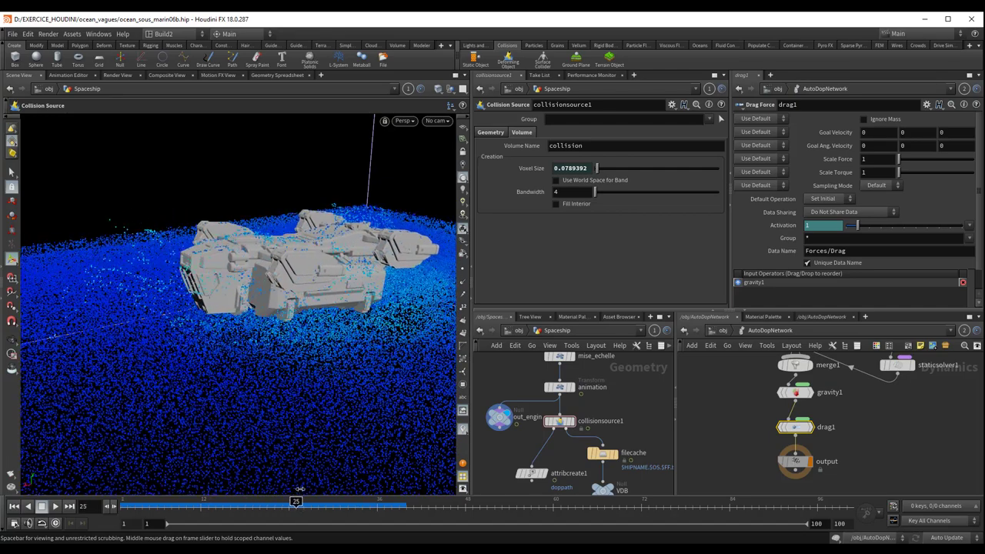
key("Escape")
left_click_drag(221, 368, 185, 305)
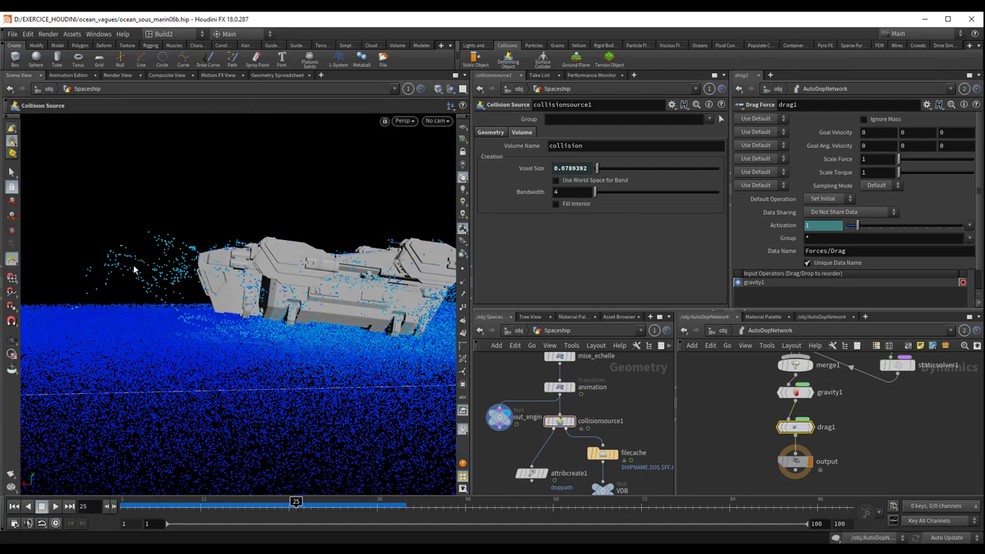
mouse_move(296, 506)
left_mouse_down()
mouse_move(343, 507)
mouse_move(326, 507)
left_mouse_up()
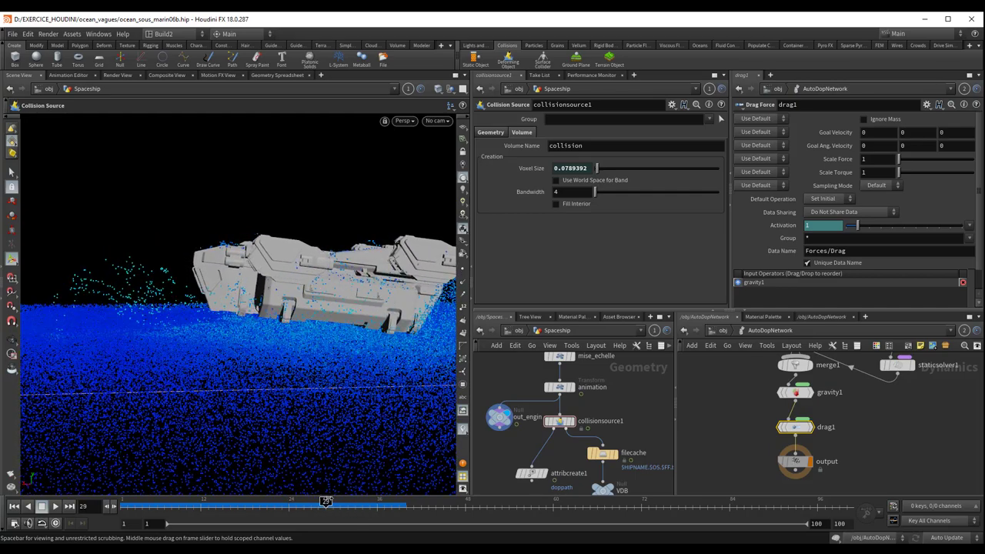
key("Escape")
left_click_drag(359, 316, 276, 285)
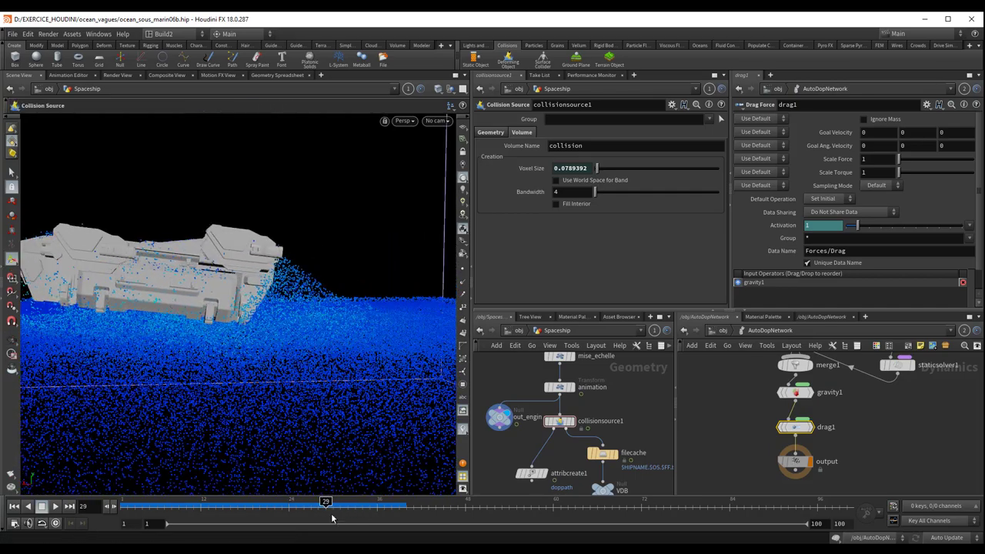
mouse_move(330, 507)
left_mouse_down()
mouse_move(394, 508)
mouse_move(208, 481)
left_mouse_up()
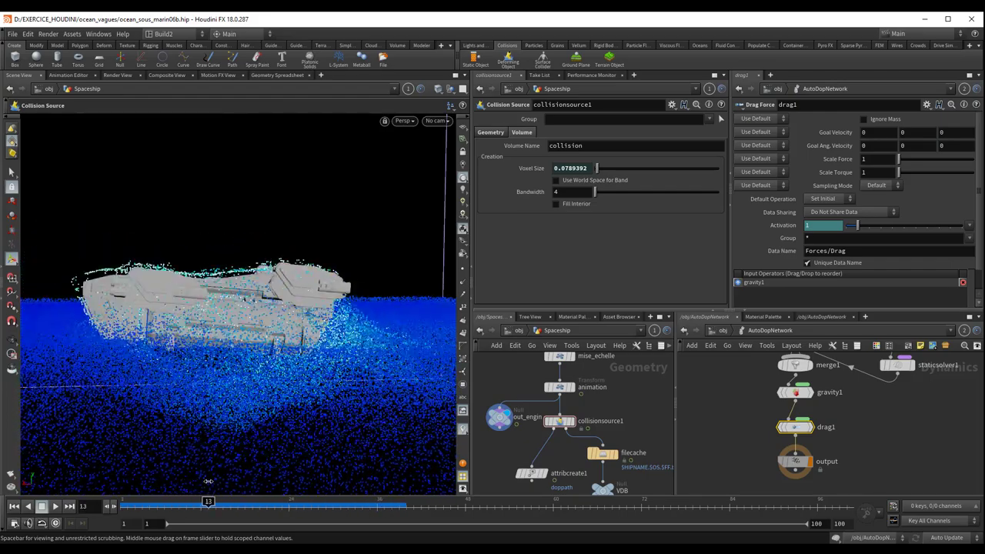
key("Escape")
mouse_move(206, 337)
left_mouse_down()
mouse_move(305, 355)
mouse_move(308, 323)
left_mouse_up()
key("Return")
middle_click_drag(901, 431, 910, 514)
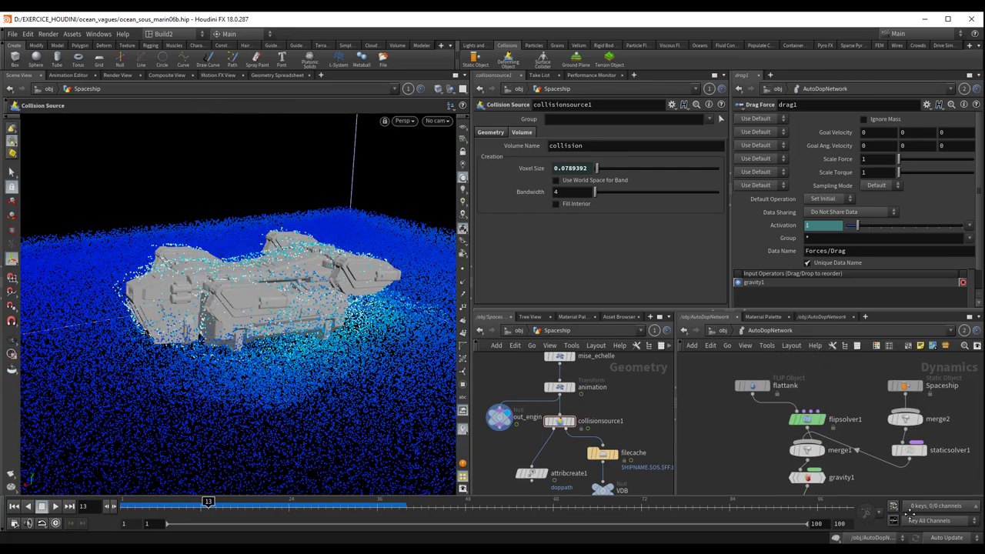
scroll(859, 400, "up", 3)
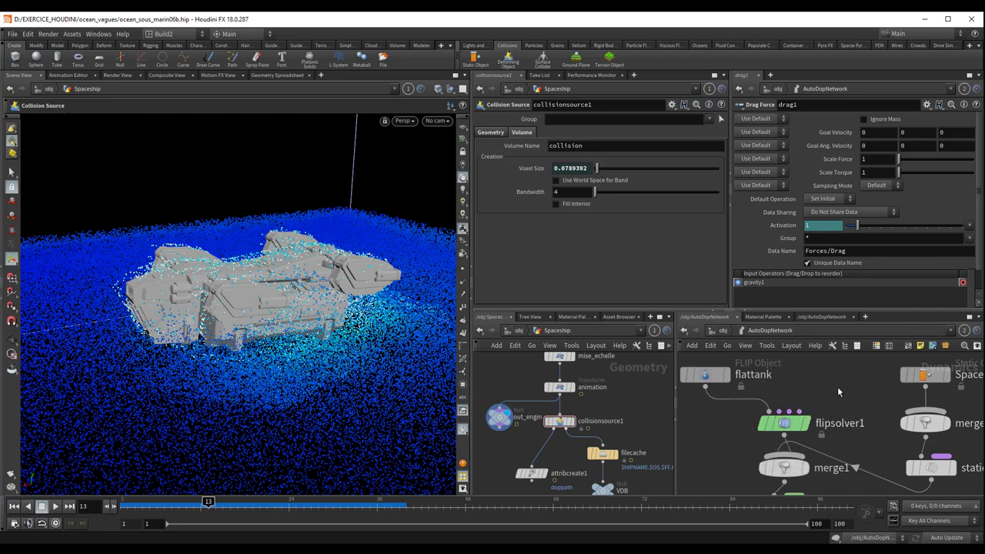
scroll(834, 399, "down", 3)
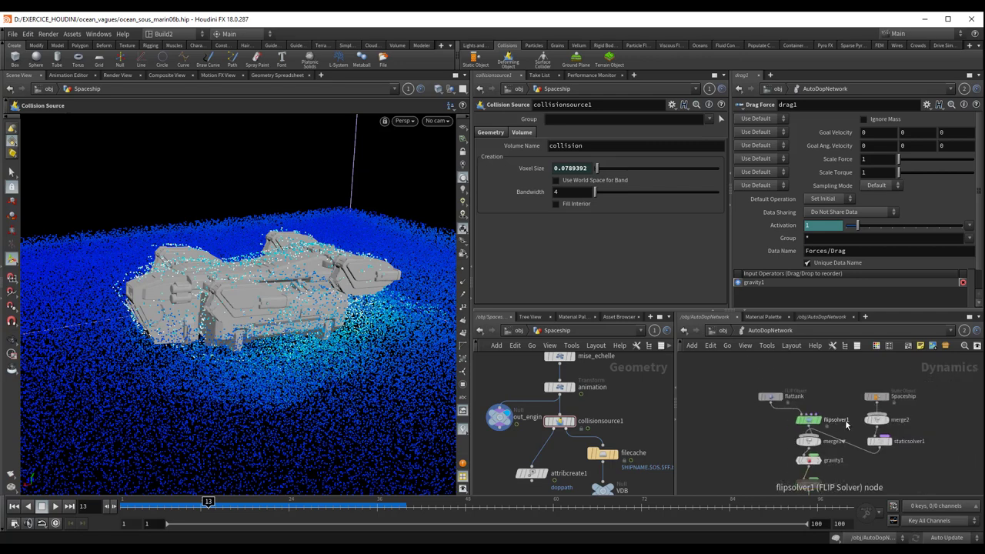
scroll(834, 400, "down", 2)
middle_click_drag(833, 401, 828, 387)
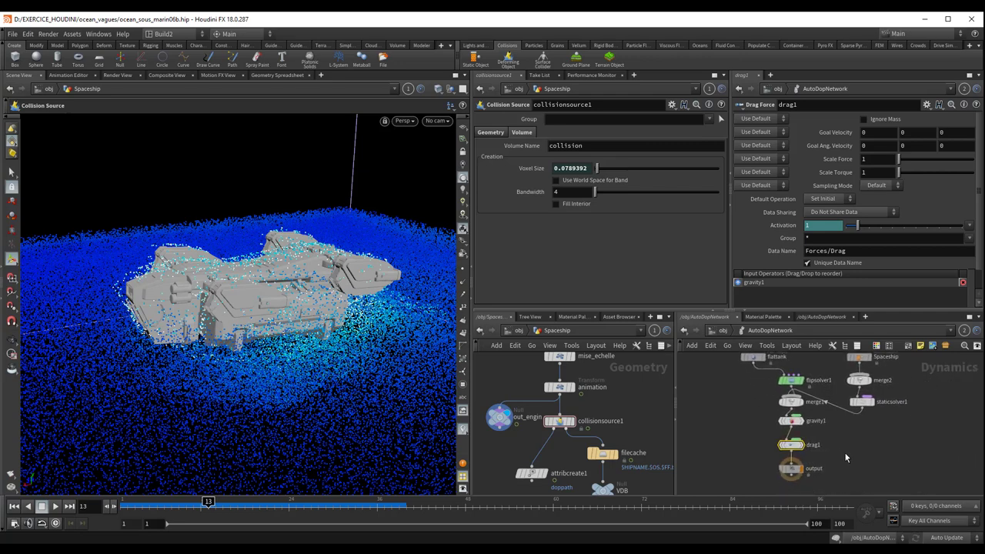
scroll(844, 451, "down", 1)
scroll(842, 455, "down", 1)
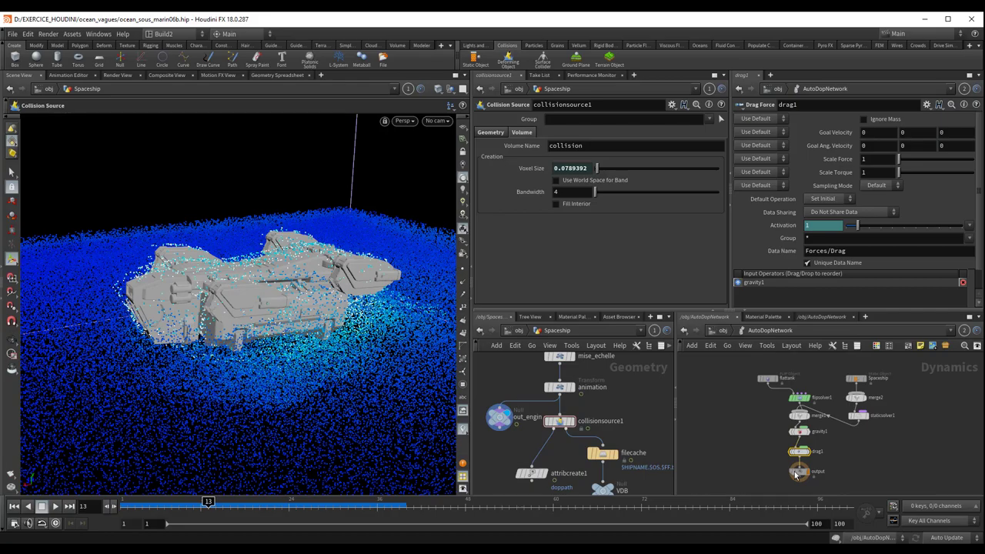